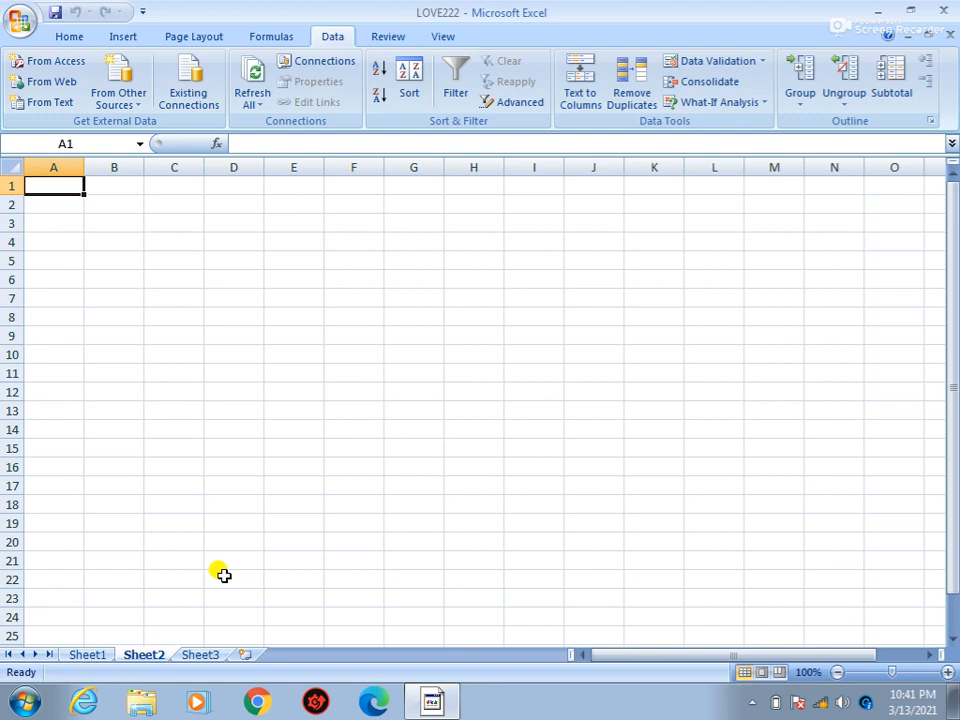
Enter the categories bike in cell A1 and car in cell A2 of Sheet2
text(bikie)
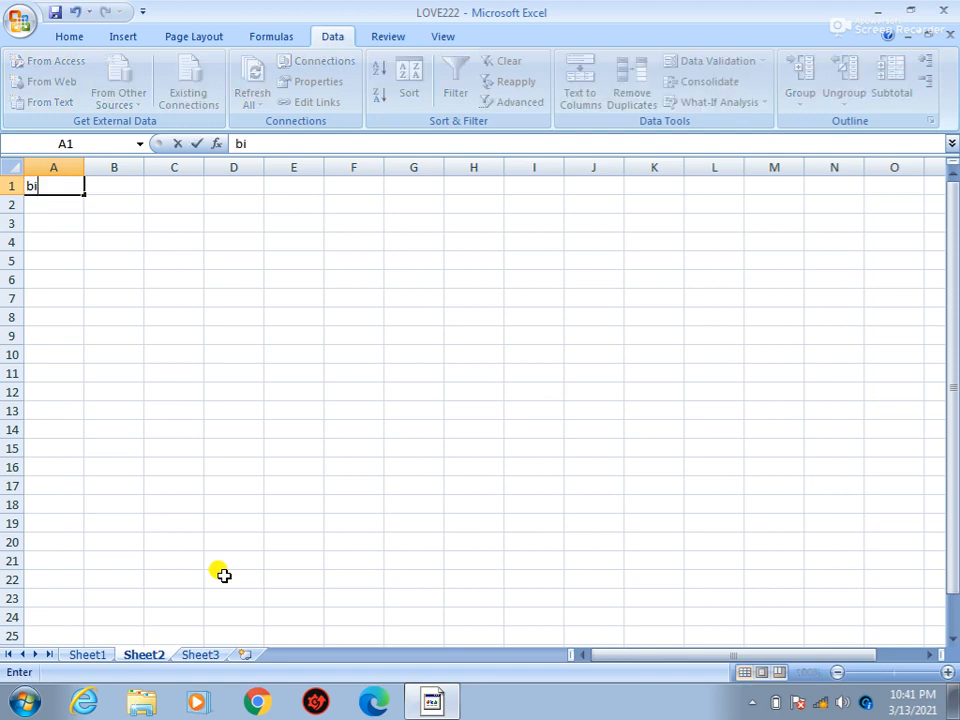
key(BackSpace)
key(BackSpace)
text(e)
key(Down)
key(Right)
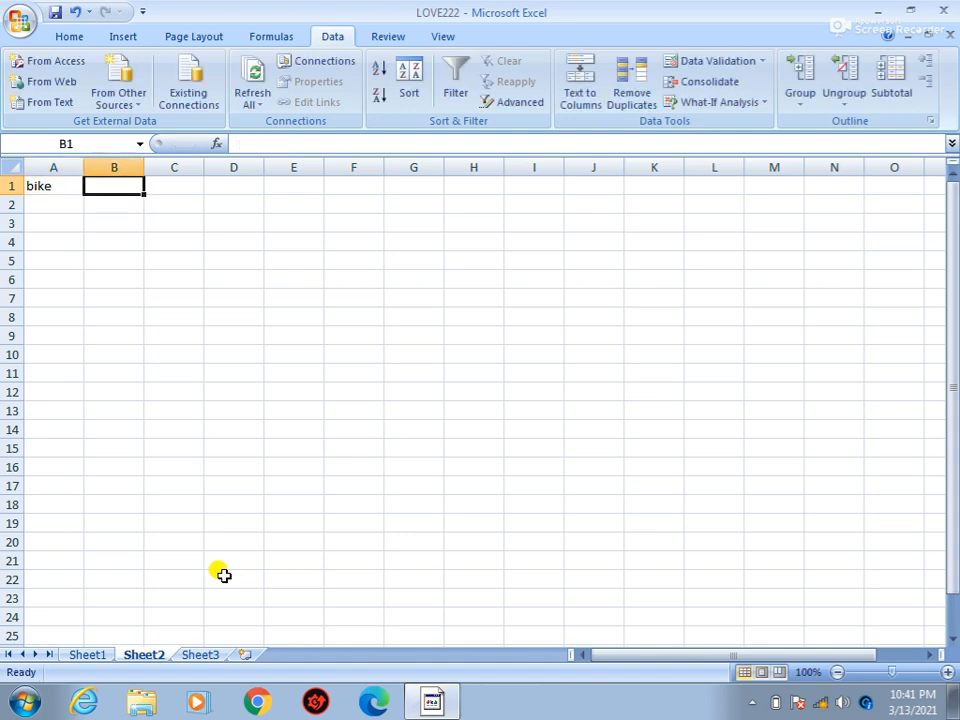
key(Left)
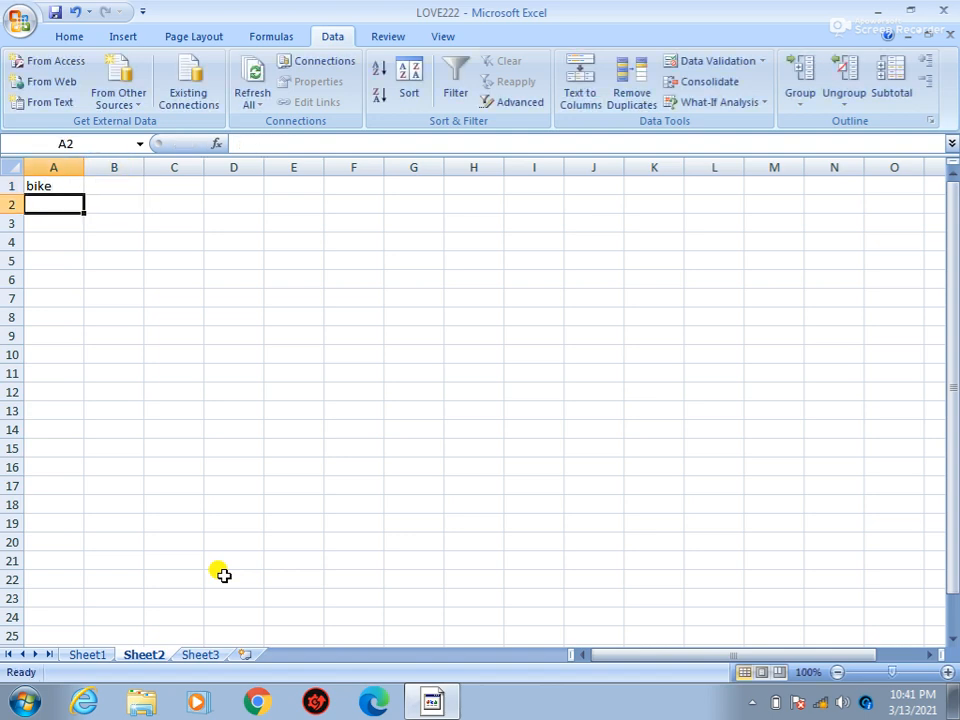
text(car)
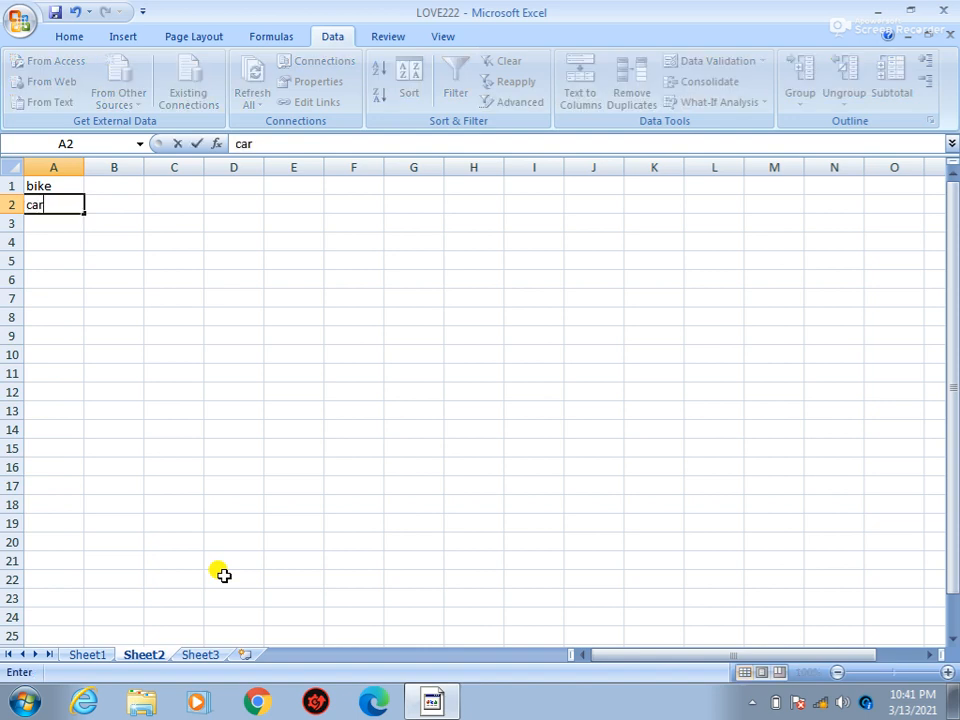
key(Right)
Enter the column headings bike in cell B1 and car in cell C1
key(Up)
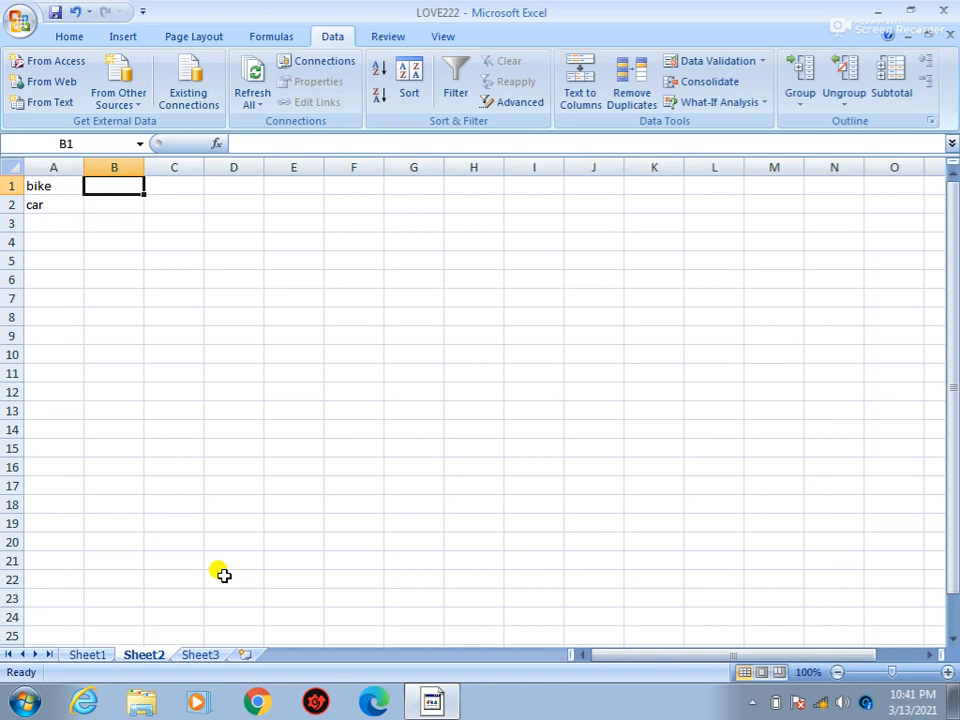
text(bike)
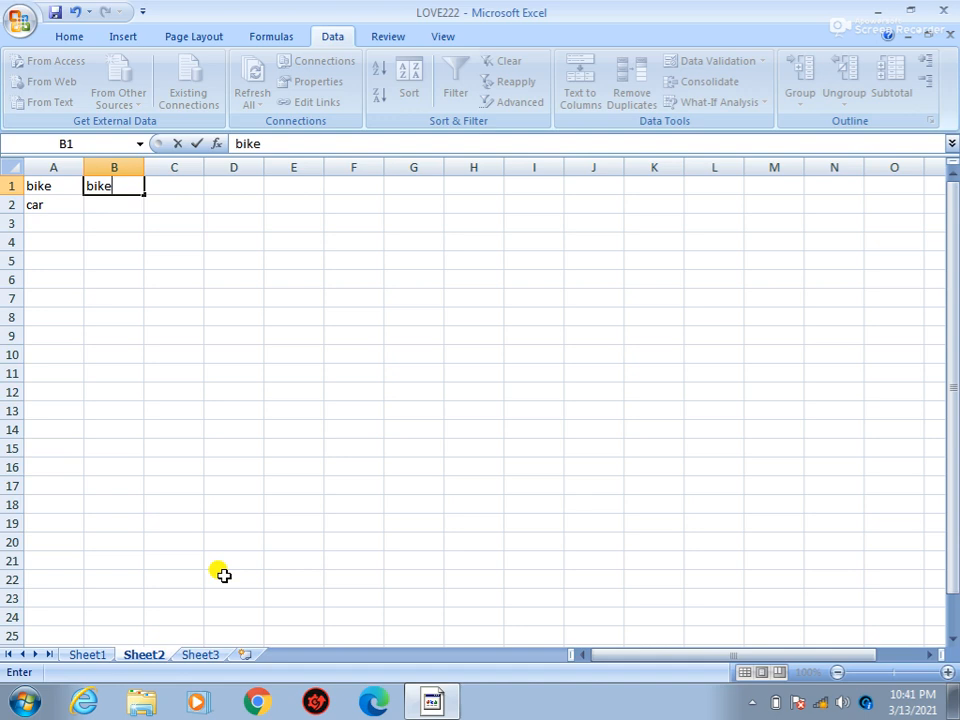
key(Tab)
text(car)
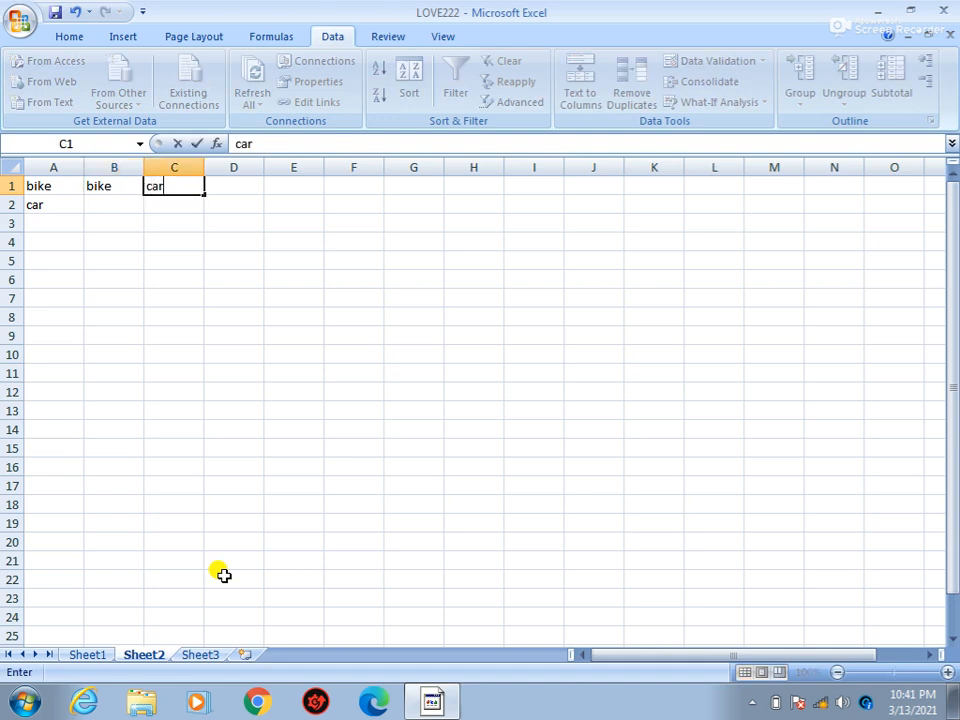
key(Down)
List hero in cell B2 and honda in cell B3 under the bike heading
key(Left)
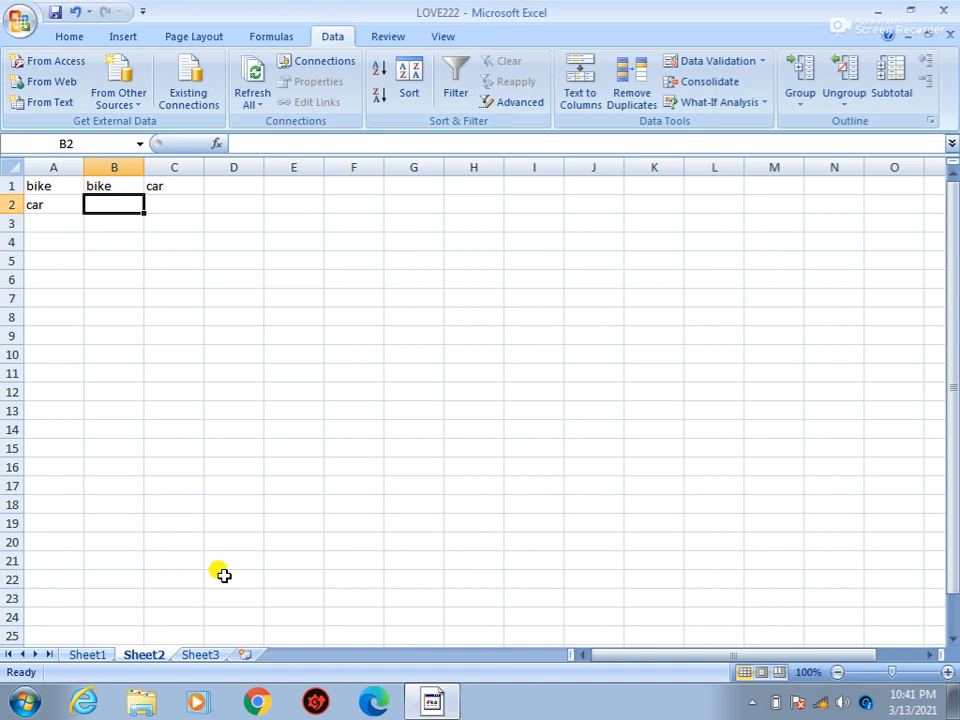
text(hero)
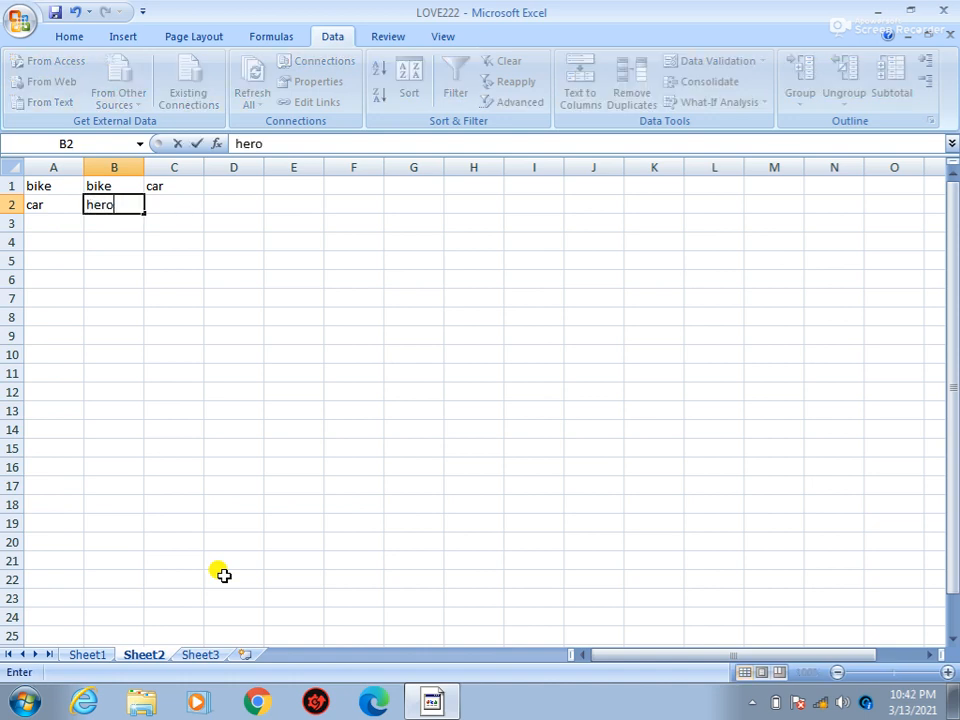
key(Return)
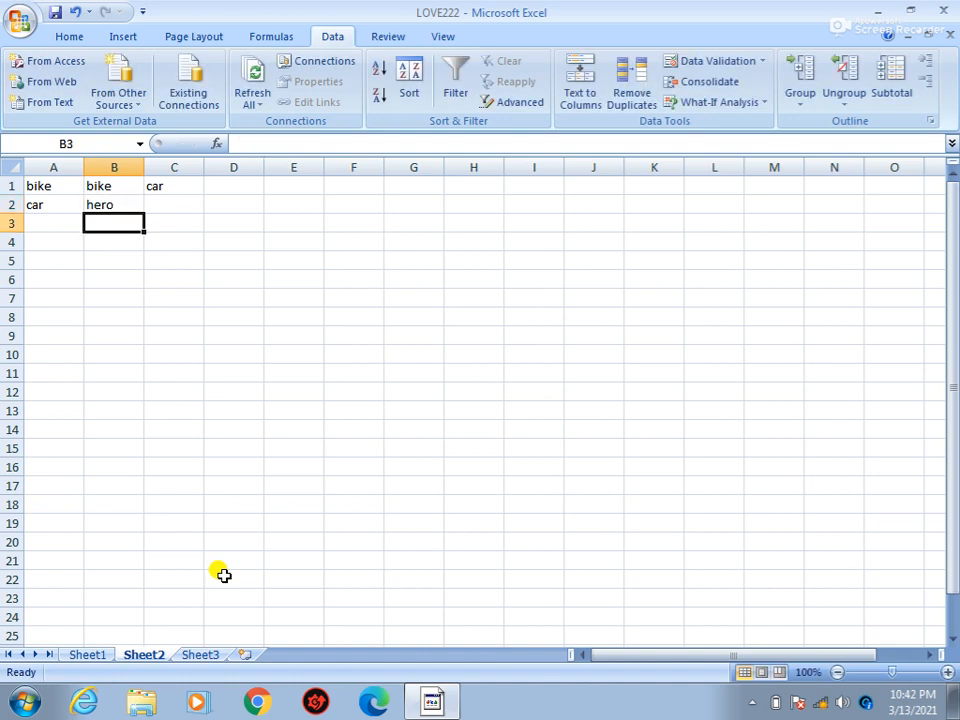
text(h)
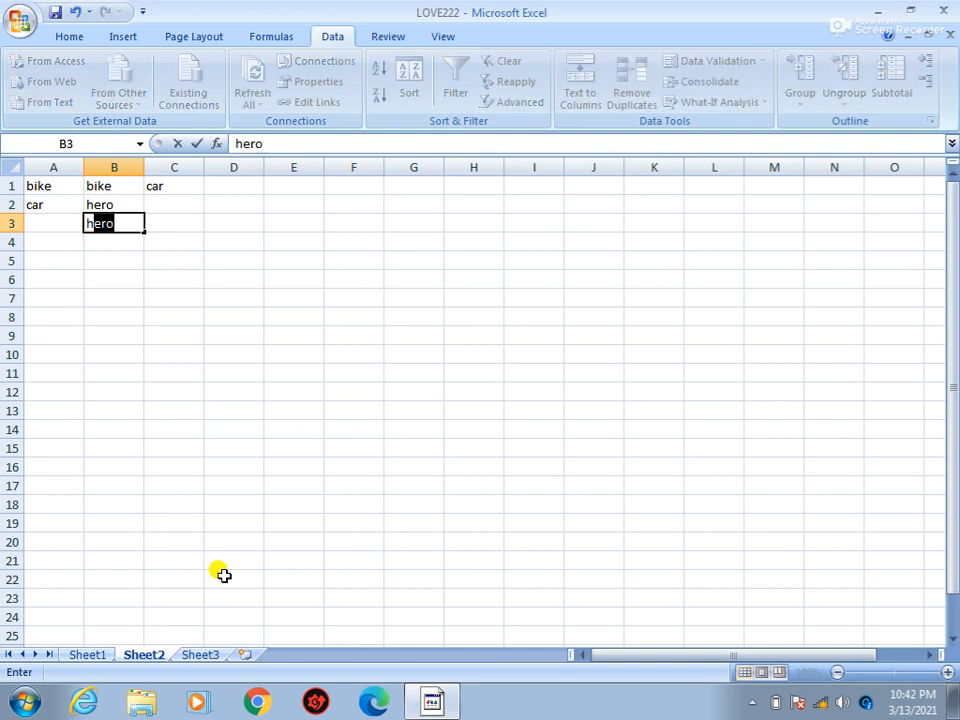
text(onfda)
key(BackSpace)
key(BackSpace)
key(BackSpace)
text(da)
key(Return)
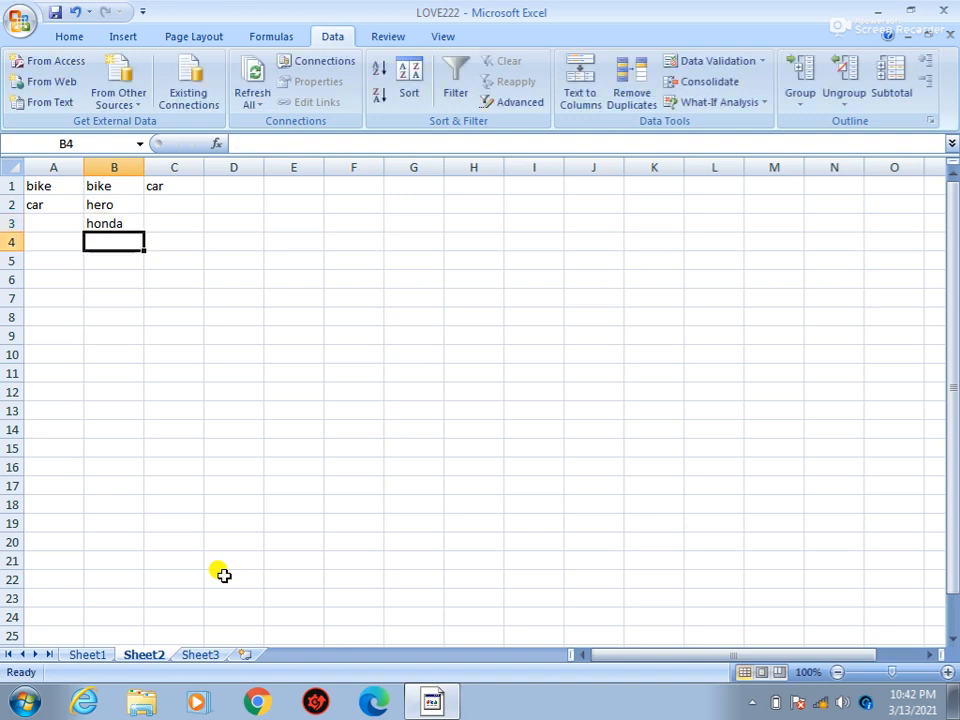
Enter spelander in both cells B4 and B5 of the bike list
text(spe)
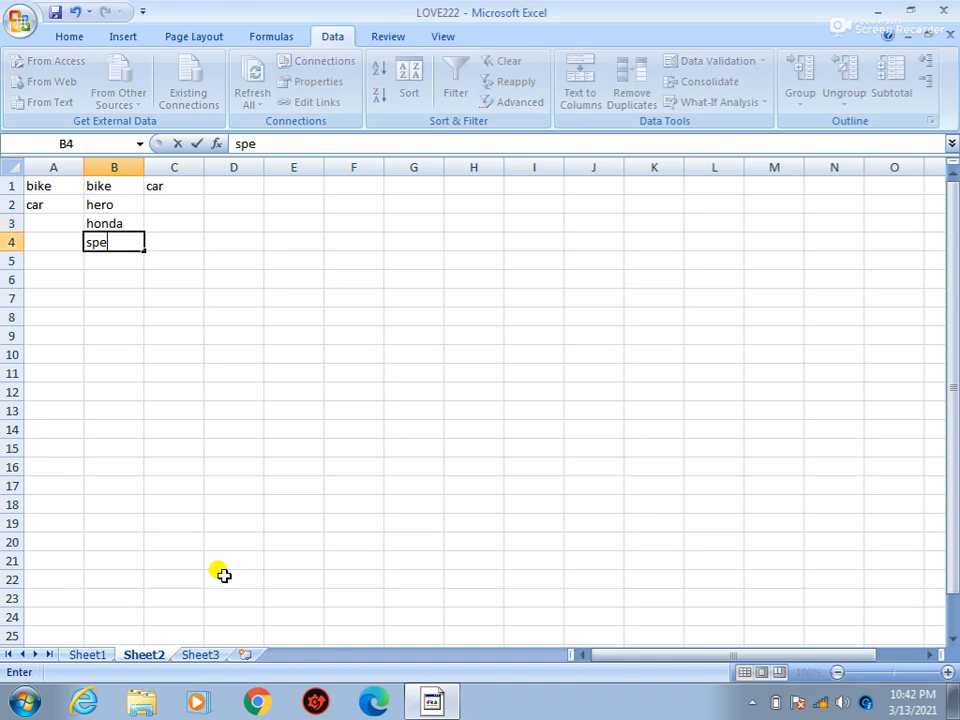
text(lander)
key(Return)
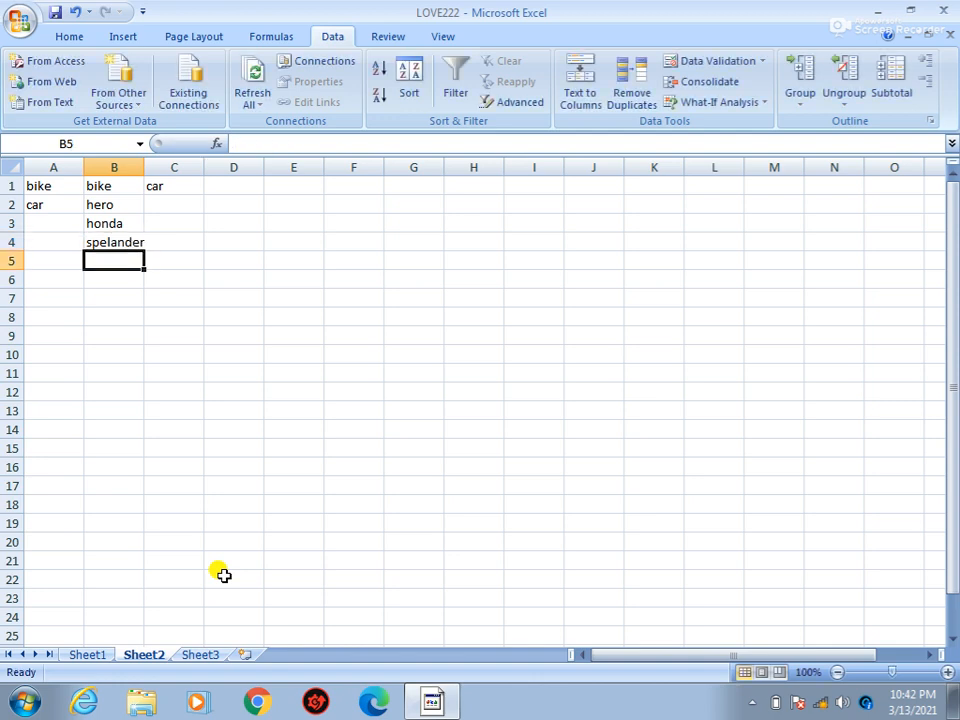
text(spelander)
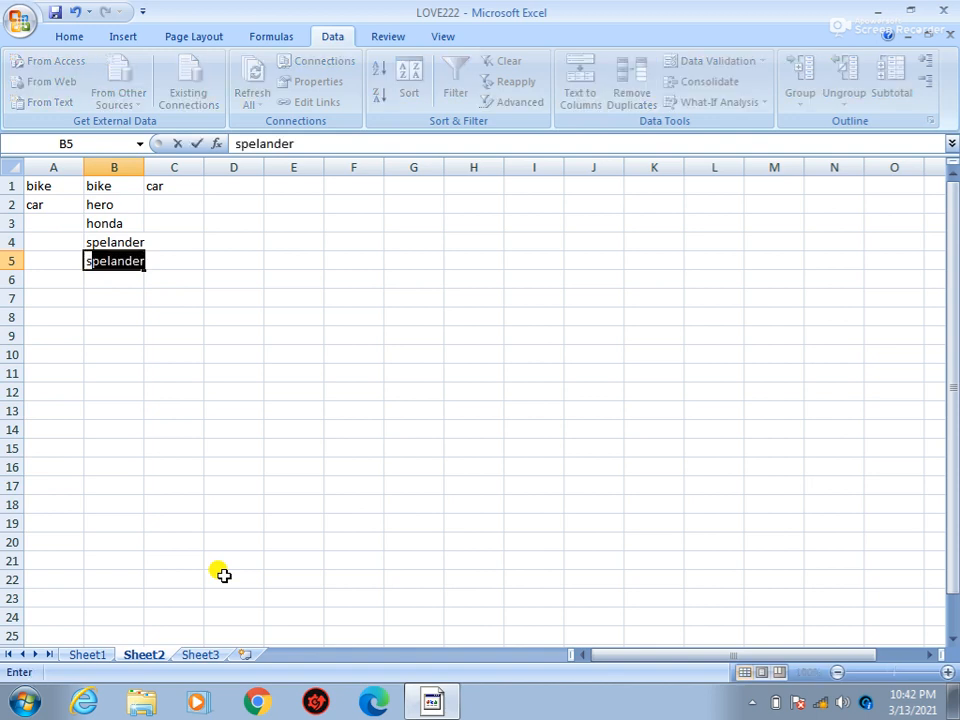
key(Return)
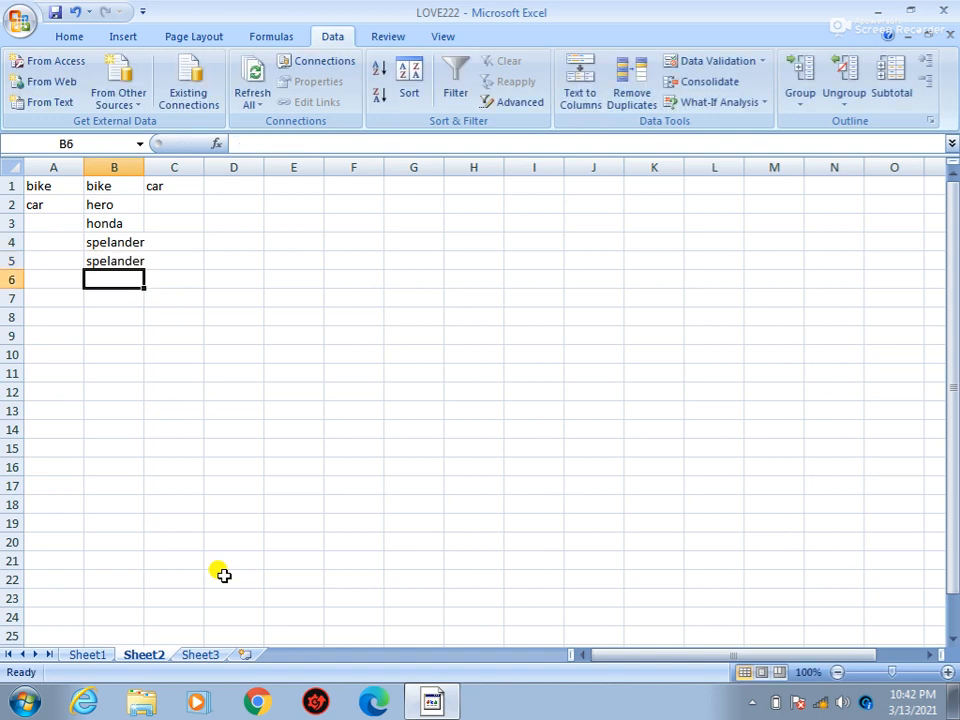
Change the entry in cell B5 to spelander pro and widen column B to fit the text
key(Up)
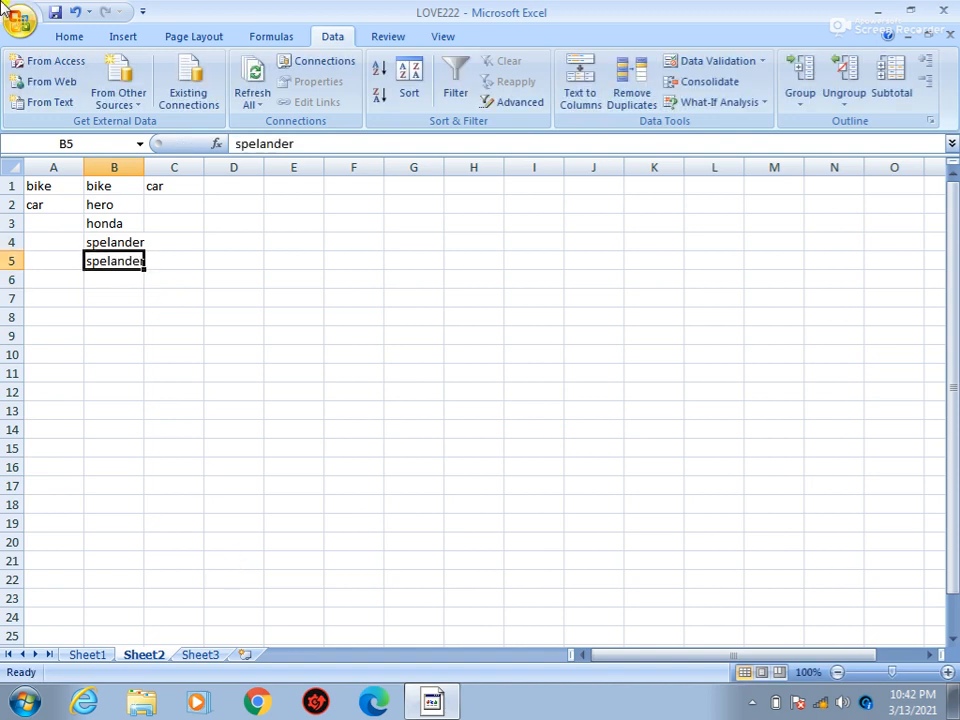
double_click(133, 261)
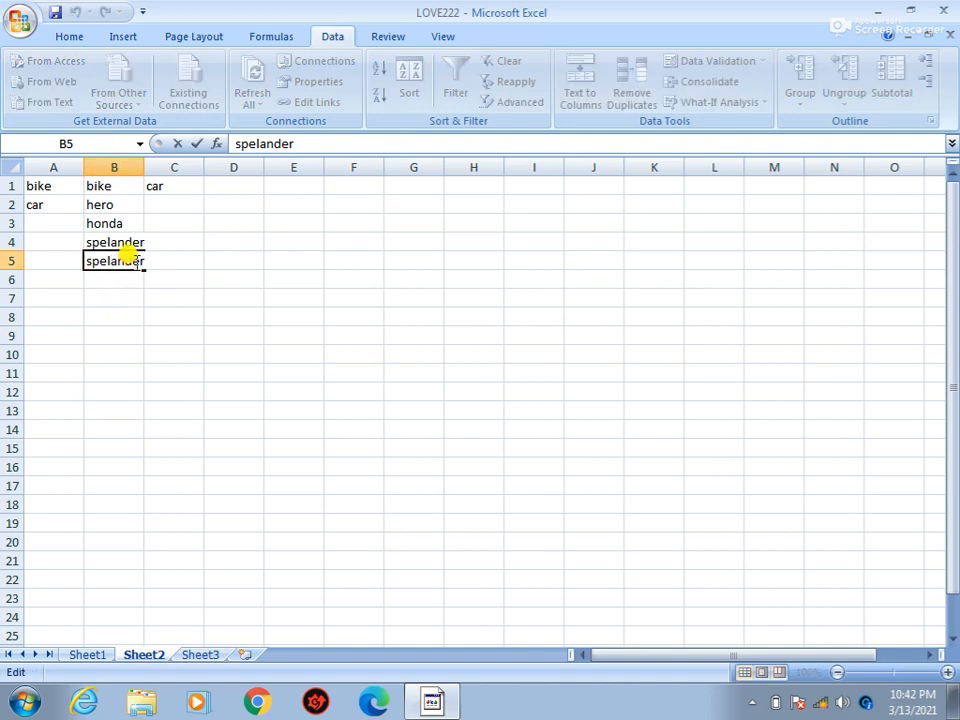
text(pro)
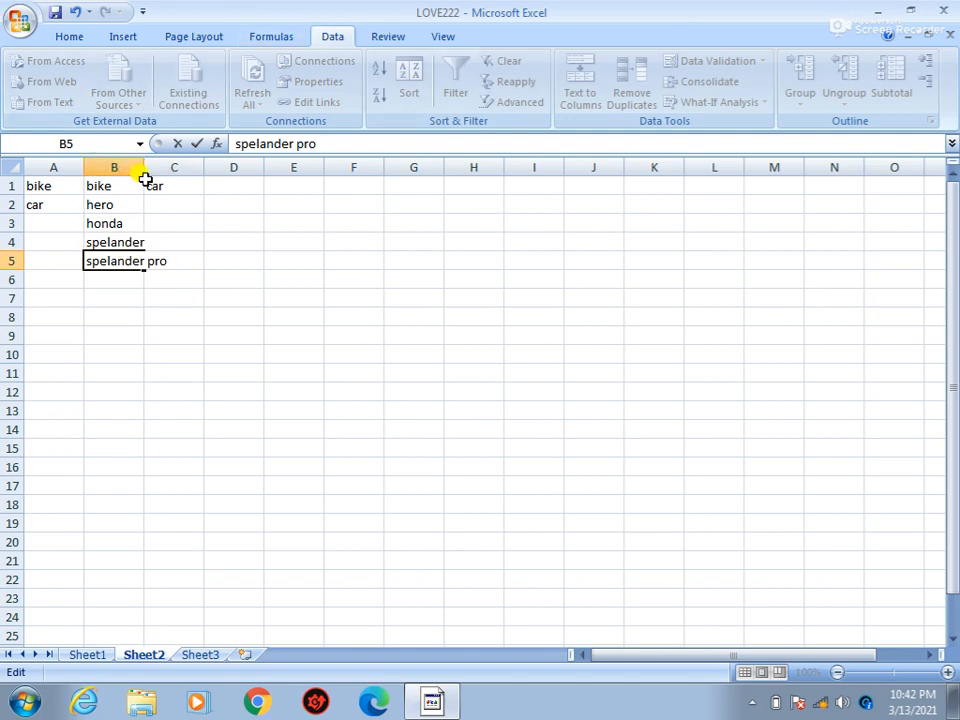
click(138, 288)
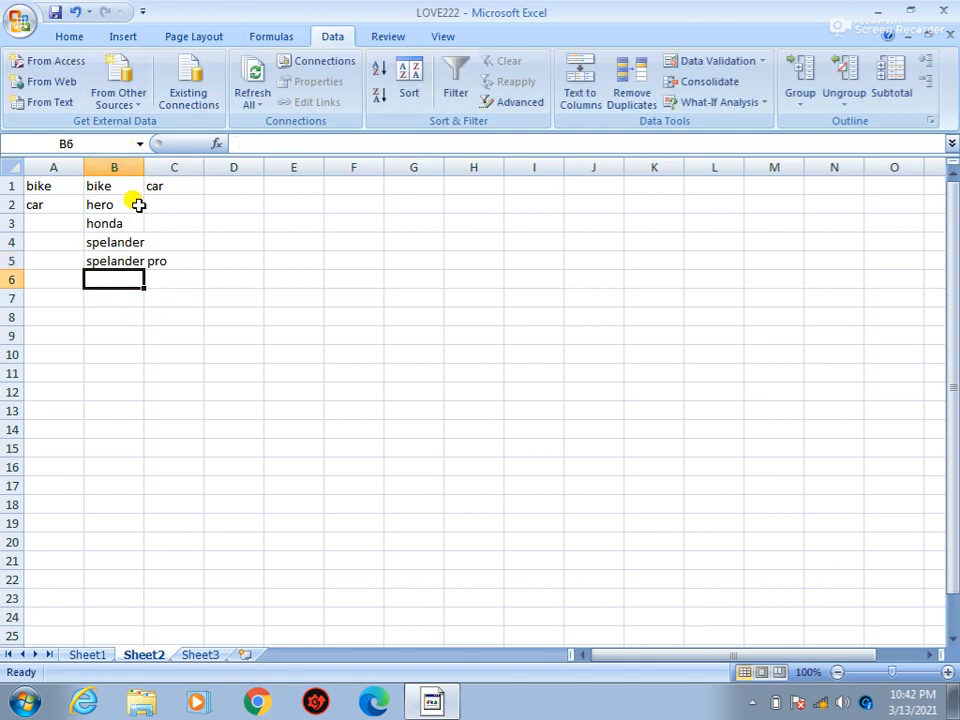
drag(144, 164, 172, 163)
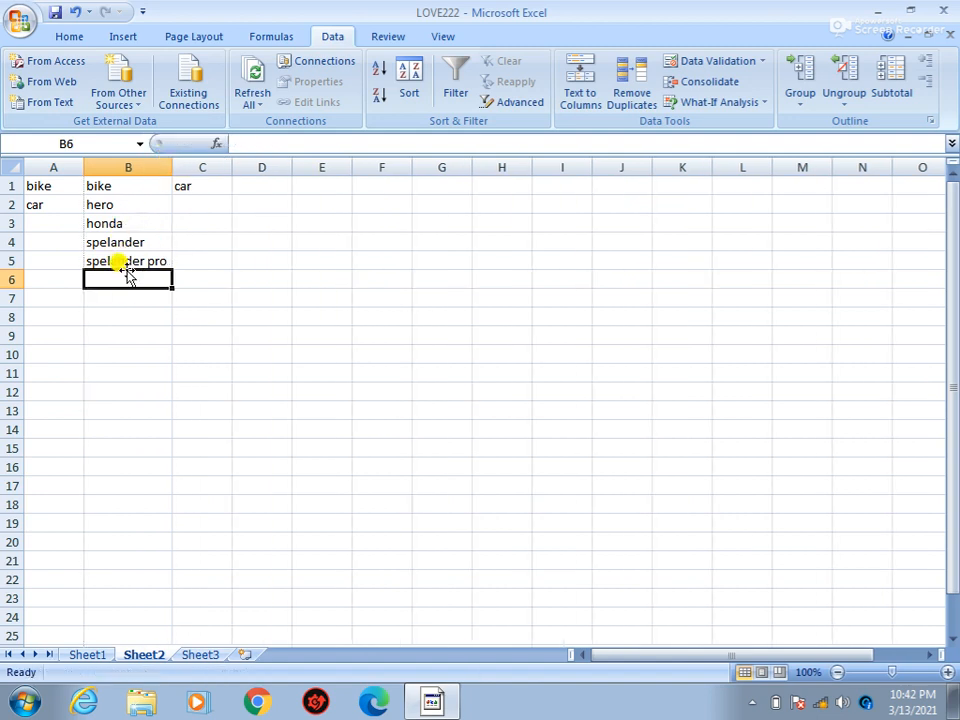
Continue the bike list with palser in B6, apachi in B7 and ct100 in B8
text(pal)
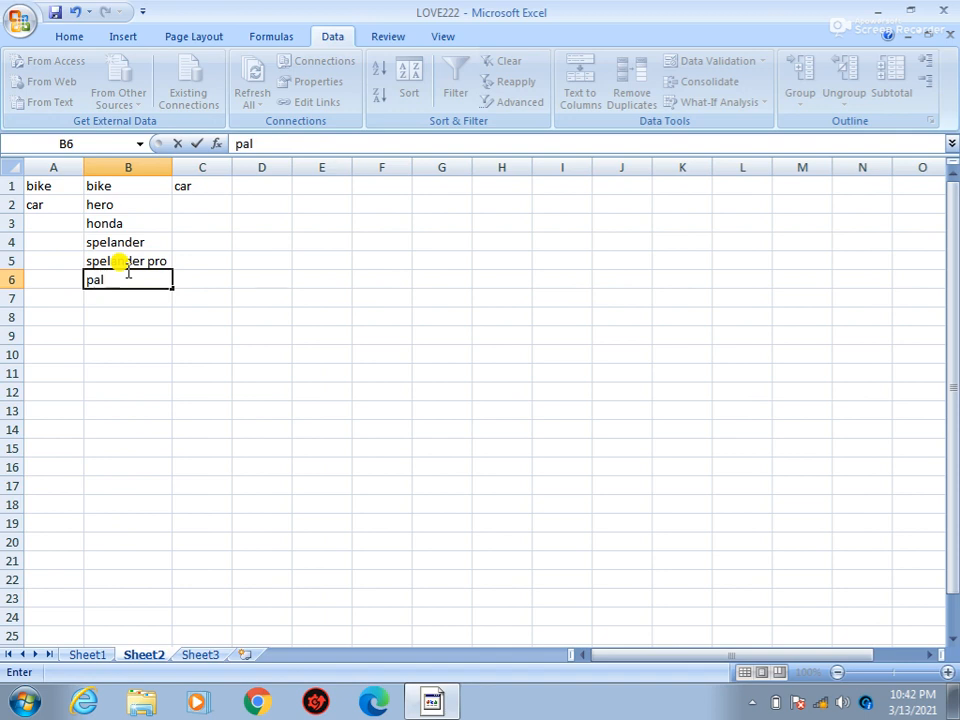
text(ser)
key(Return)
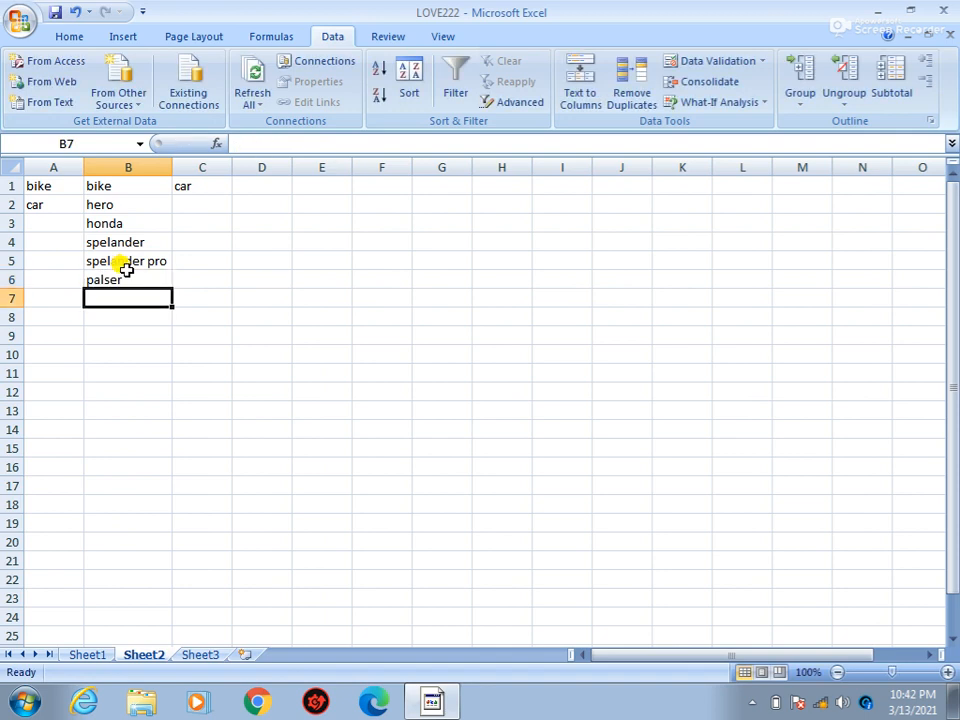
text(apac)
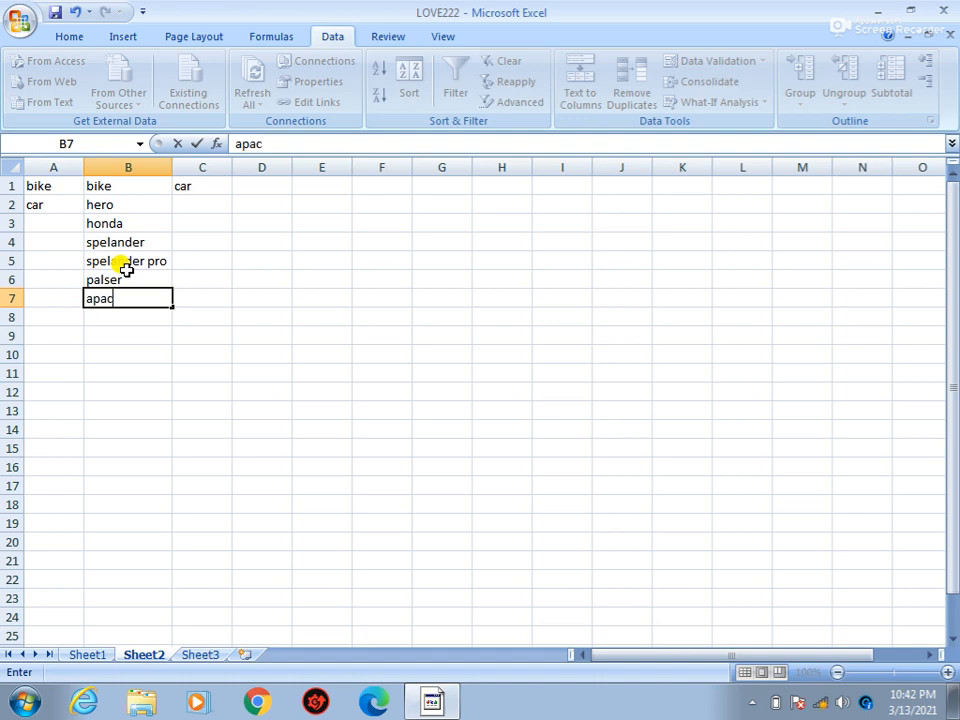
text(hiu)
key(BackSpace)
key(Return)
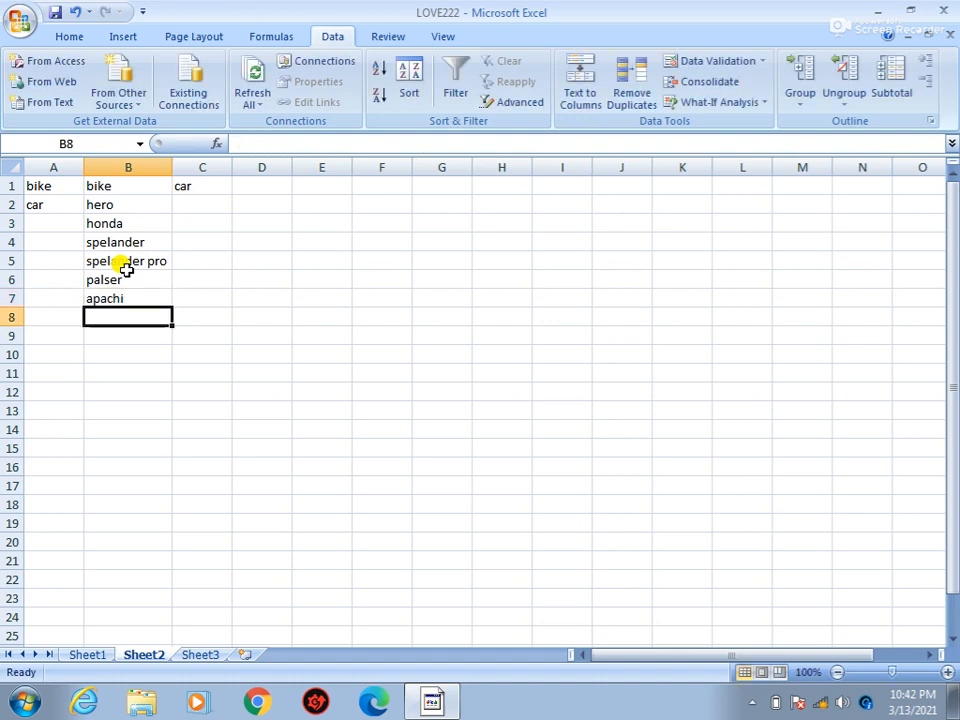
text(ct100)
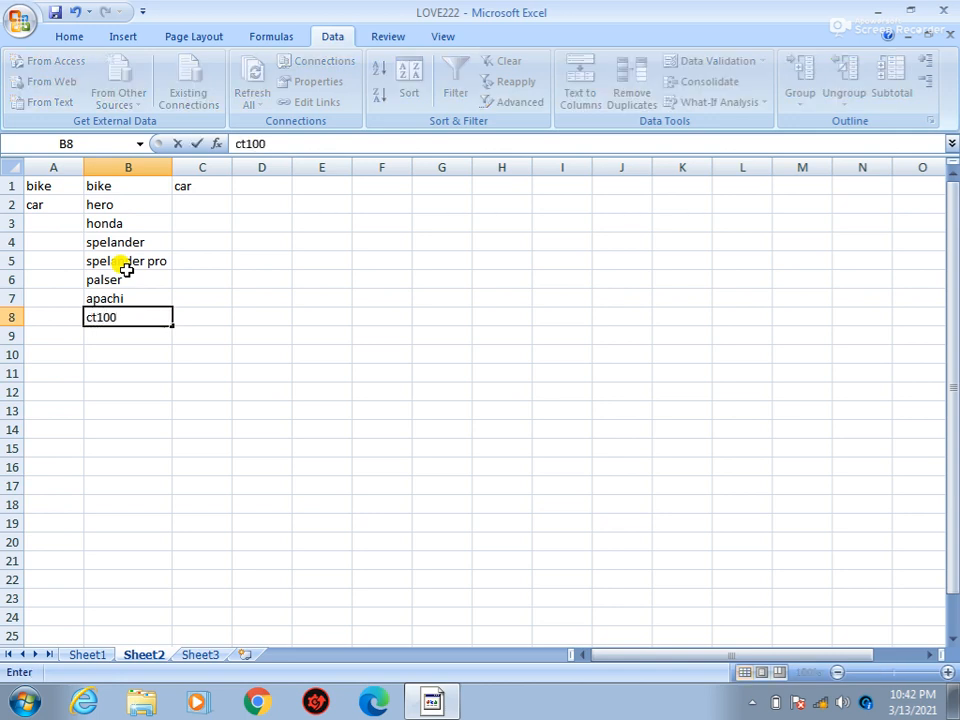
key(Tab)
List lamborgri in cell C2 and feraari in cell C3 under the car heading
key(Up)
key(Up)
key(Up)
key(Up)
key(Up)
key(Up)
key(Up)
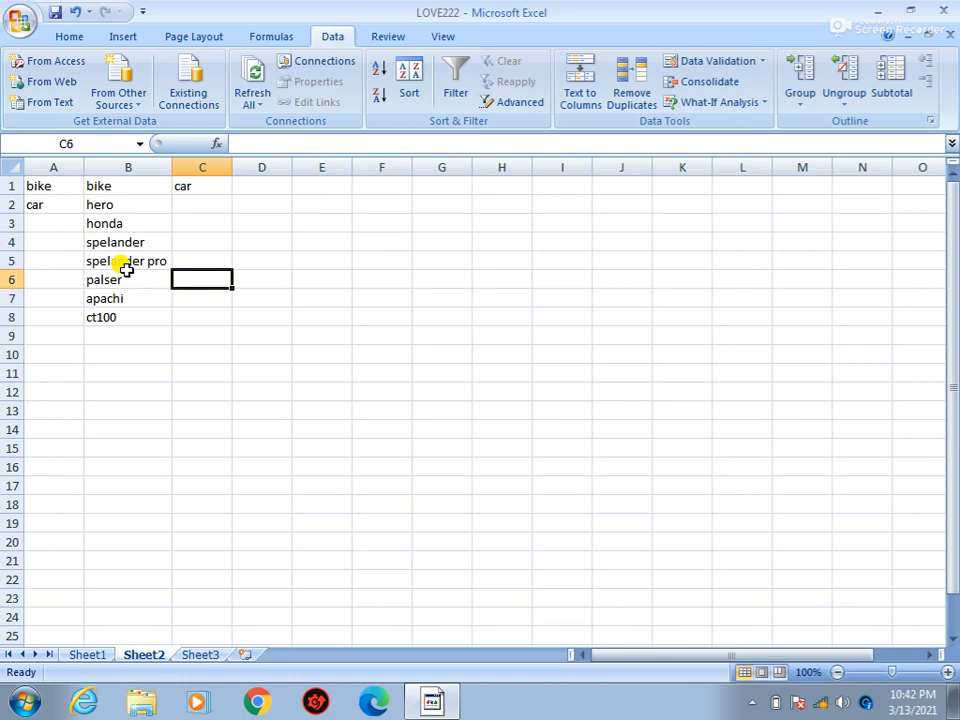
key(Down)
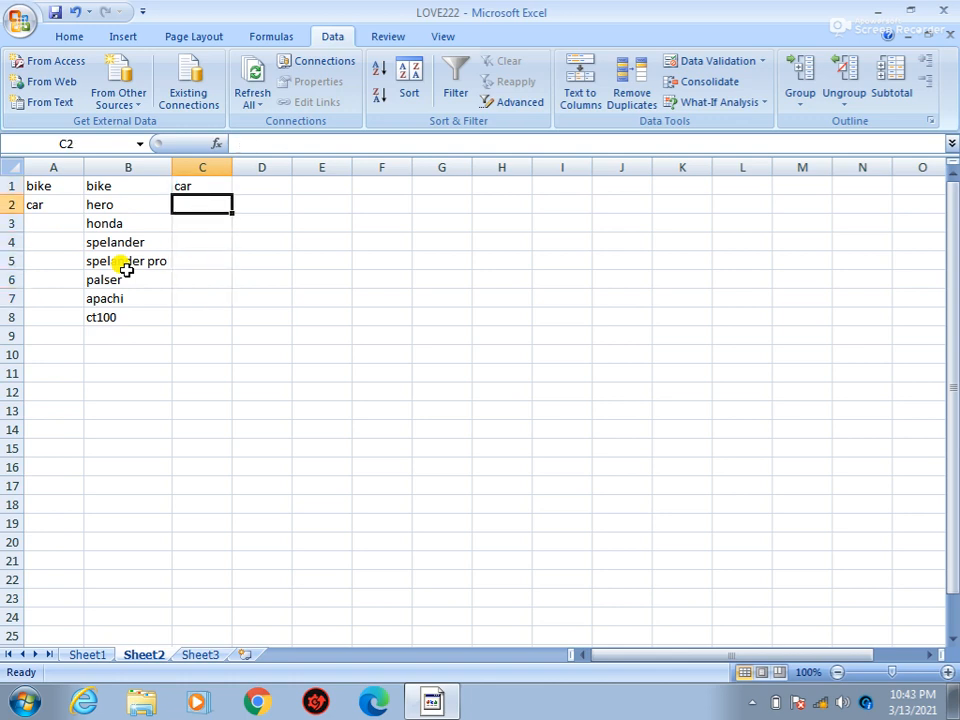
text(lam)
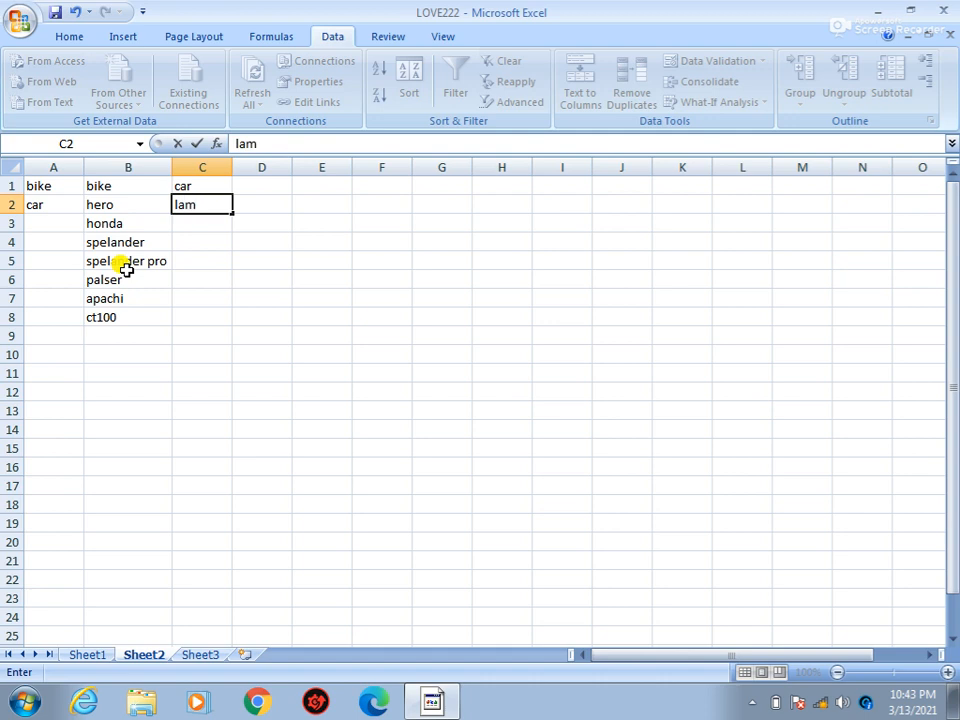
text(borgri)
key(Return)
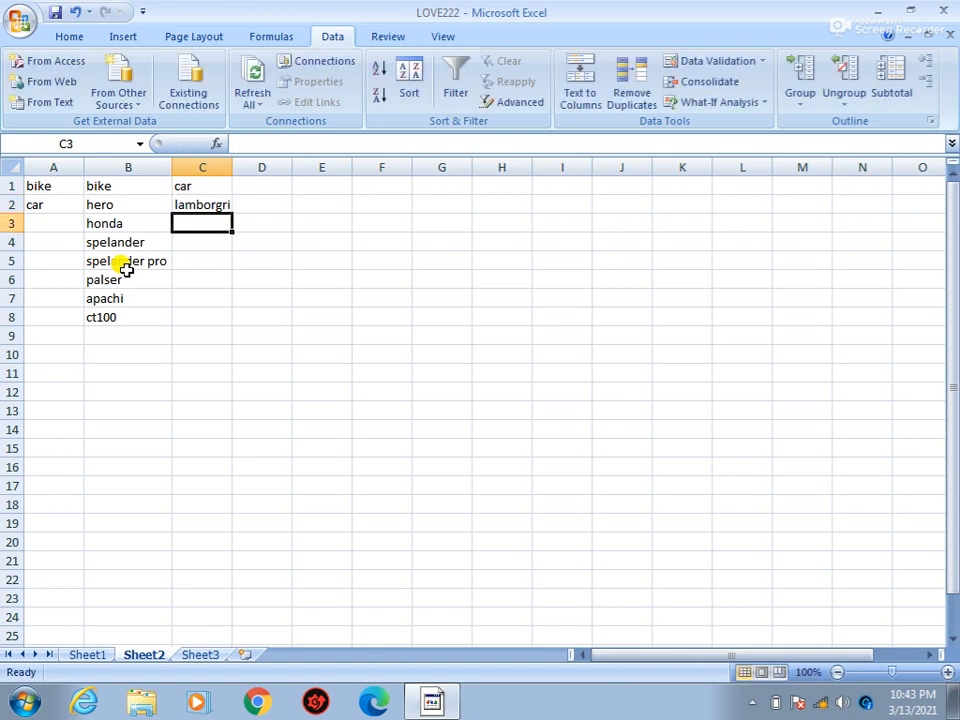
text(f)
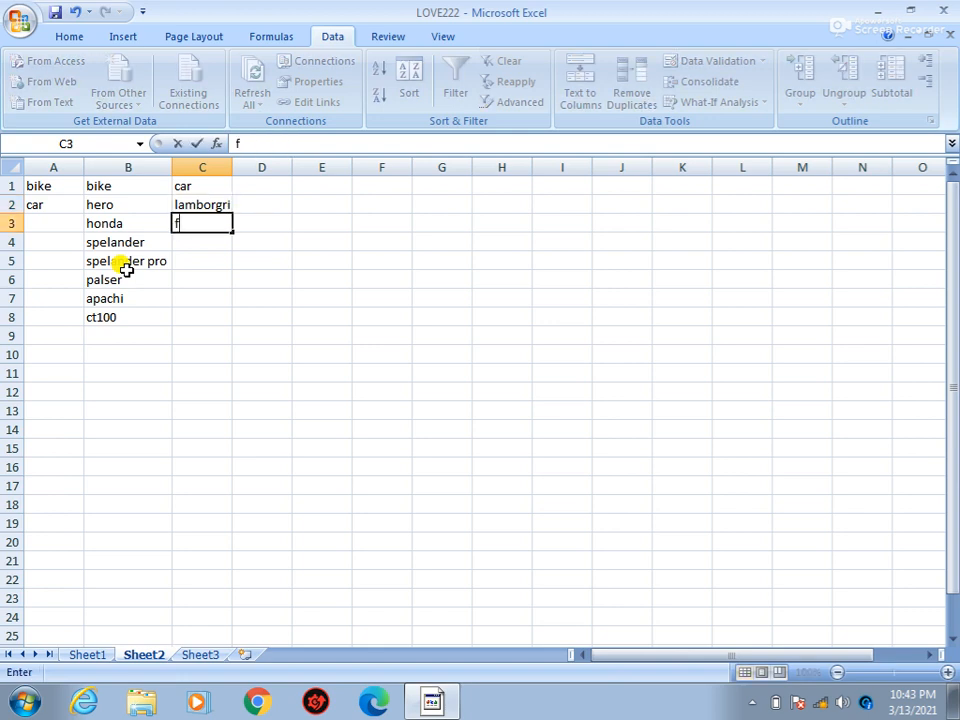
text(eraari)
key(Return)
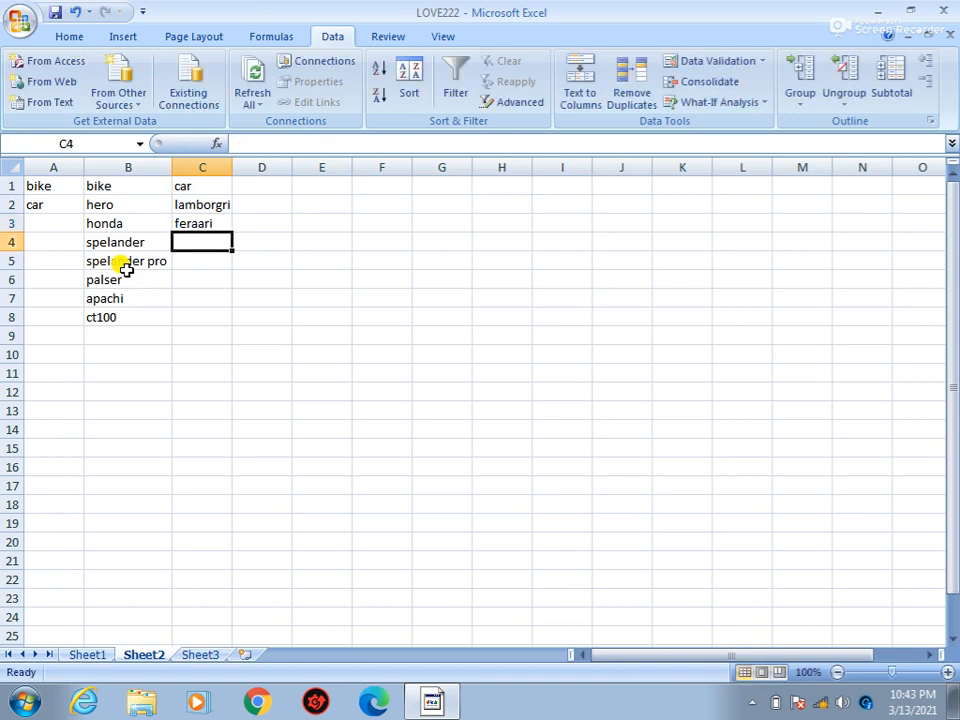
Continue the car list with jeep in C4, jensen in C5 and porche in C6
text(j)
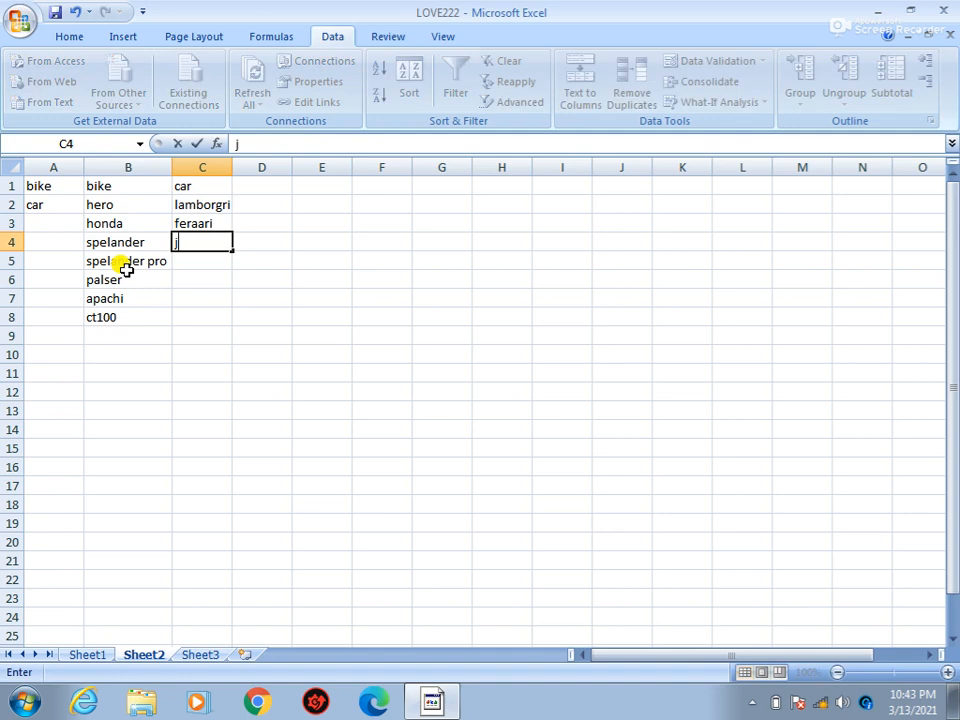
text(eep)
key(Return)
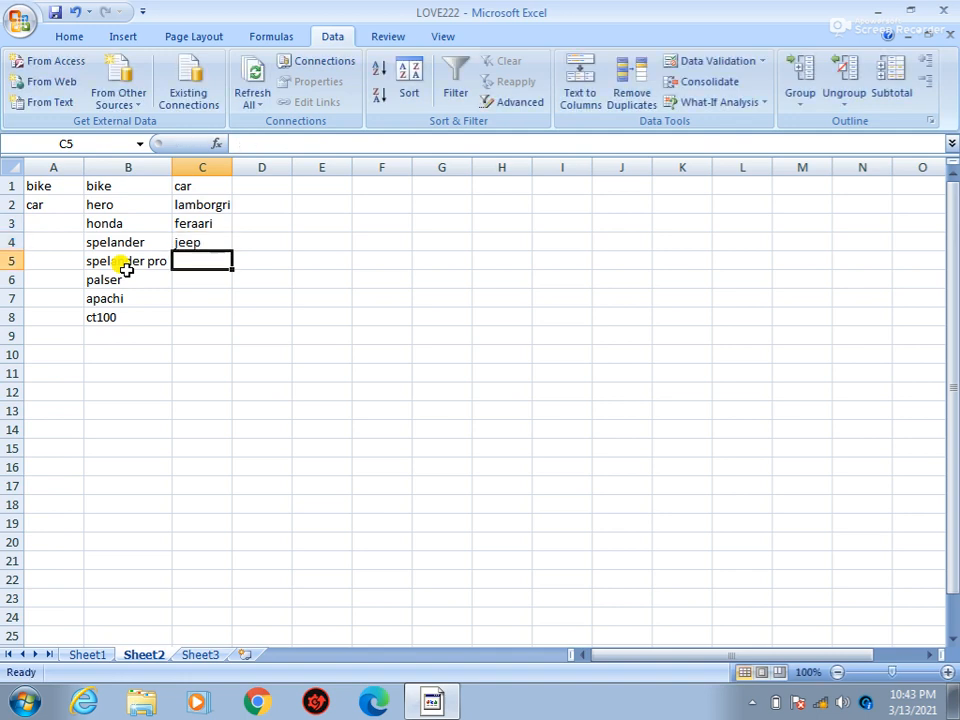
text(jensen)
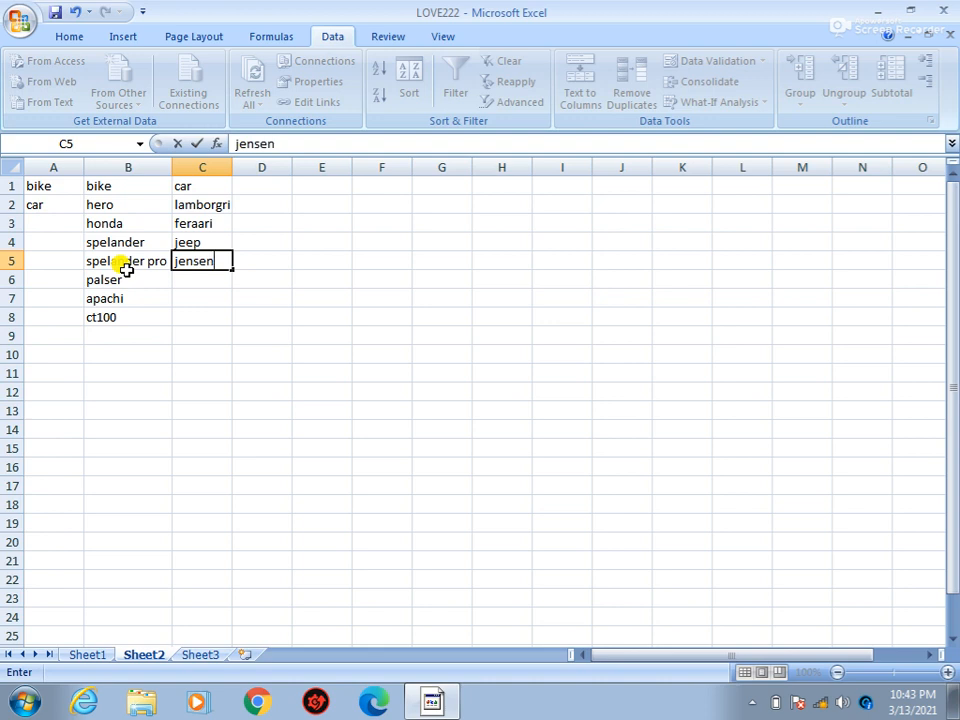
key(Return)
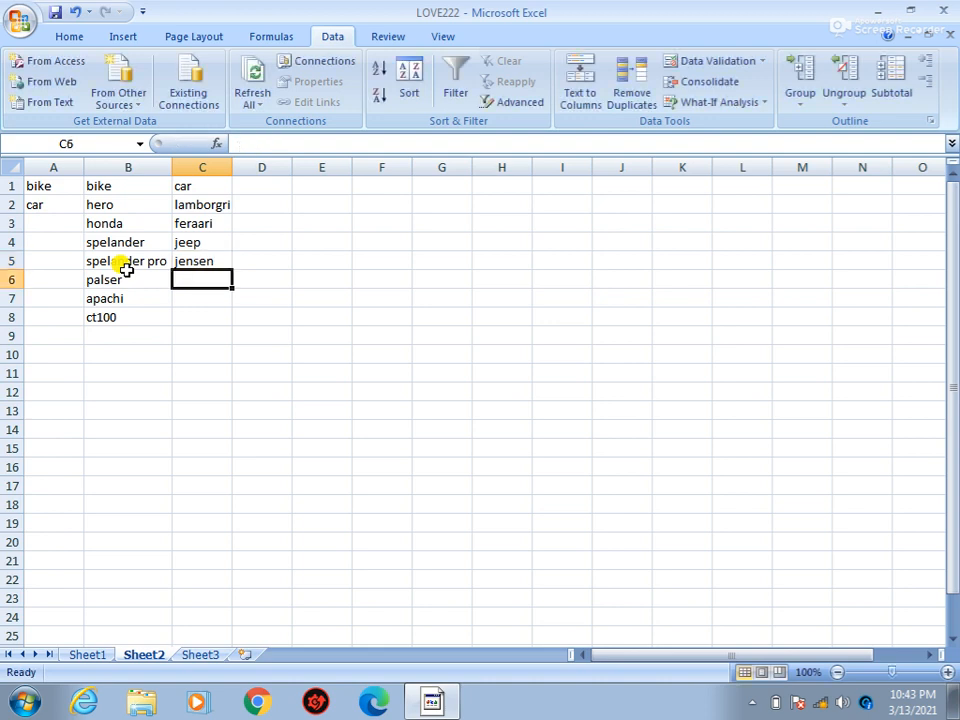
text(po)
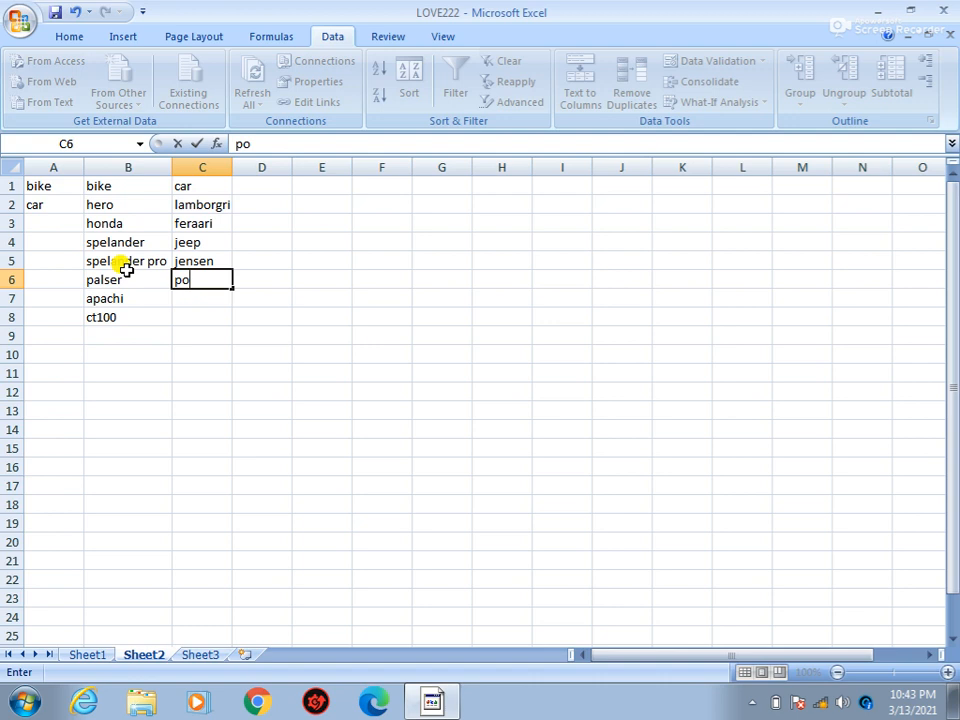
text(rcher)
key(BackSpace)
key(Return)
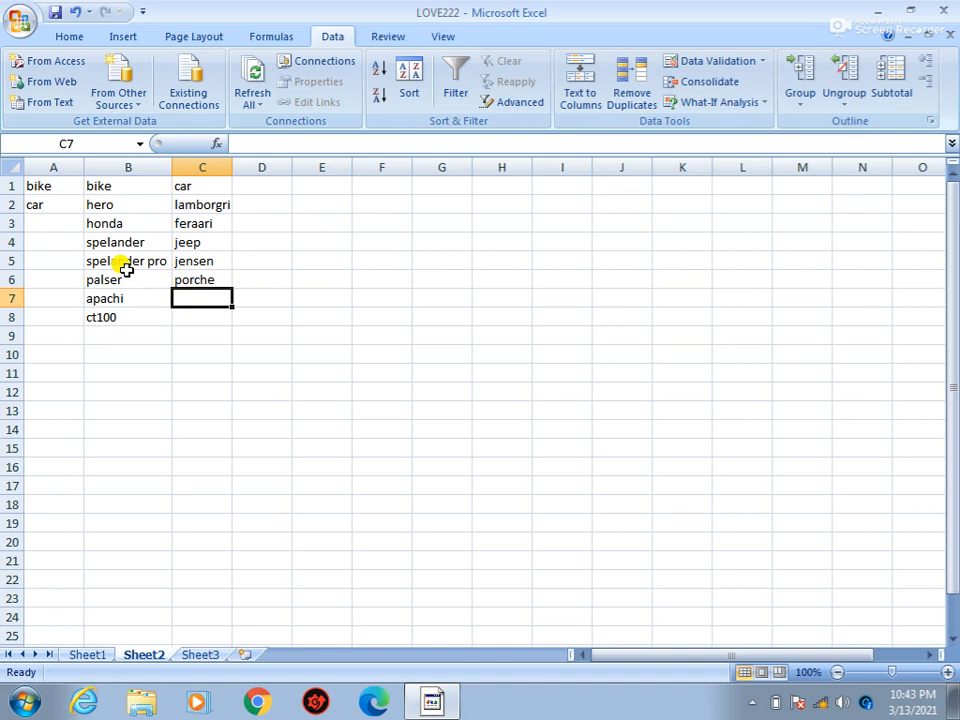
Finish the car list with altu 800 in C7 and scropa11 in C8
text(altu)
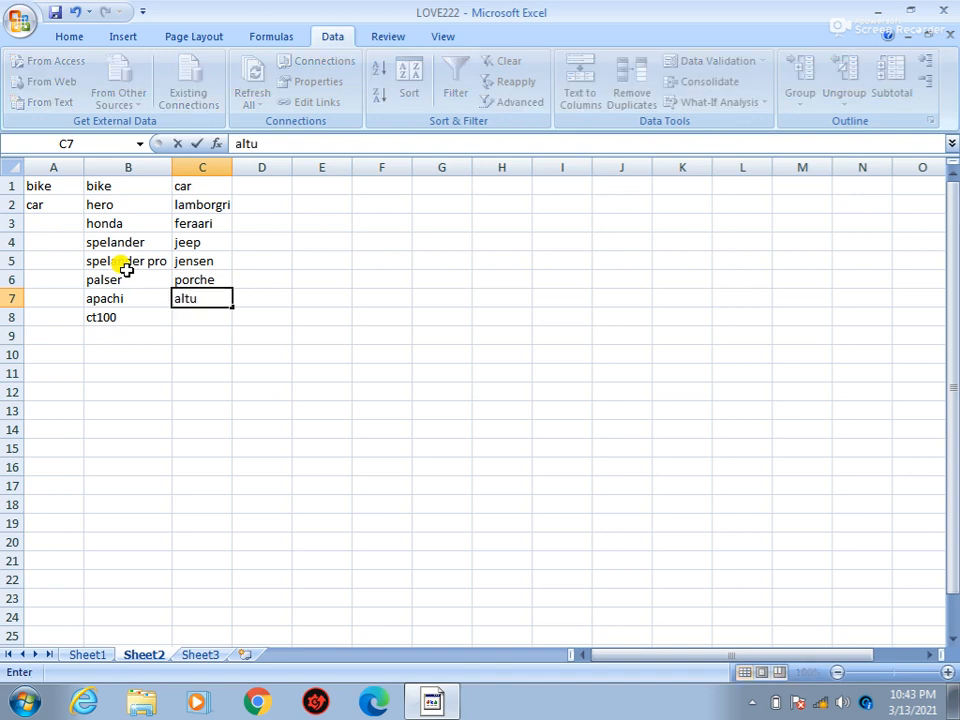
text( 800)
key(Return)
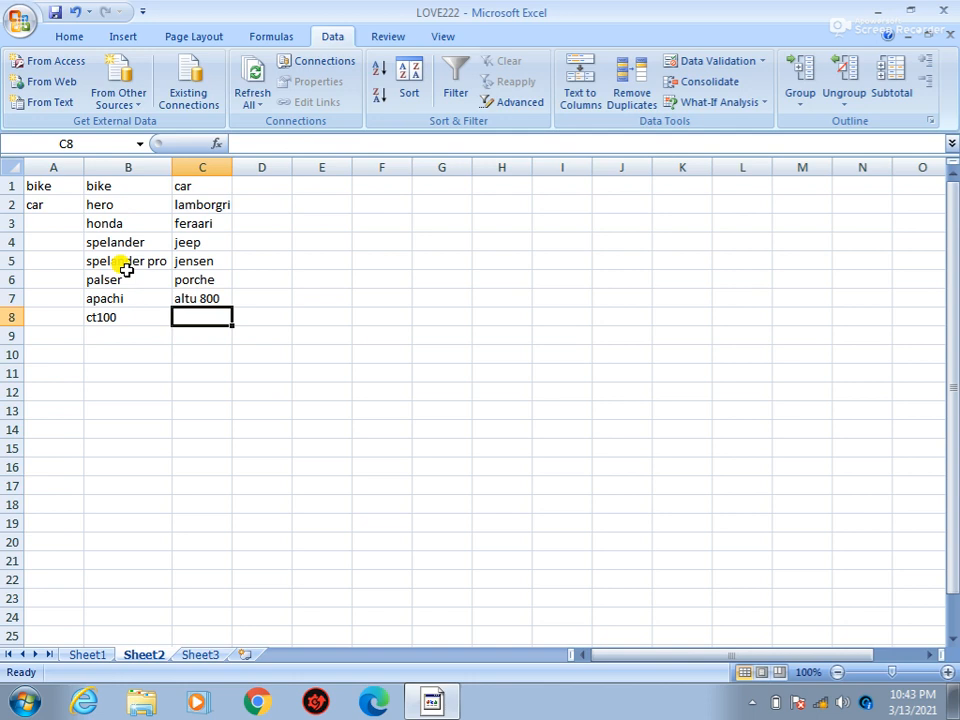
text(scropa)
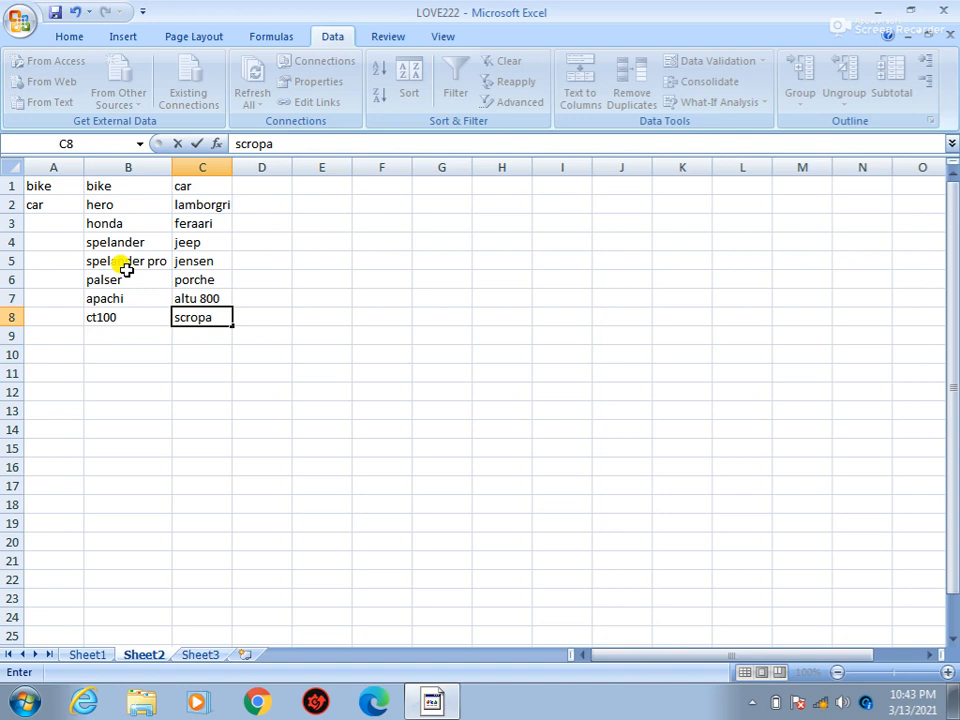
text(11)
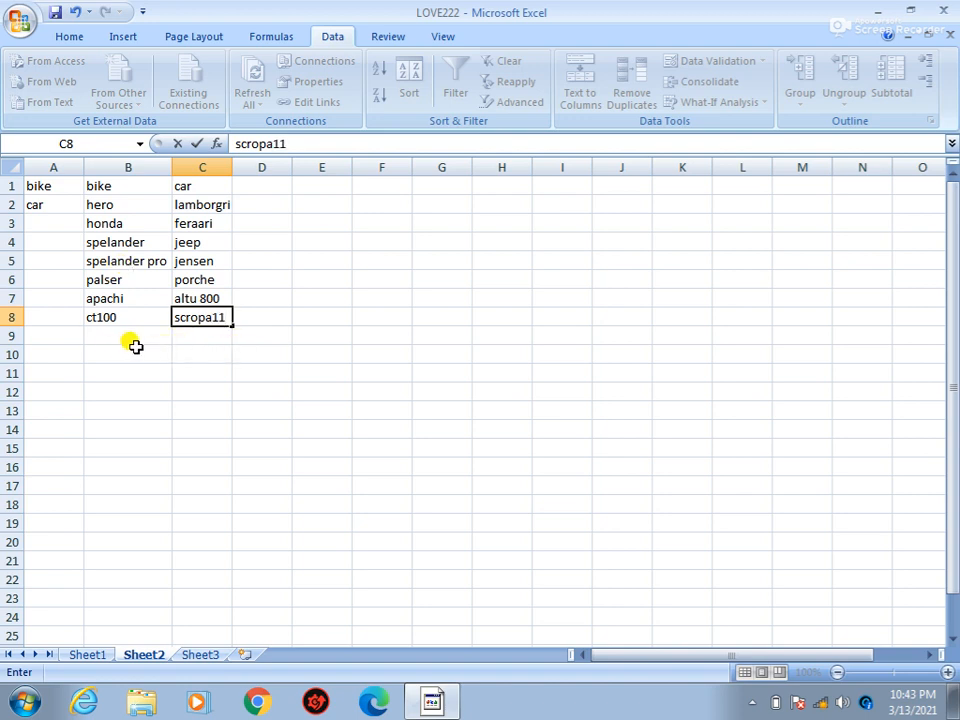
Enter the heading all in A10 and copy the bike names from B2:B8 to the cells starting at A11
click(42, 352)
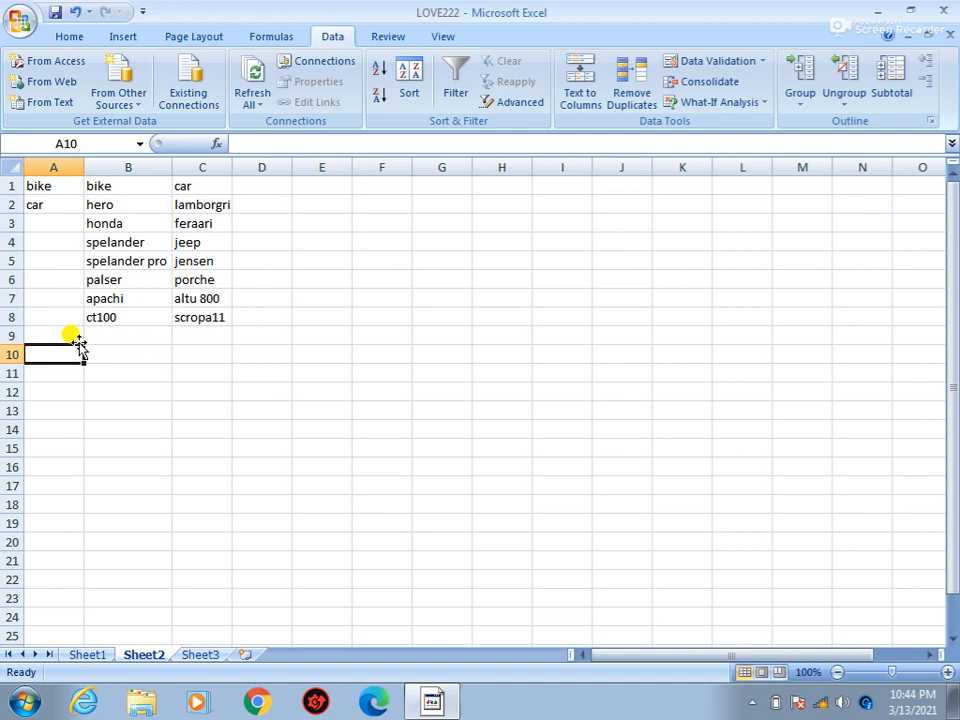
text(all)
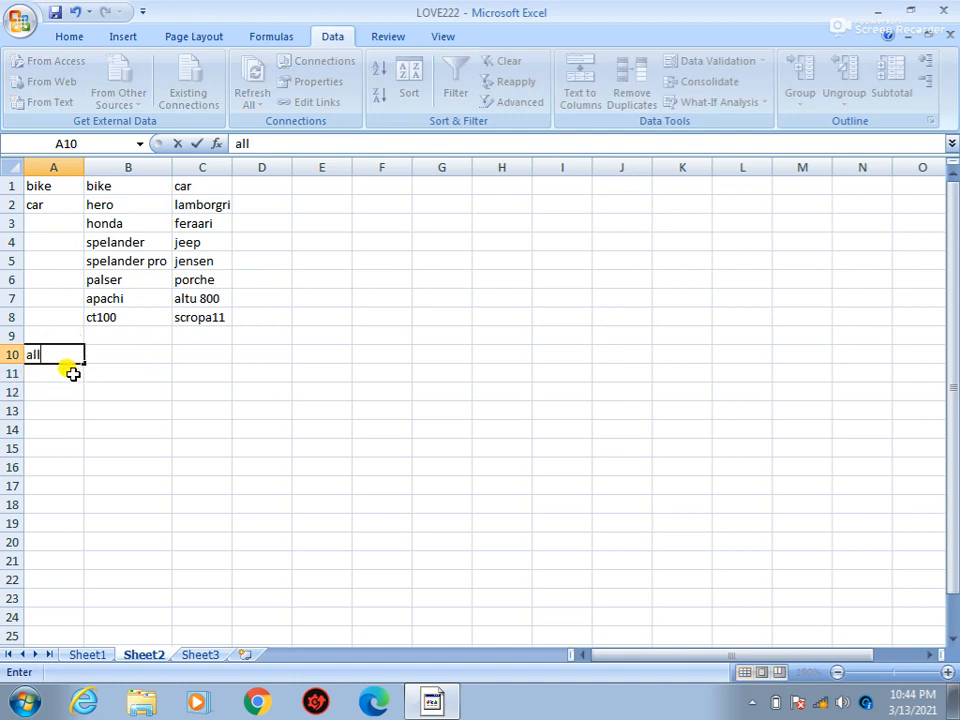
click(71, 371)
drag(135, 200, 137, 306)
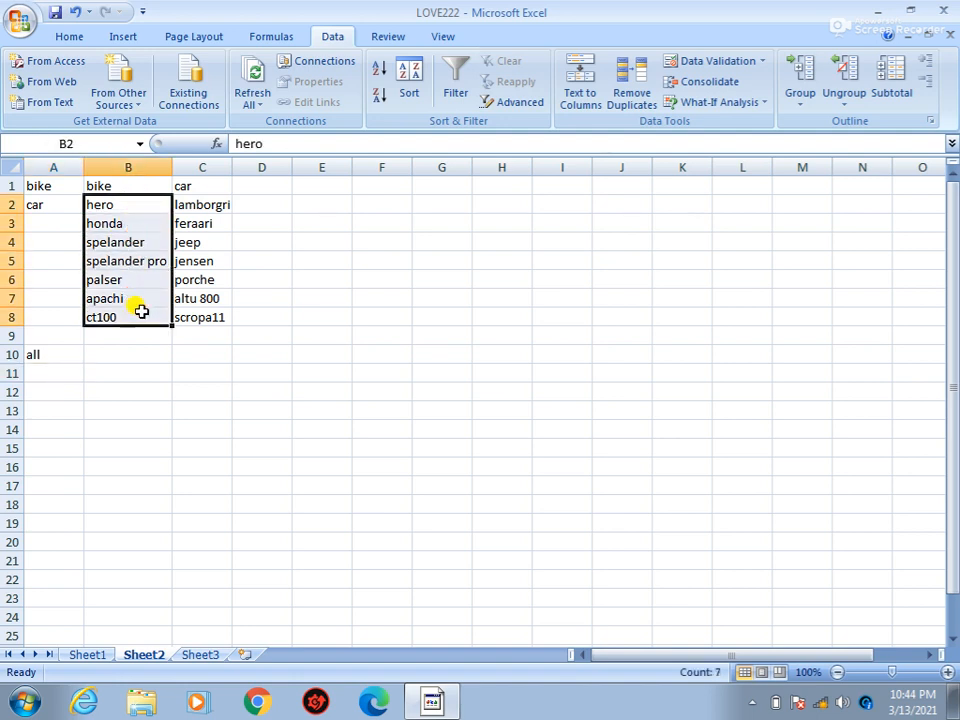
key(ctrl+c)
click(52, 369)
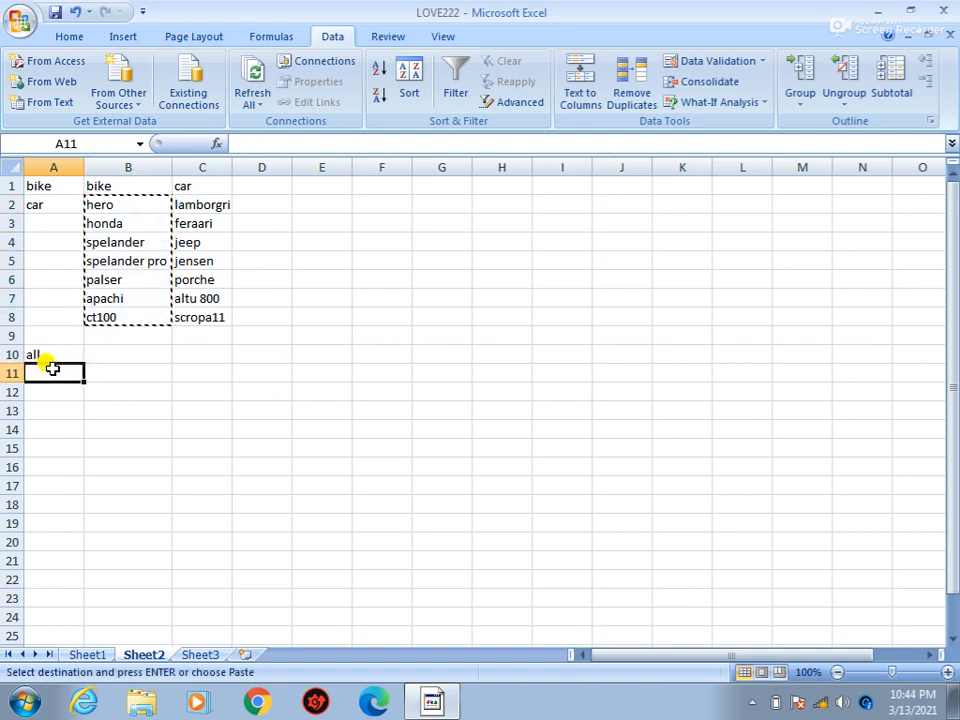
key(ctrl+v)
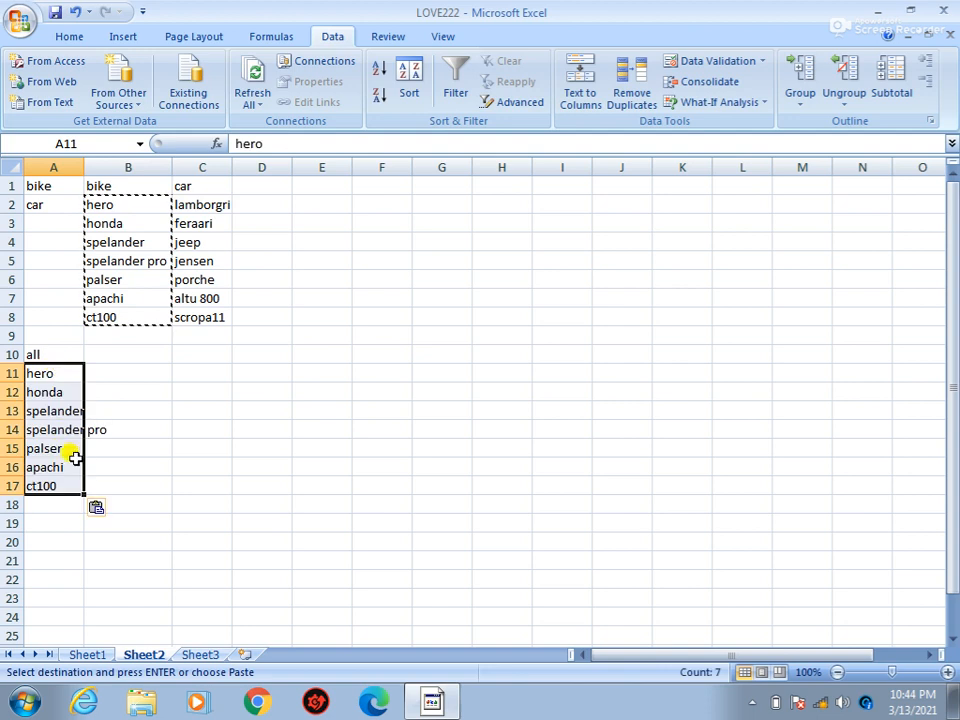
Copy the car names from C2:C8 to the cells starting at A18 and widen column A to fit the text
click(64, 506)
drag(207, 207, 226, 316)
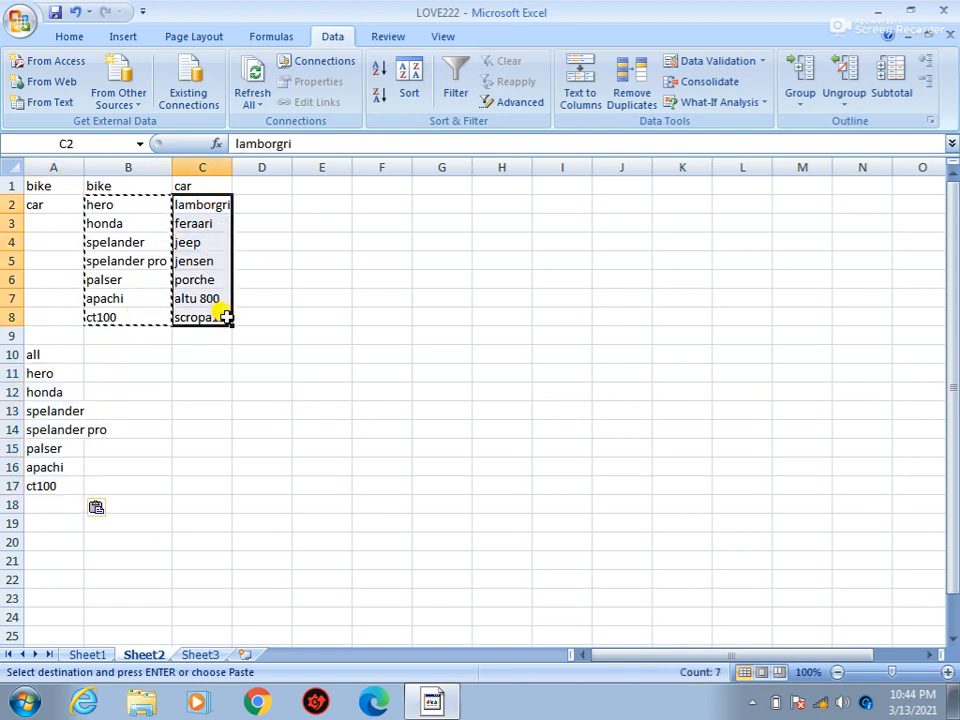
key(ctrl+c)
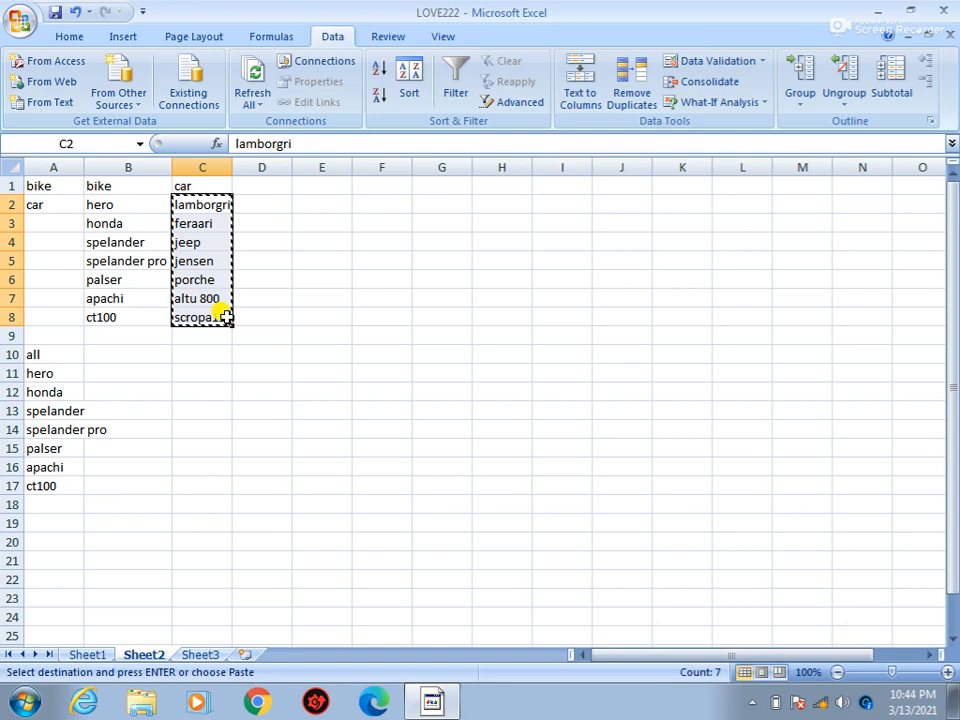
click(34, 502)
key(ctrl+v)
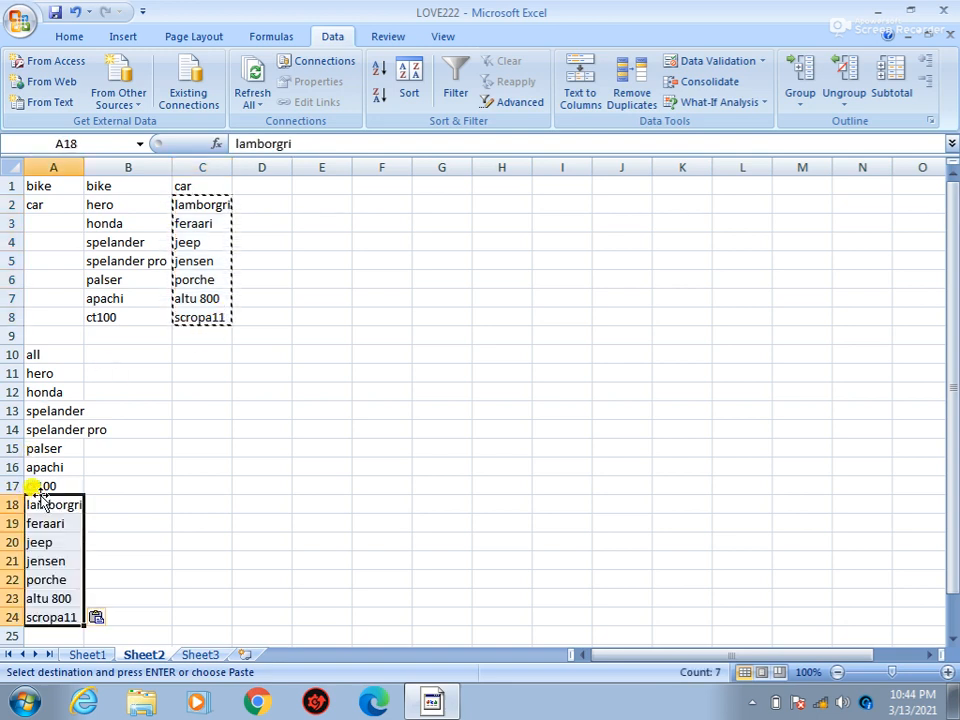
drag(86, 162, 114, 166)
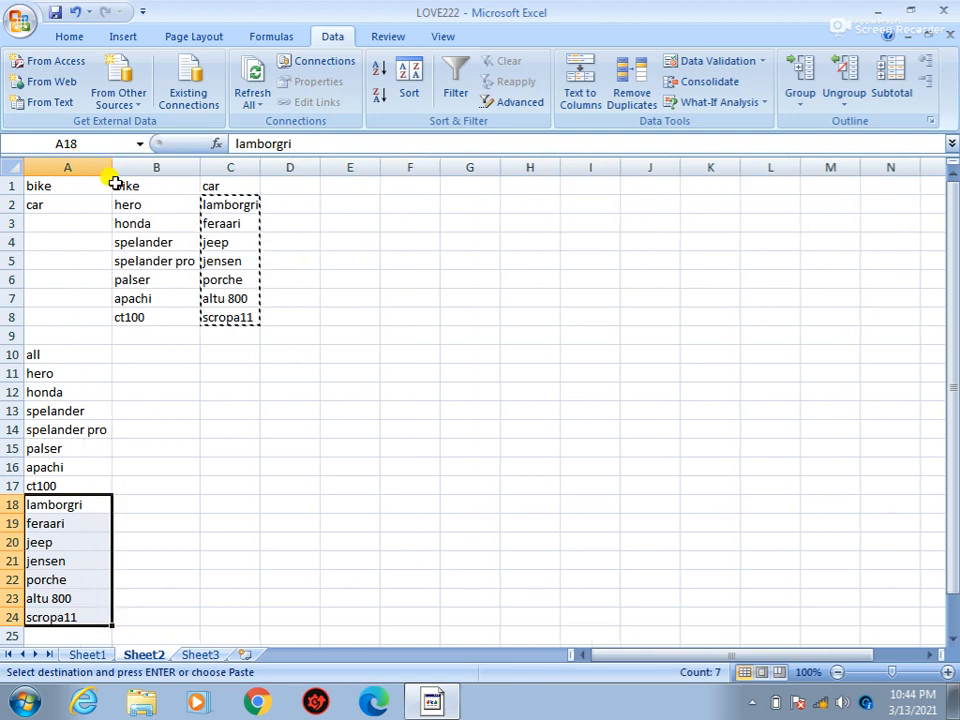
Add the heading rate in B10 and enter 80000 for hero and 90000 for honda below it
click(129, 355)
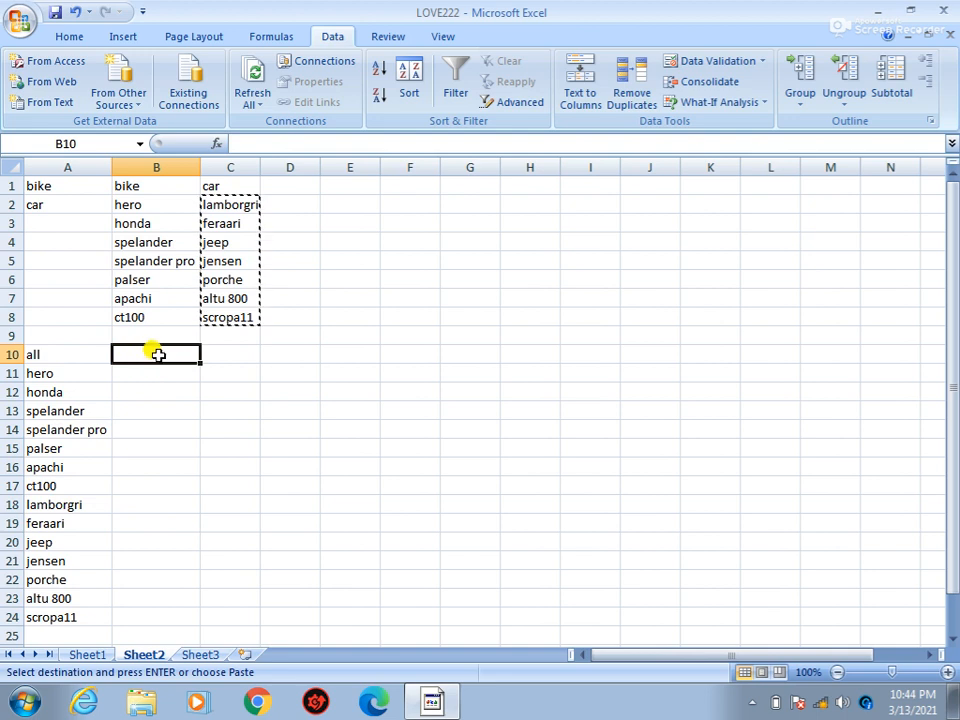
text(rate)
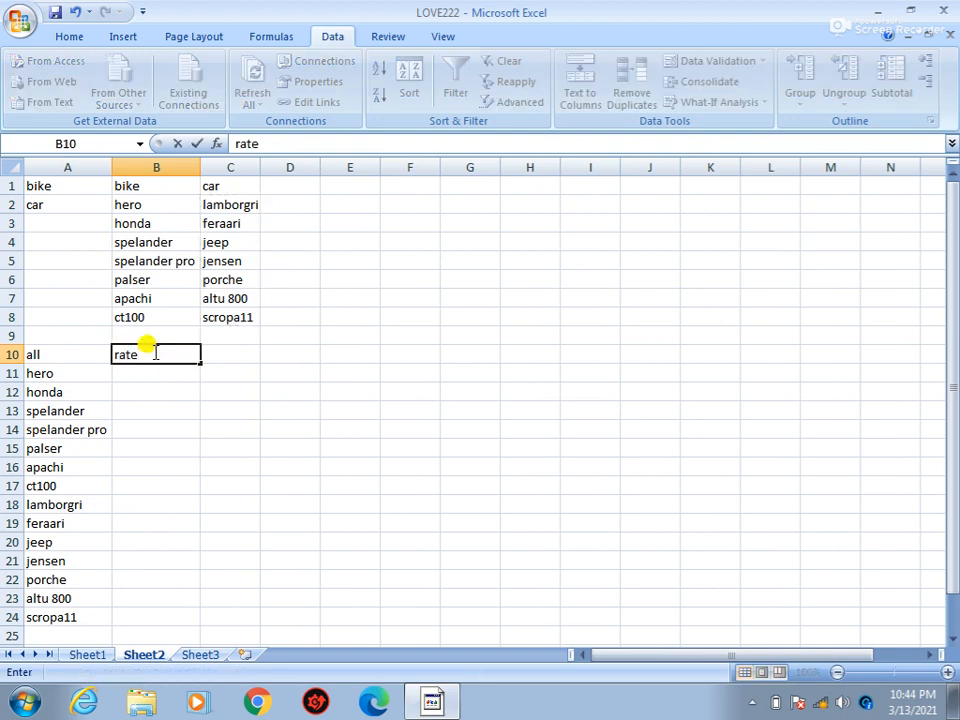
key(Return)
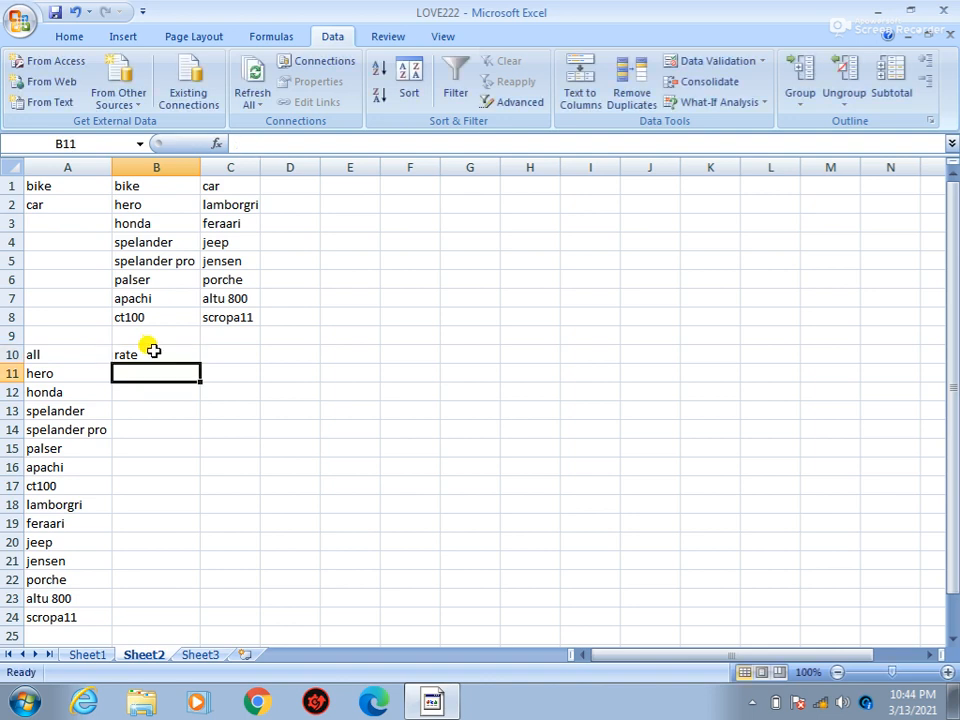
text(80000)
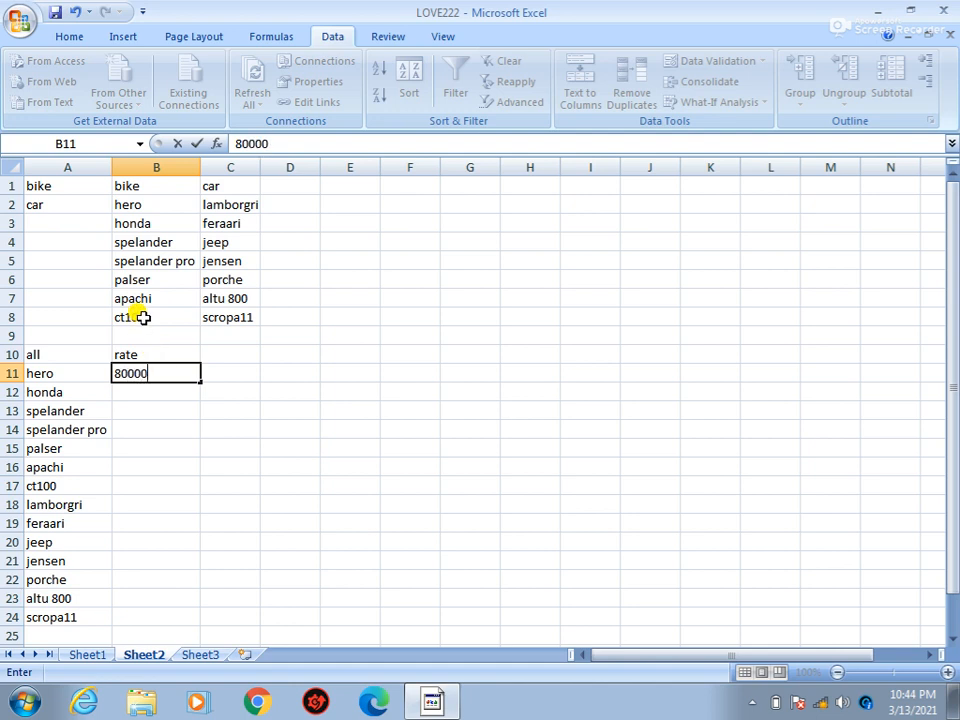
key(Return)
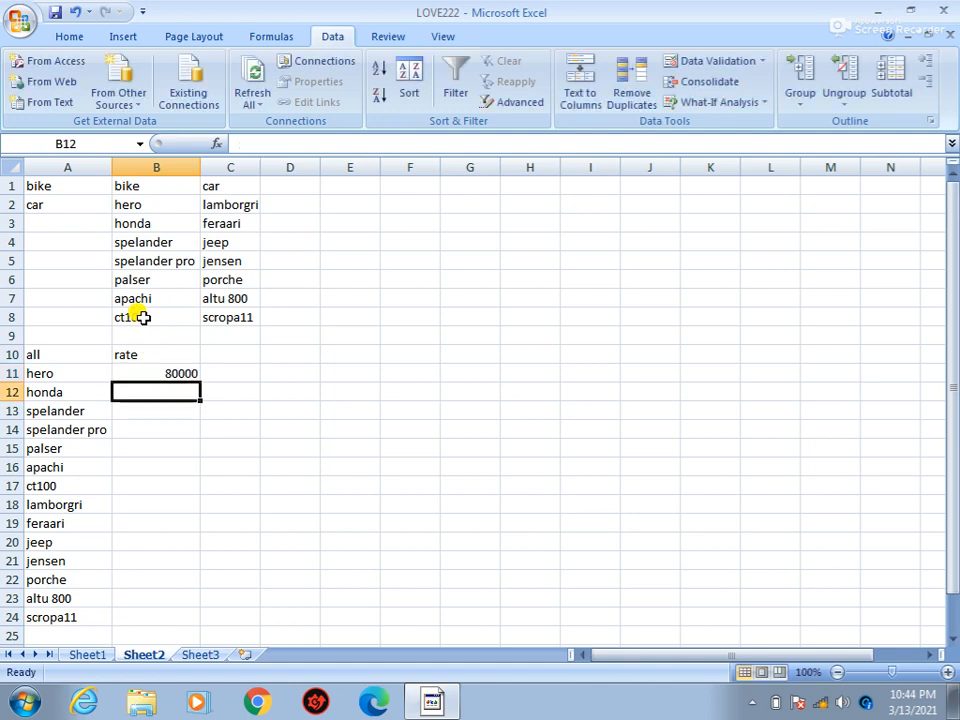
text(90000)
key(Return)
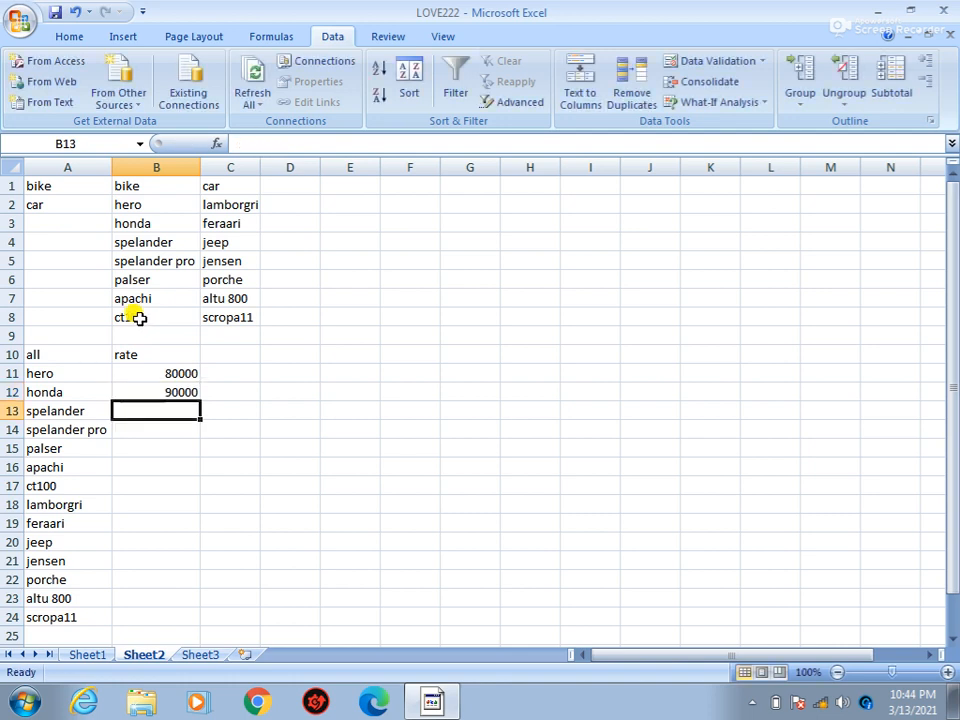
Enter the rates 85000 for spelander, 6000 for spelander pro and 80000 for palser in B13 to B15
text(85000)
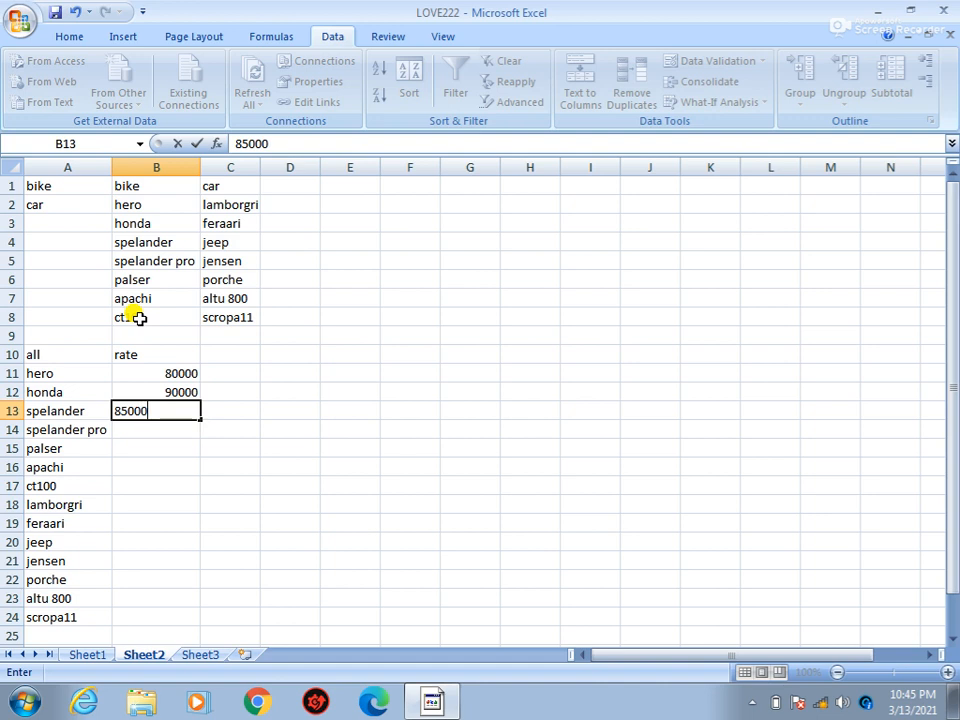
key(Return)
text(6)
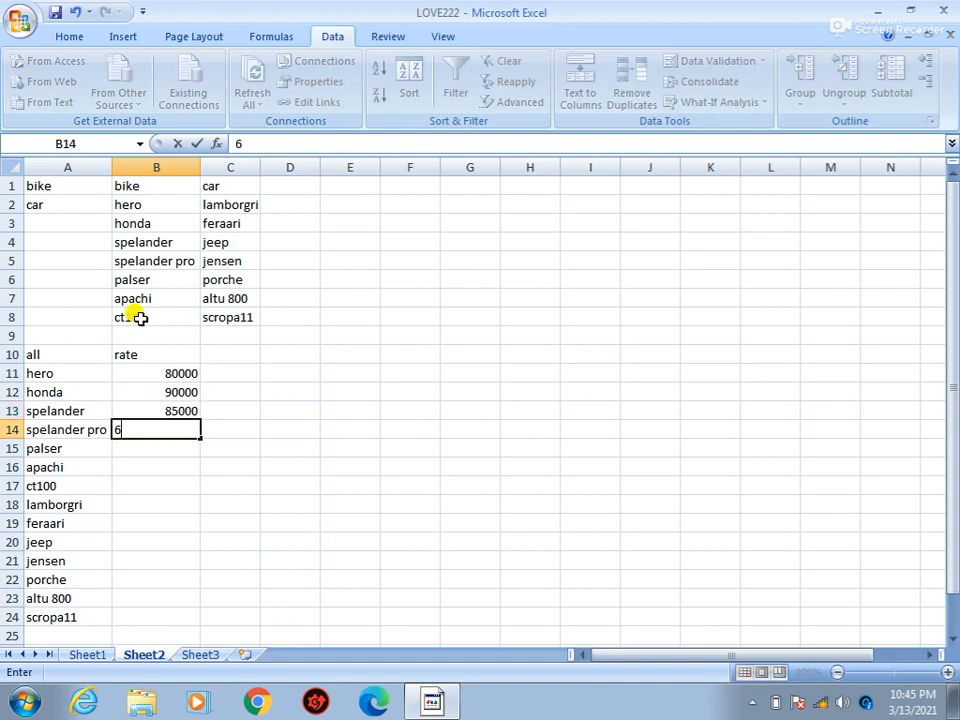
text(000)
key(Return)
text(8000)
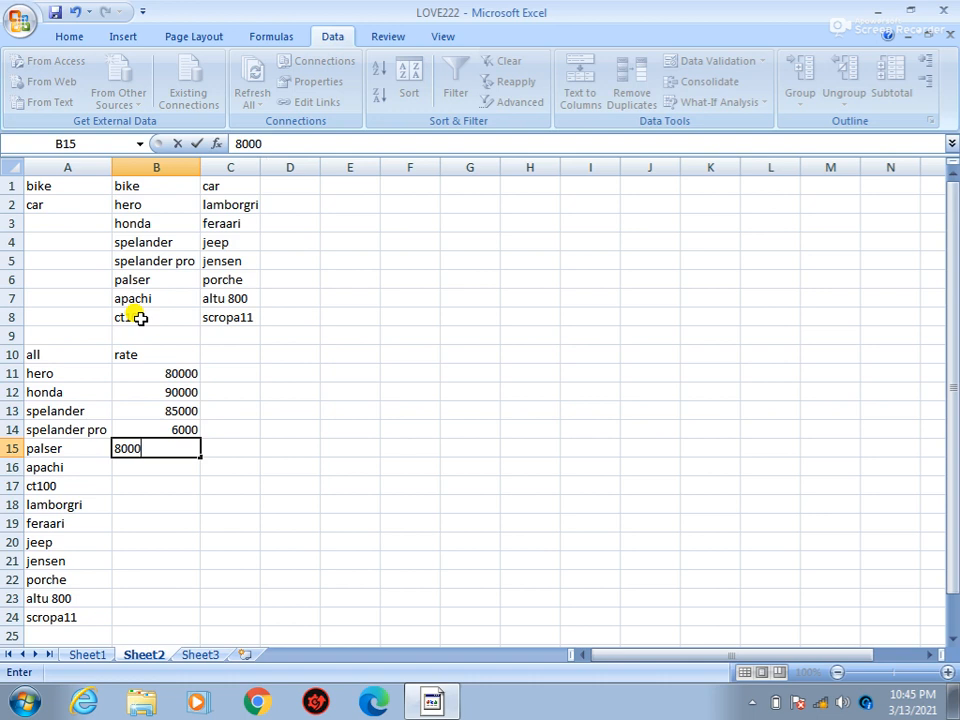
text(0)
key(Return)
Change the spelander pro rate in B14 to 85000
key(Up)
key(Up)
text(8)
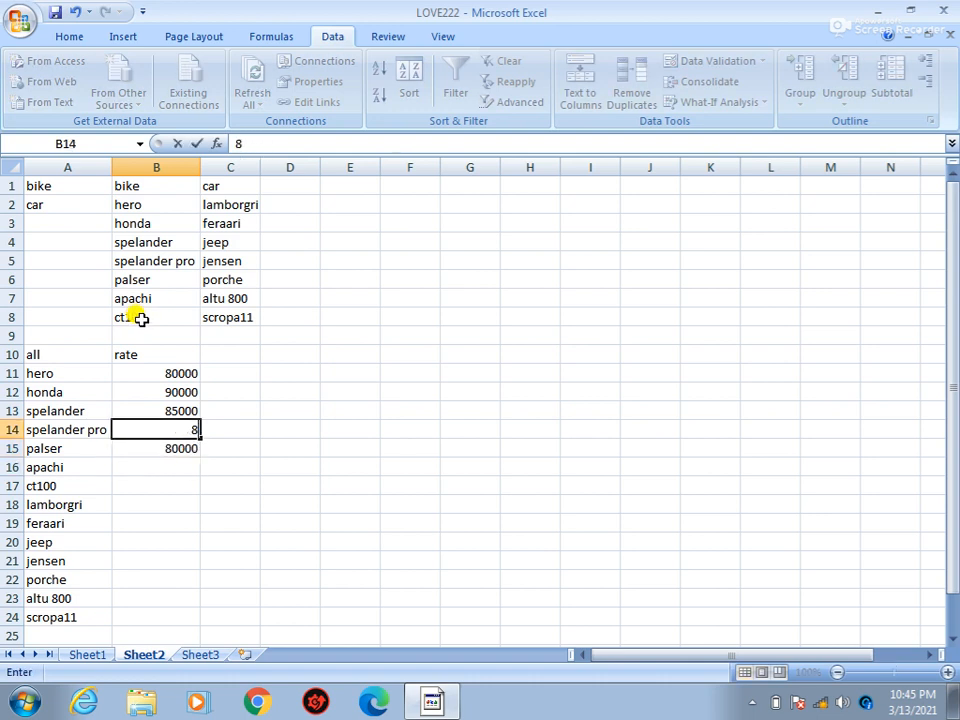
text(5000)
key(Return)
key(Return)
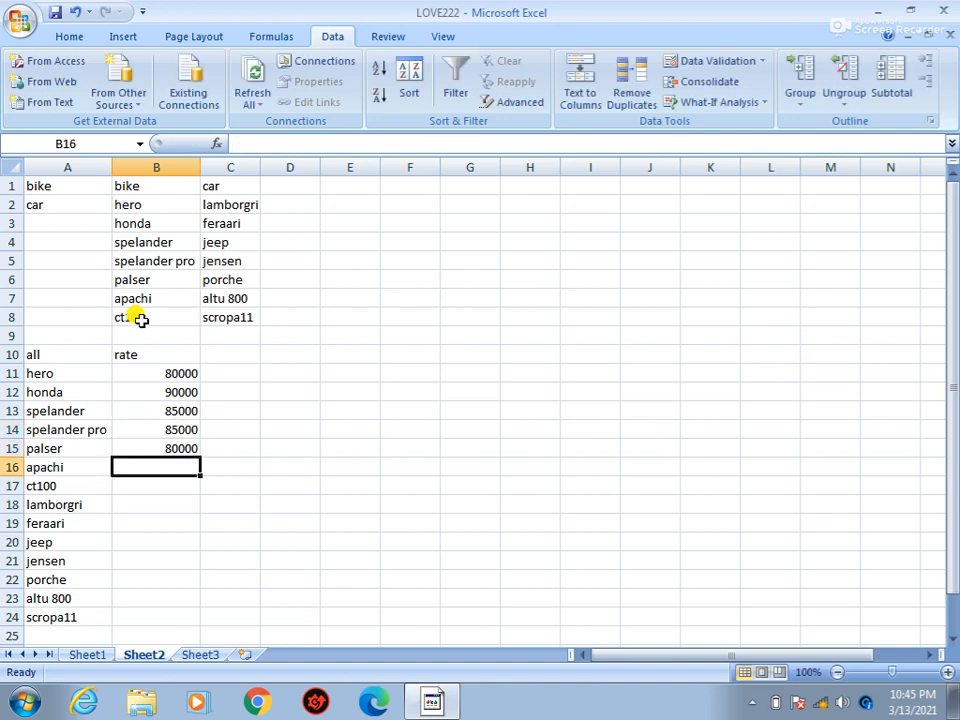
Enter the rates 75000 for apachi in B16 and 95000 for ct100 in B17
text(750)
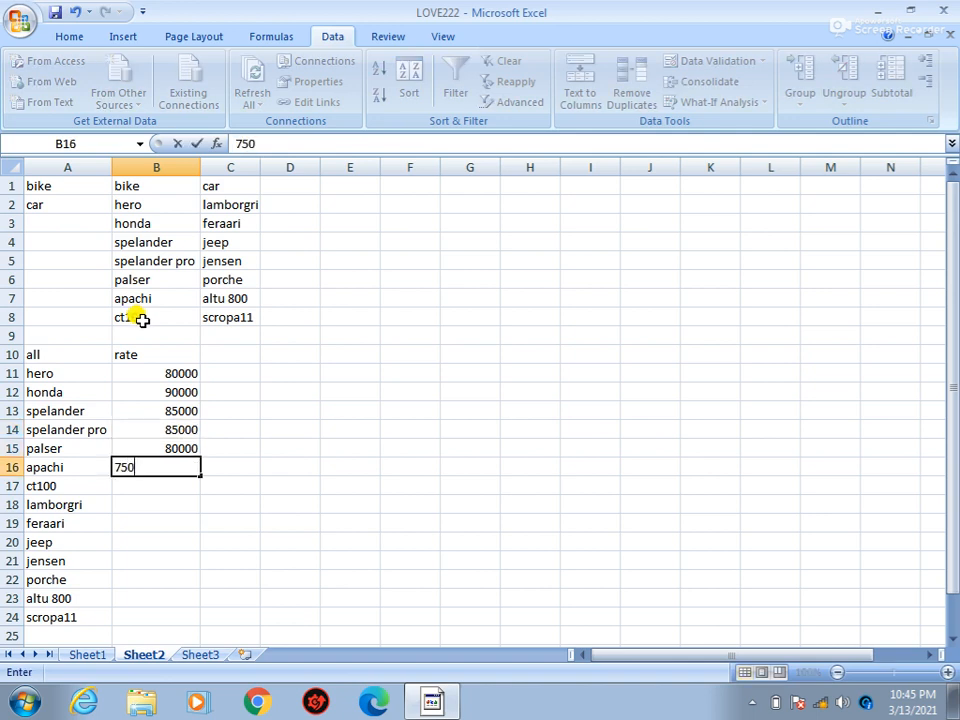
text(00)
key(Return)
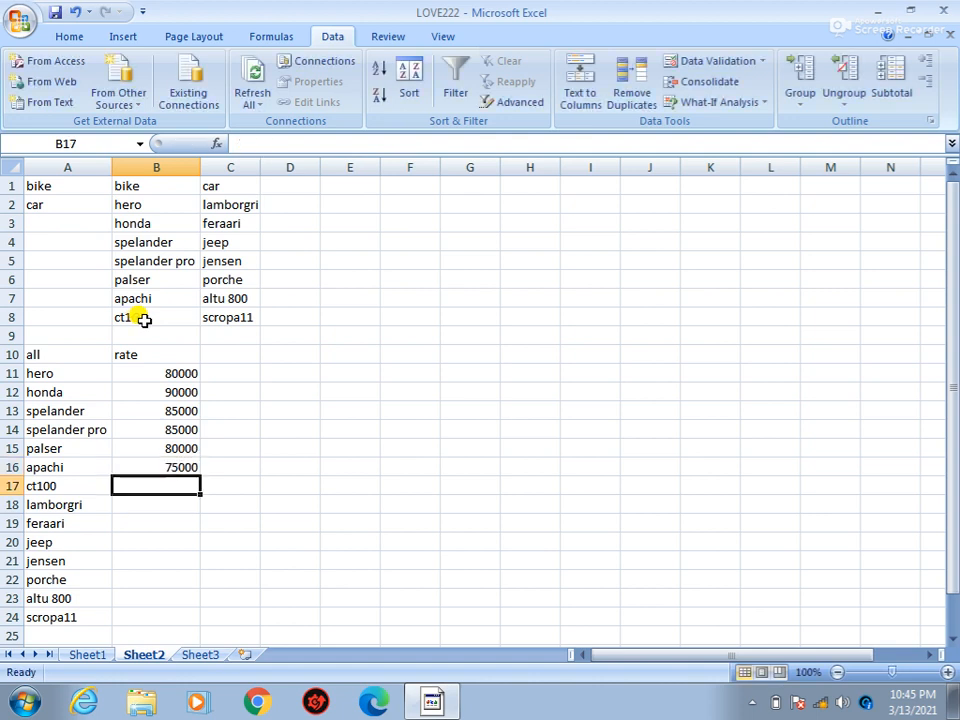
text(95000)
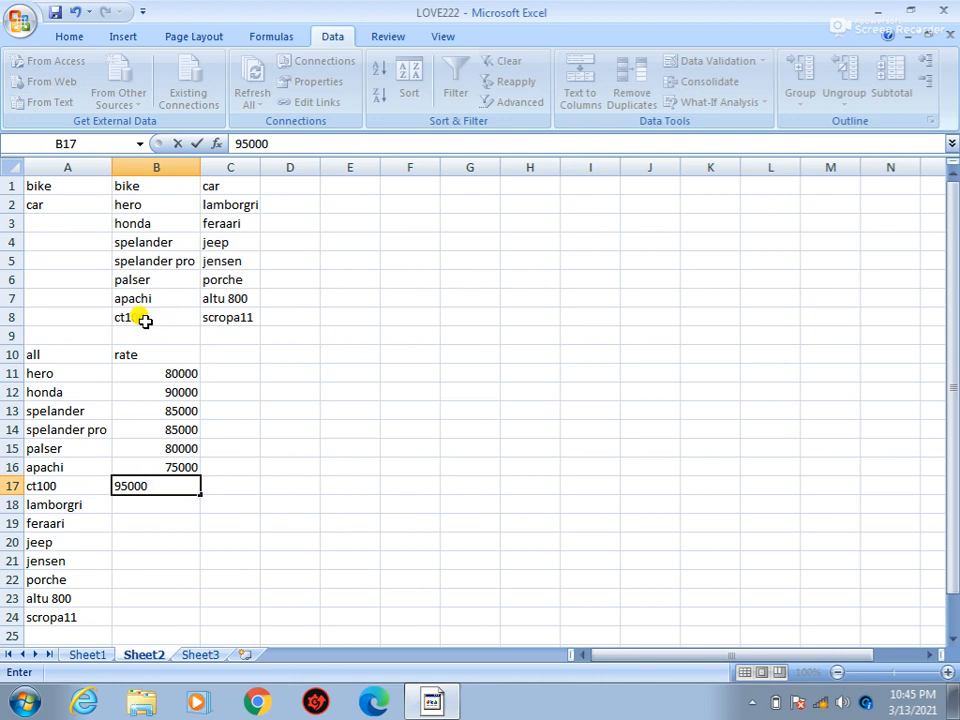
key(Return)
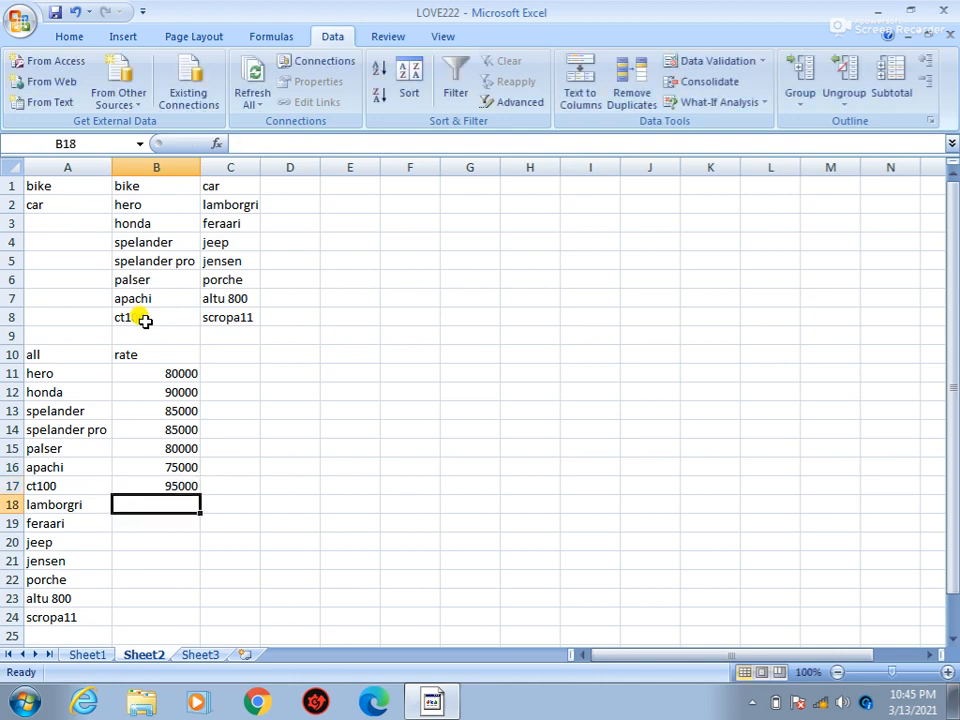
Enter the rates 200000 for lamborgri, 400000 for feraari and 450000 for jeep in B18 to B20
text(2000)
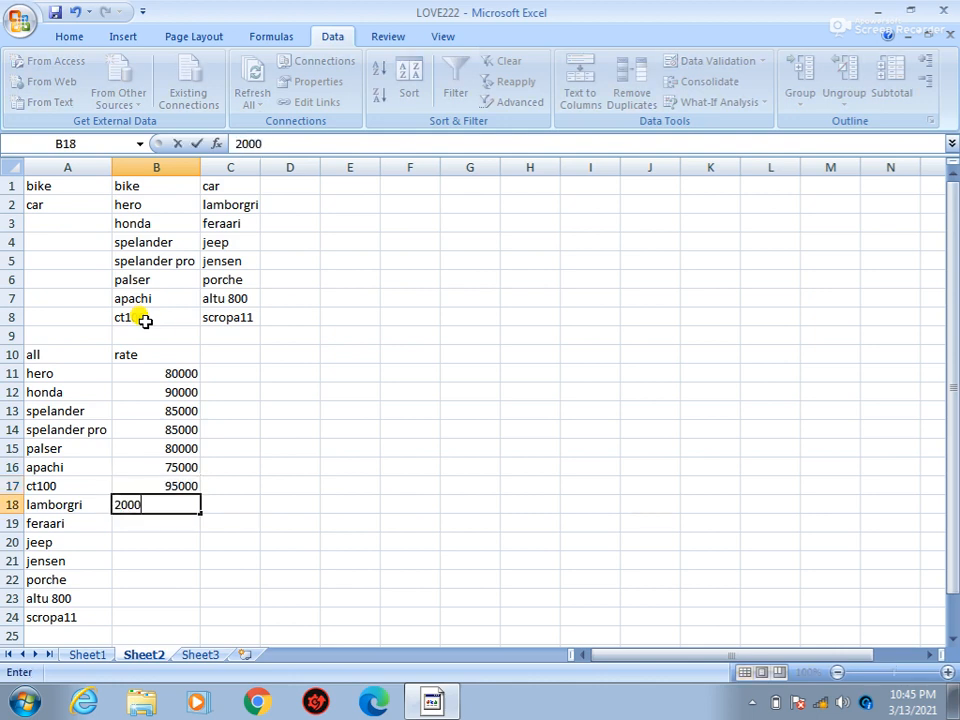
text(00)
key(Return)
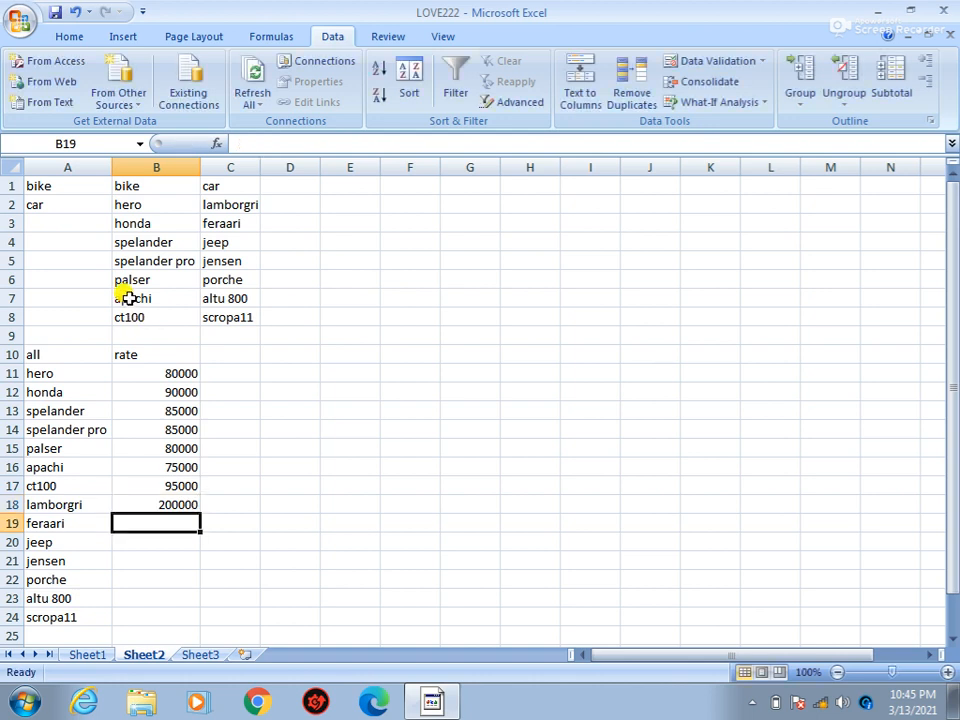
text(400000)
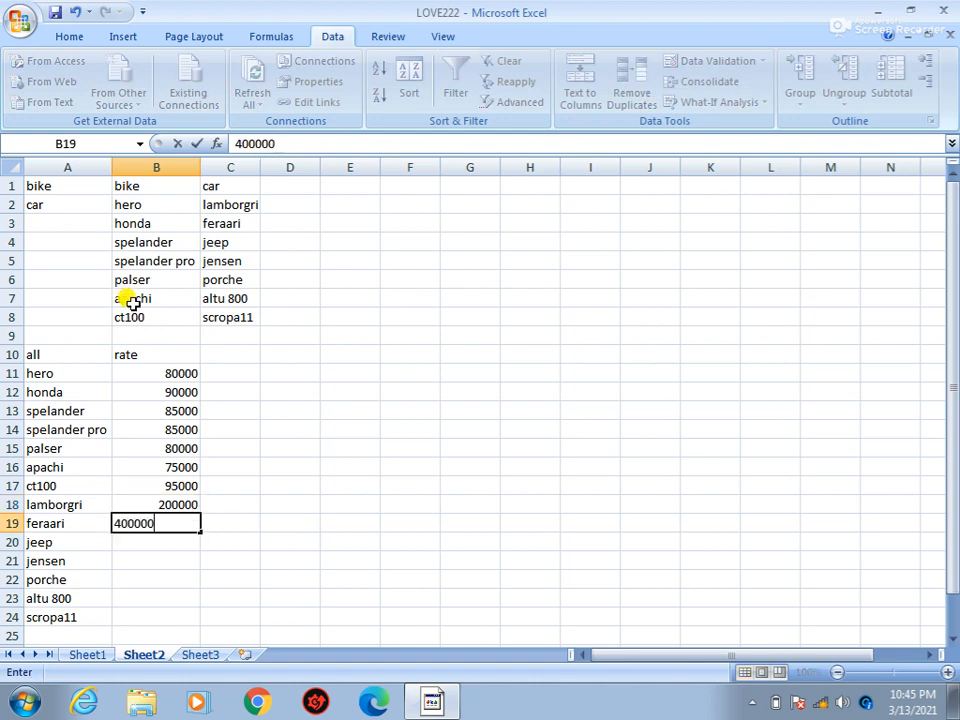
key(Return)
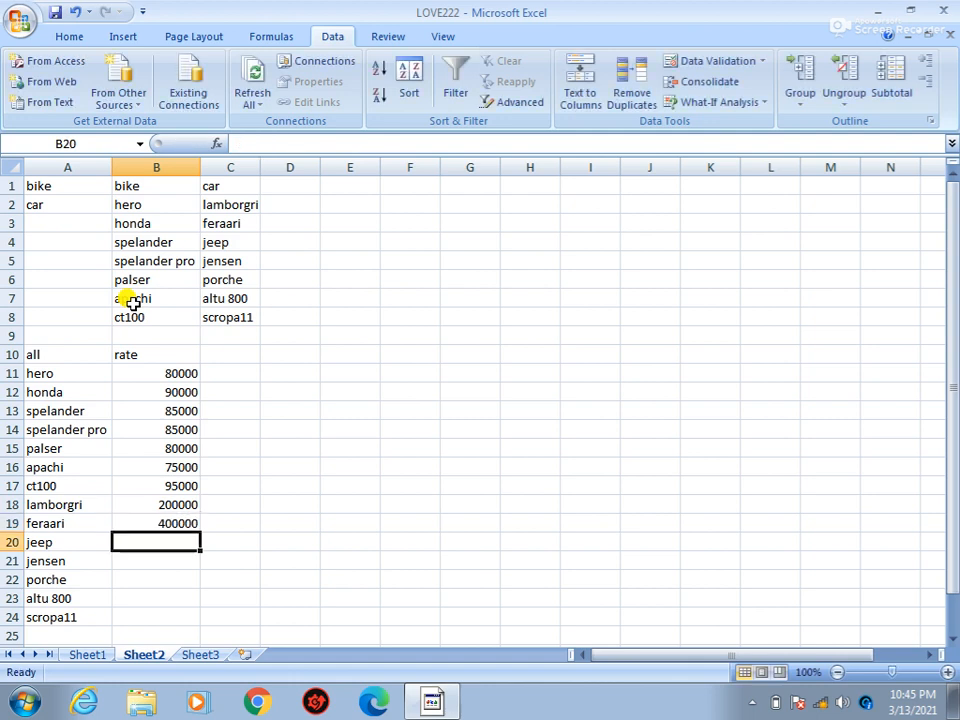
text(450000)
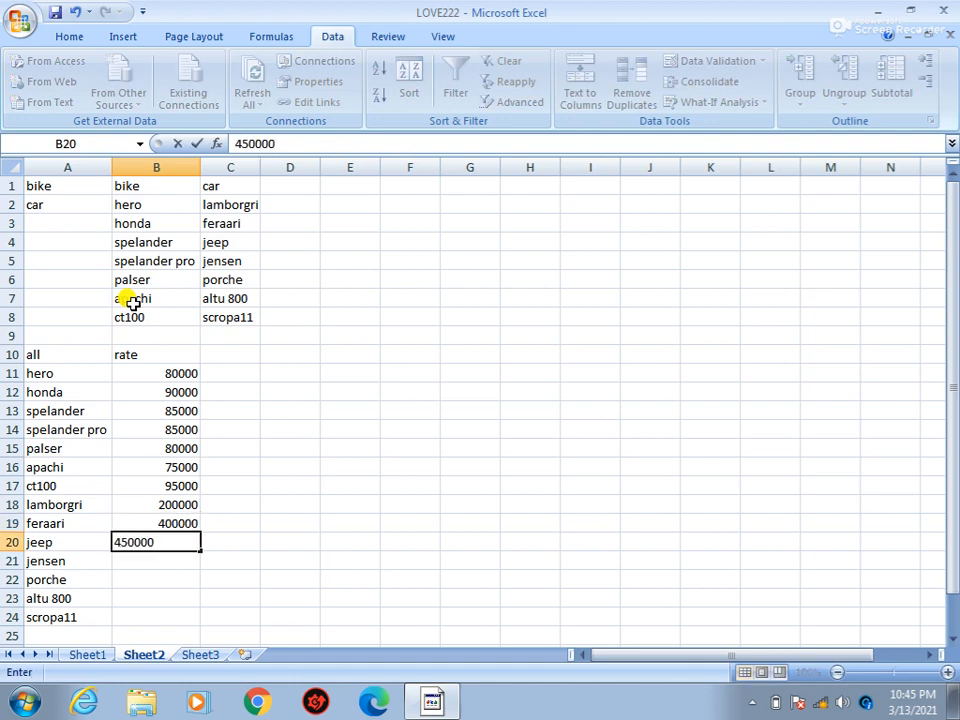
key(Return)
Enter the rates 630000 for jensen in B21 and 780000 for porche in B22
text(63)
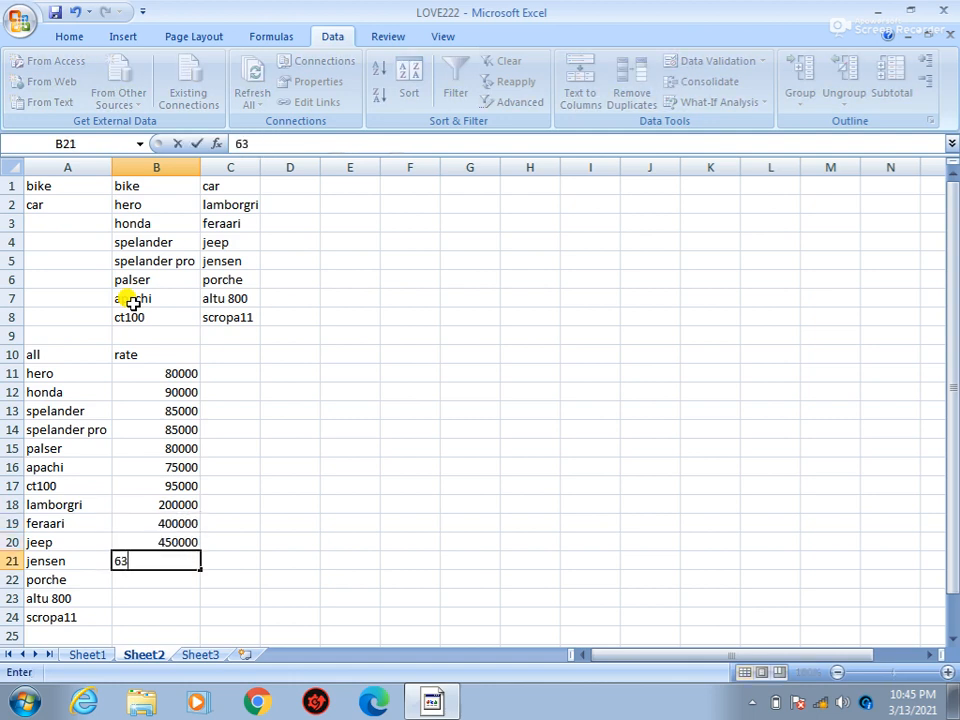
text(0000)
key(Return)
text(7)
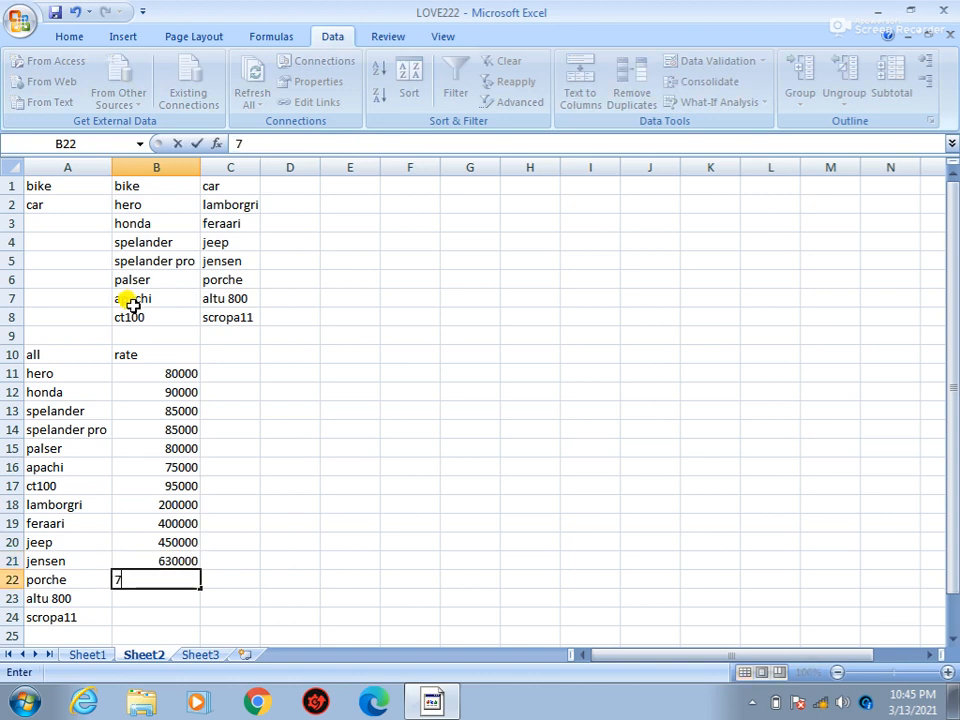
text(80000)
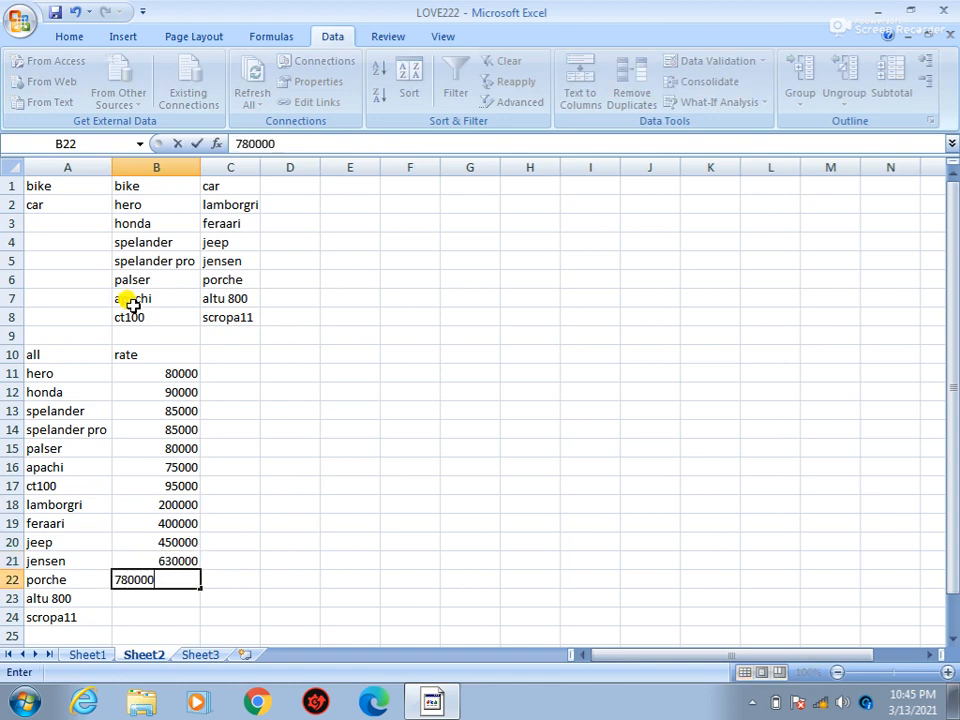
key(Return)
Enter the rates 450000 for altu 800 in B23 and 800000 for scropa11 in B24
text(450000)
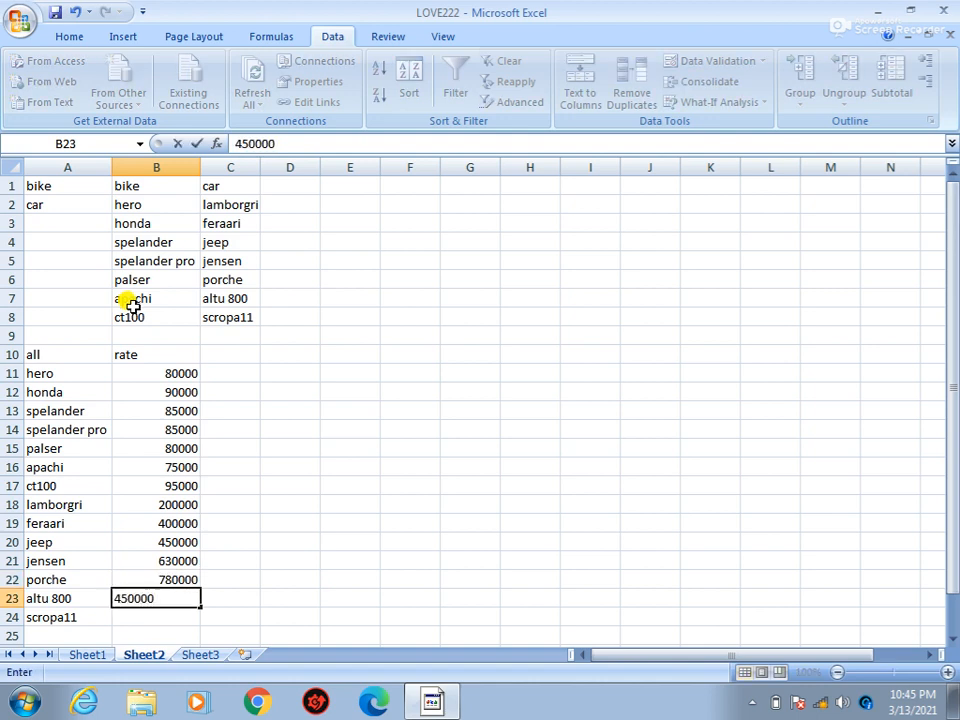
key(Return)
text(80000)
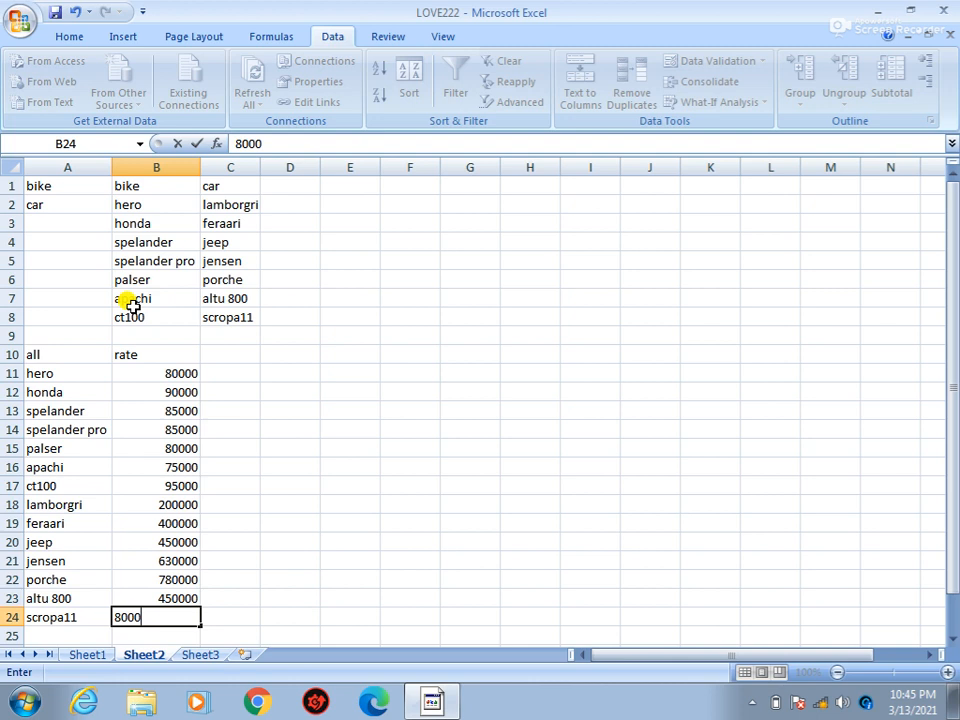
text(0)
key(Return)
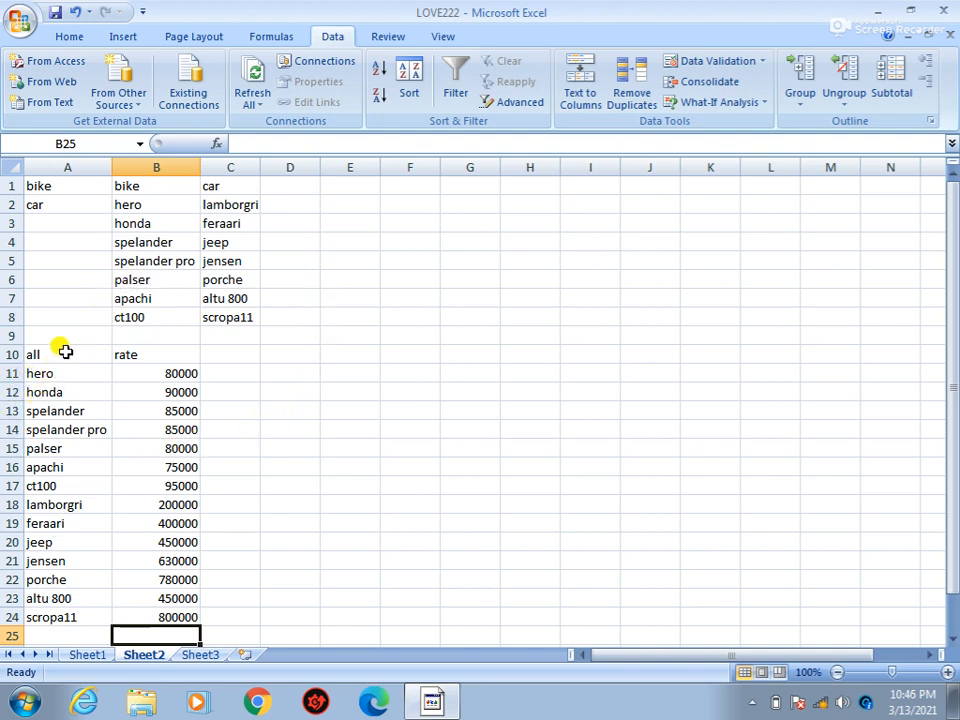
Add the title mis report in cell E2
click(359, 220)
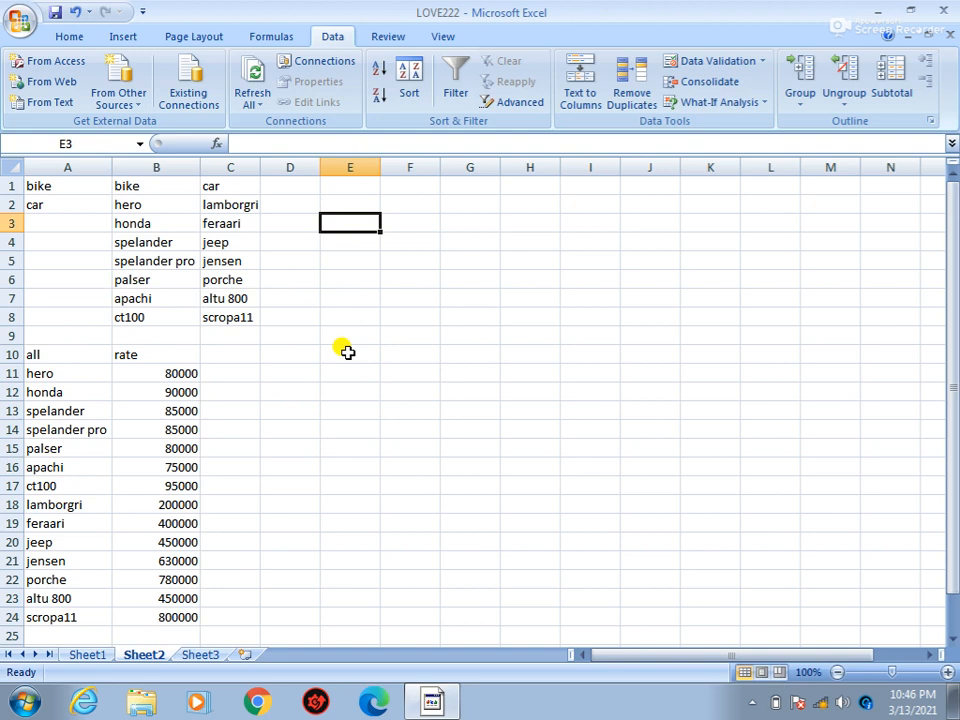
click(366, 205)
text(m)
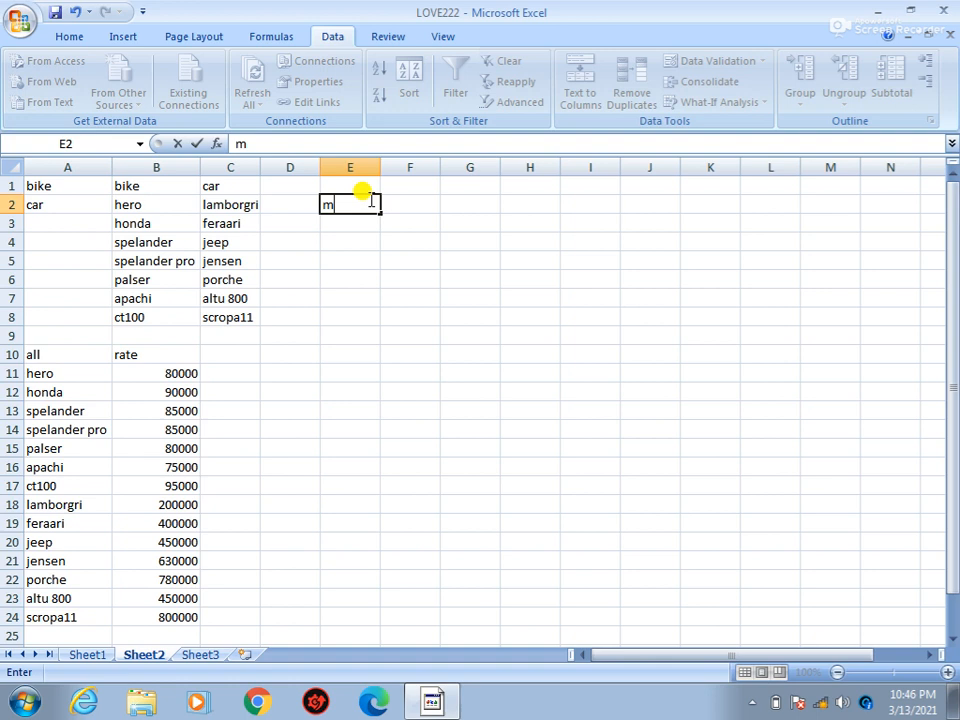
text(is report)
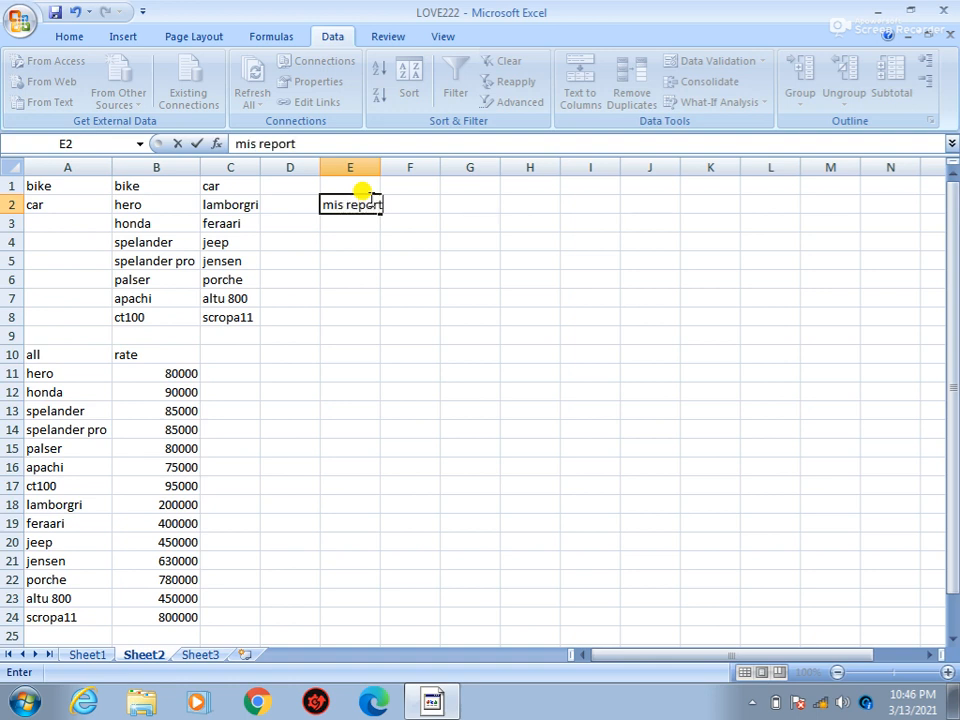
key(Return)
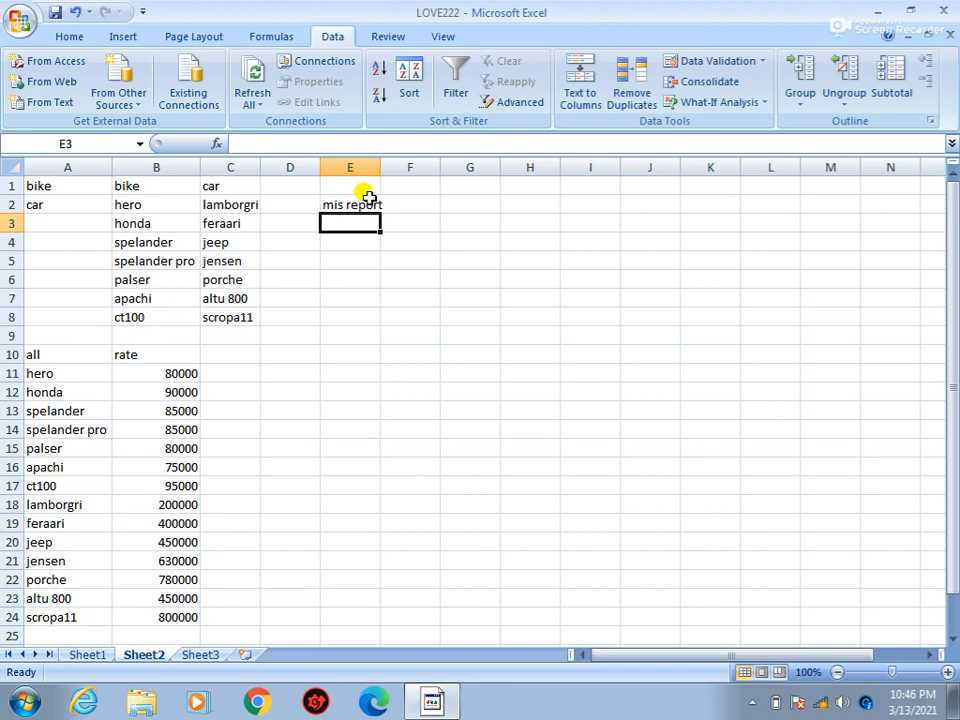
Add the column headings catergary in E3 and itms list in F3 below the mis report title
text(cat)
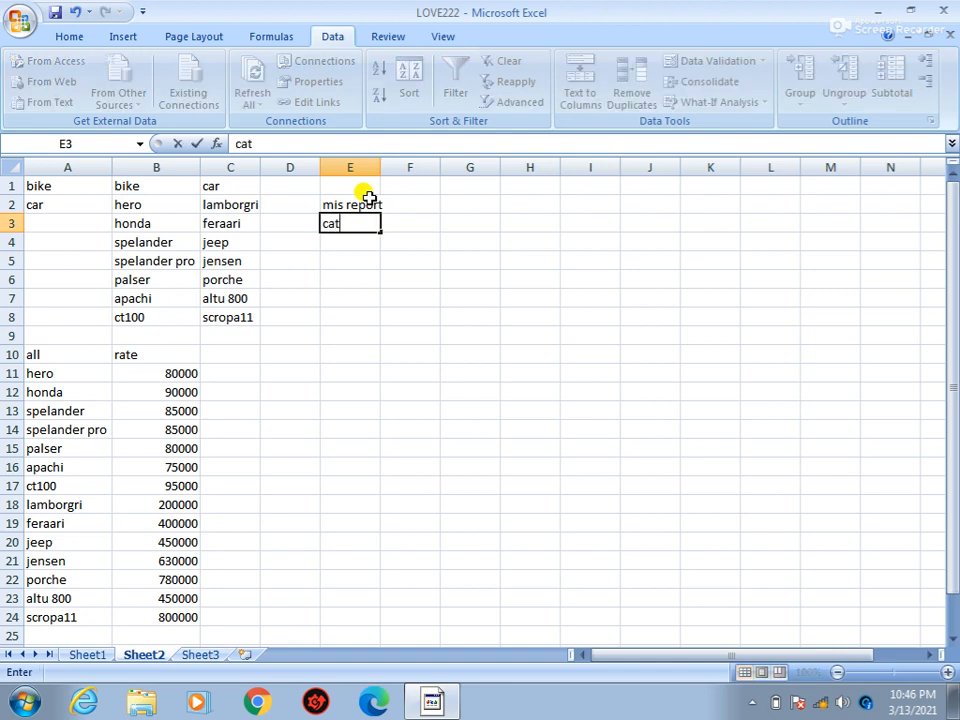
text(ergary)
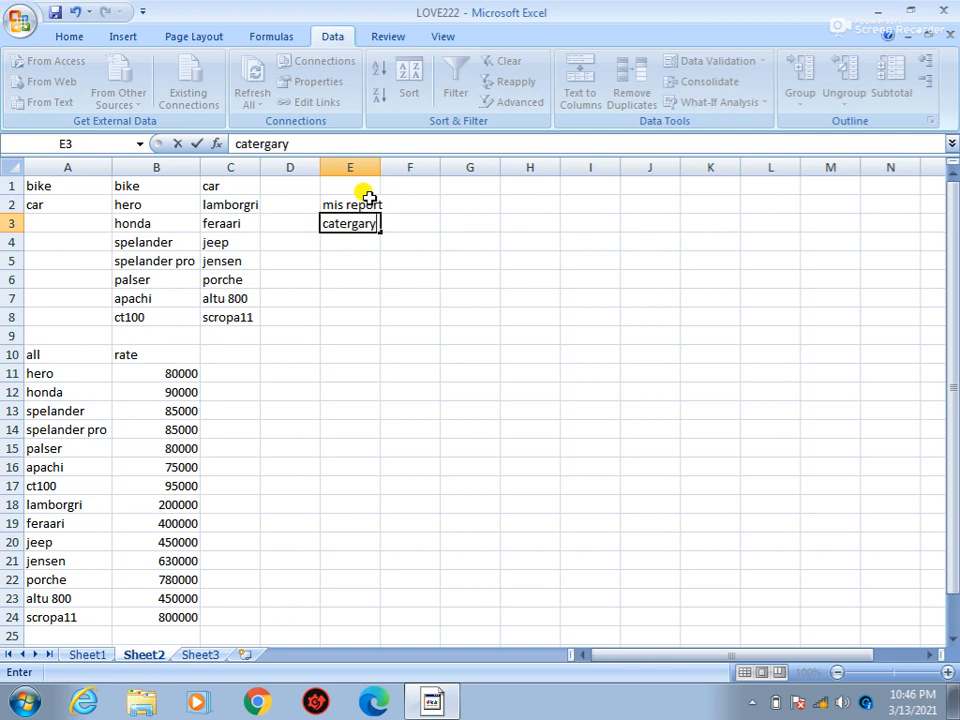
key(Tab)
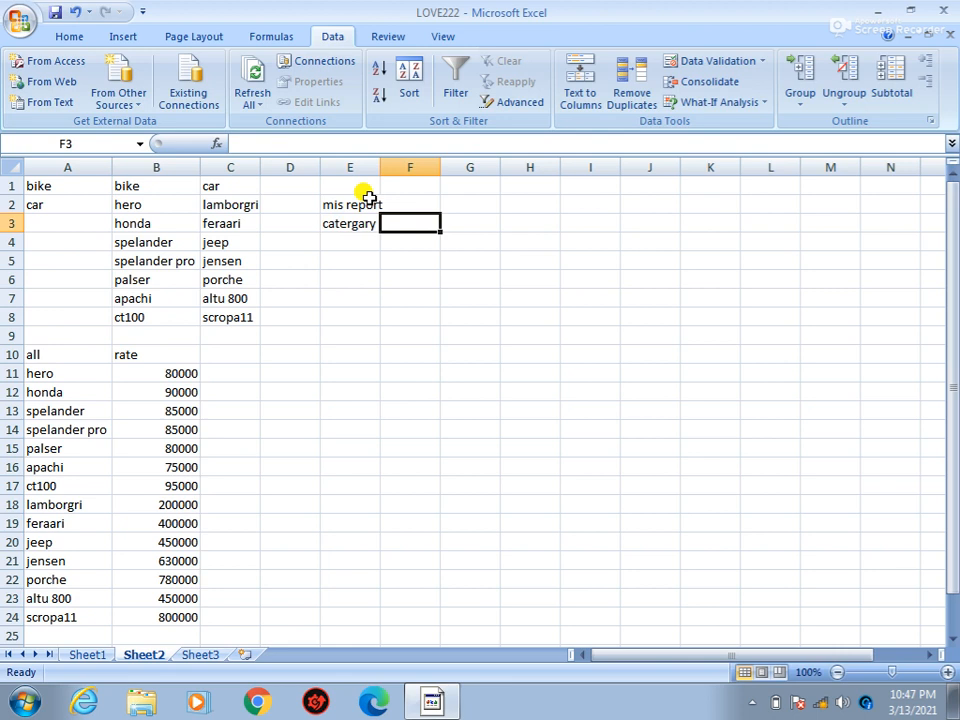
text(itms)
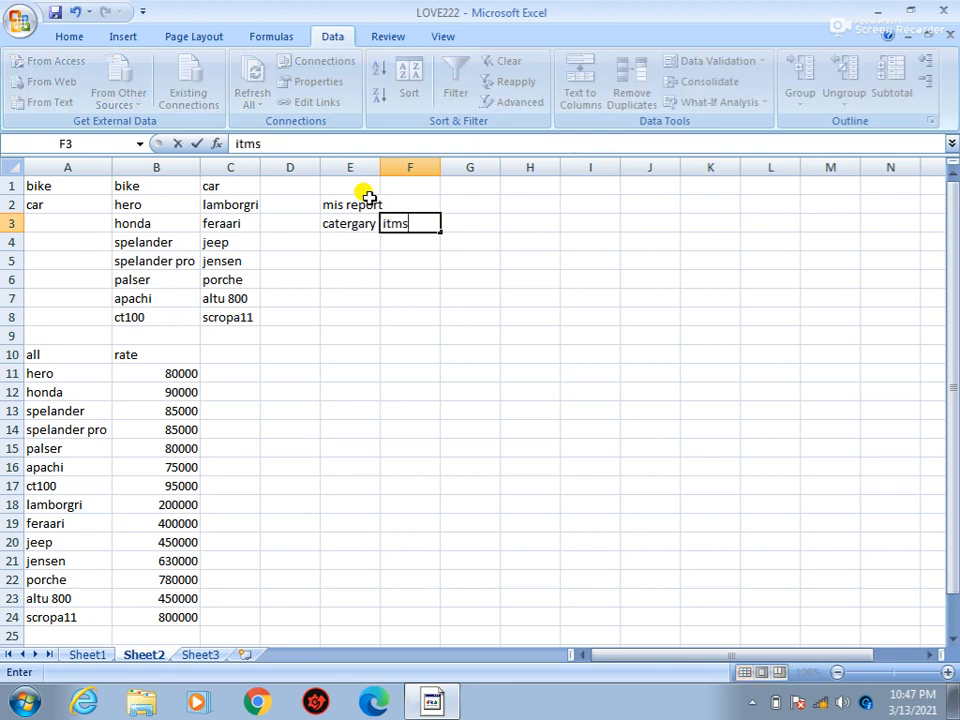
text( list)
key(Return)
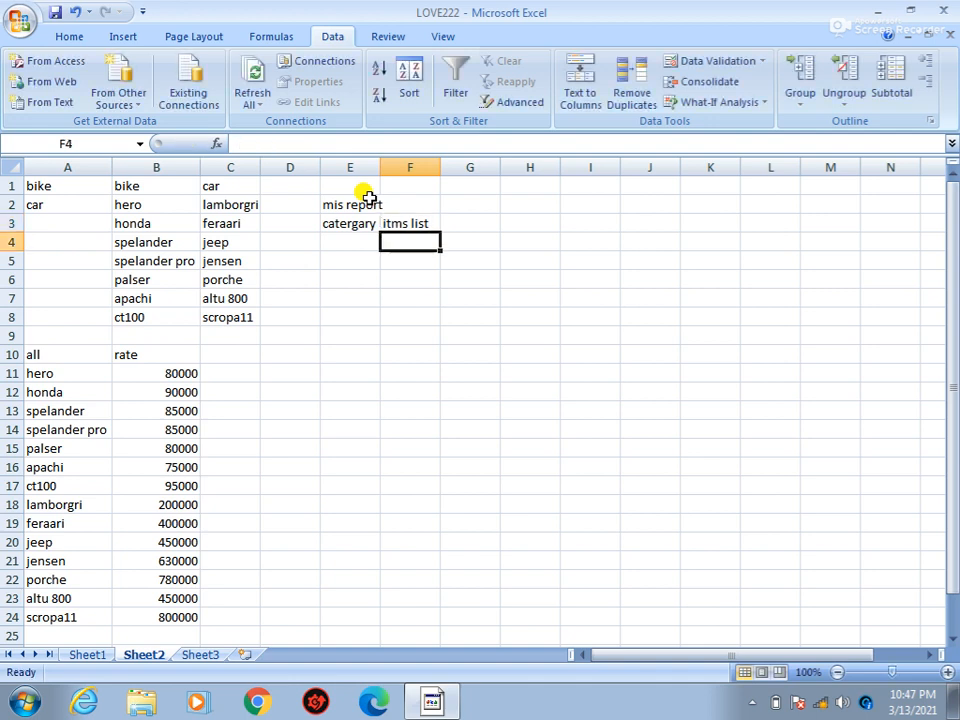
Apply List data validation to E4 with the bike and car cells =$A$1:$A$2 as its source
key(Left)
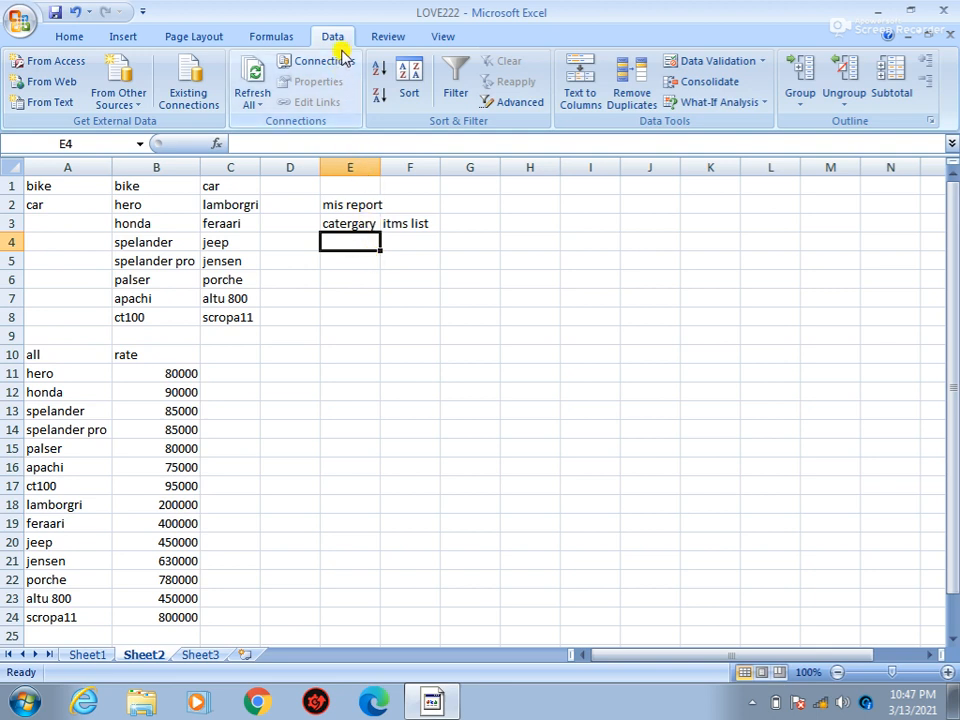
click(750, 66)
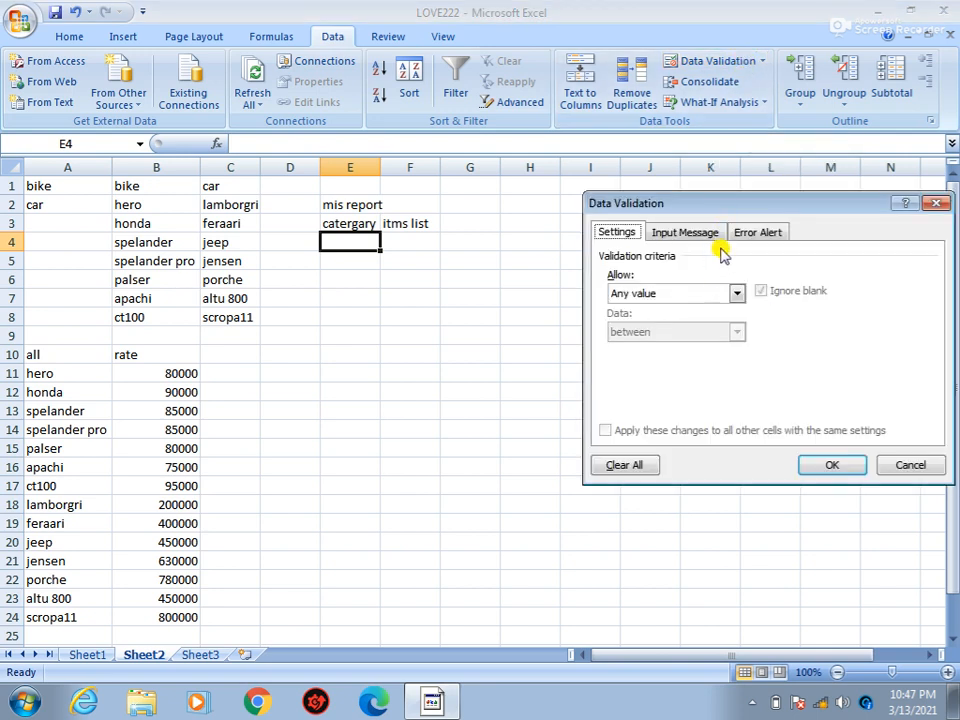
click(737, 294)
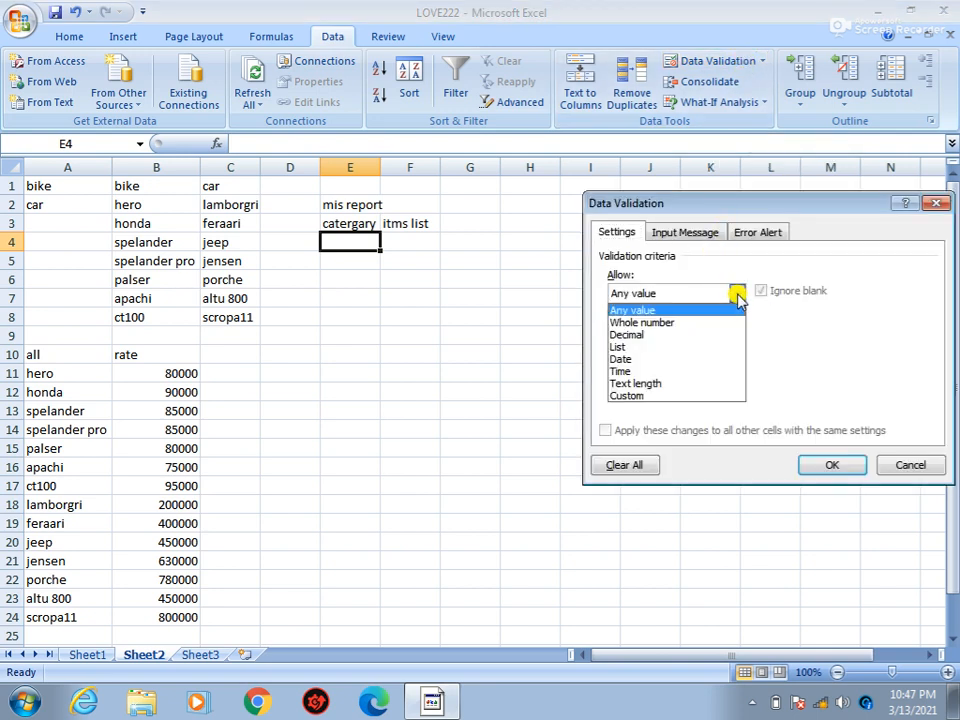
click(677, 350)
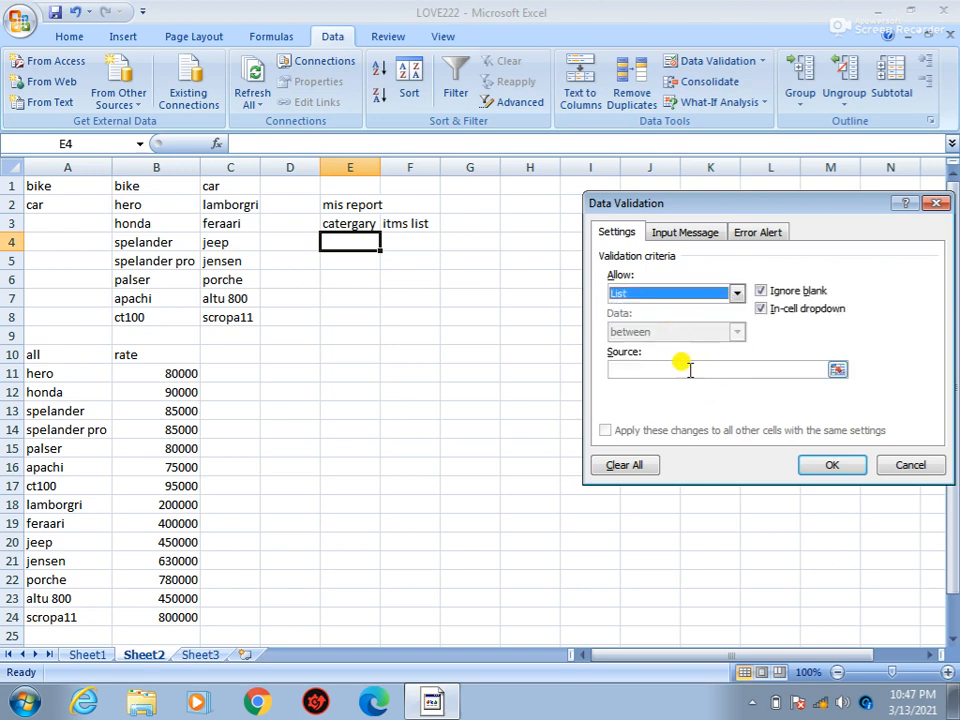
click(686, 367)
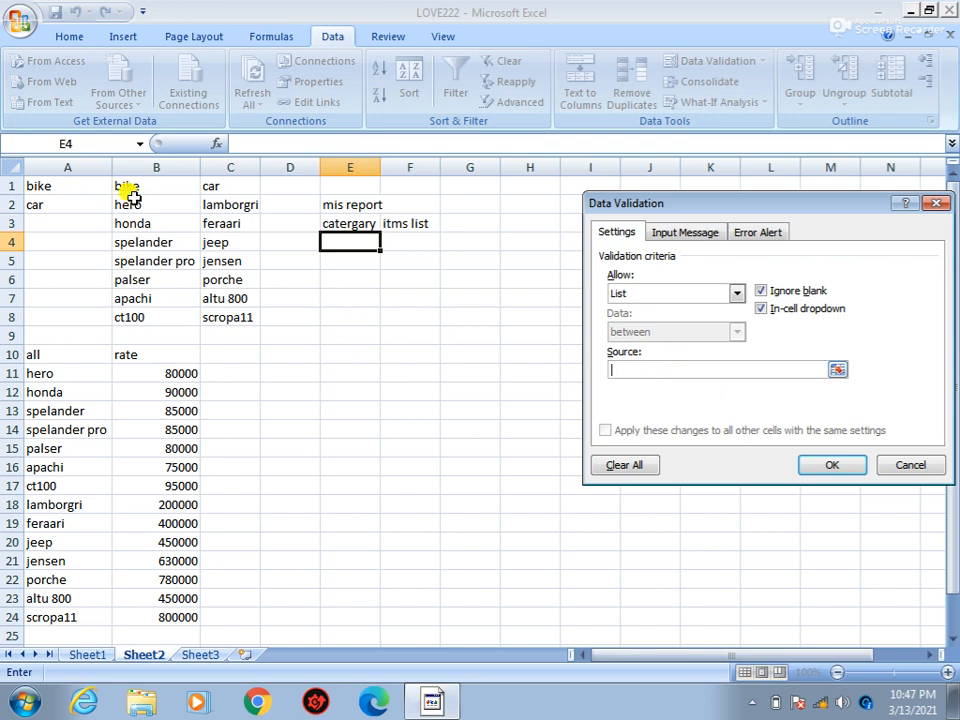
click(71, 188)
drag(72, 192, 75, 197)
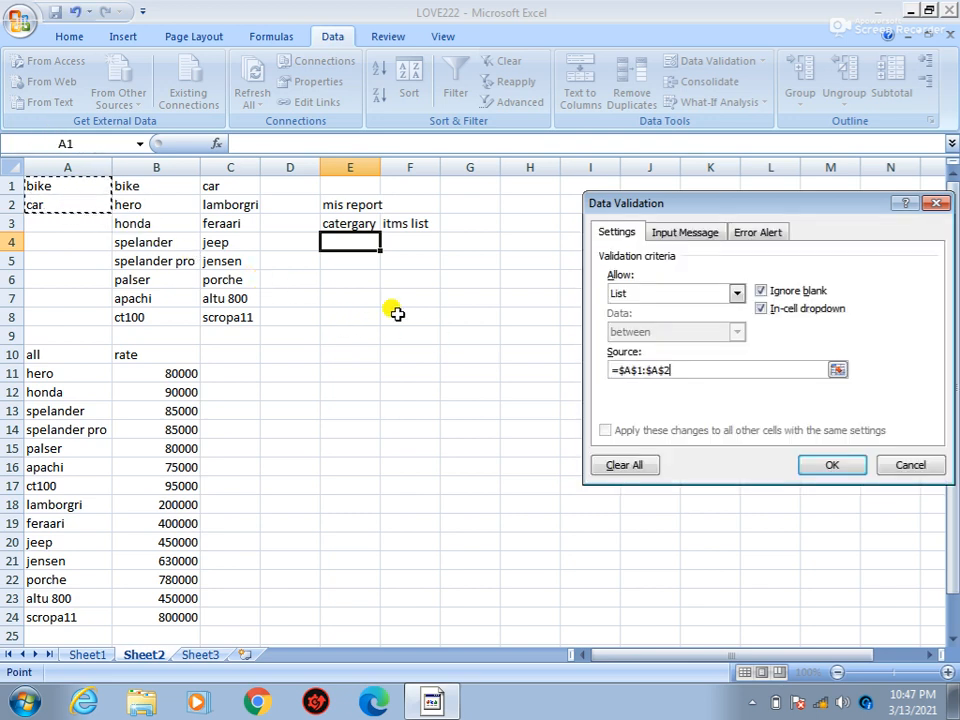
click(826, 465)
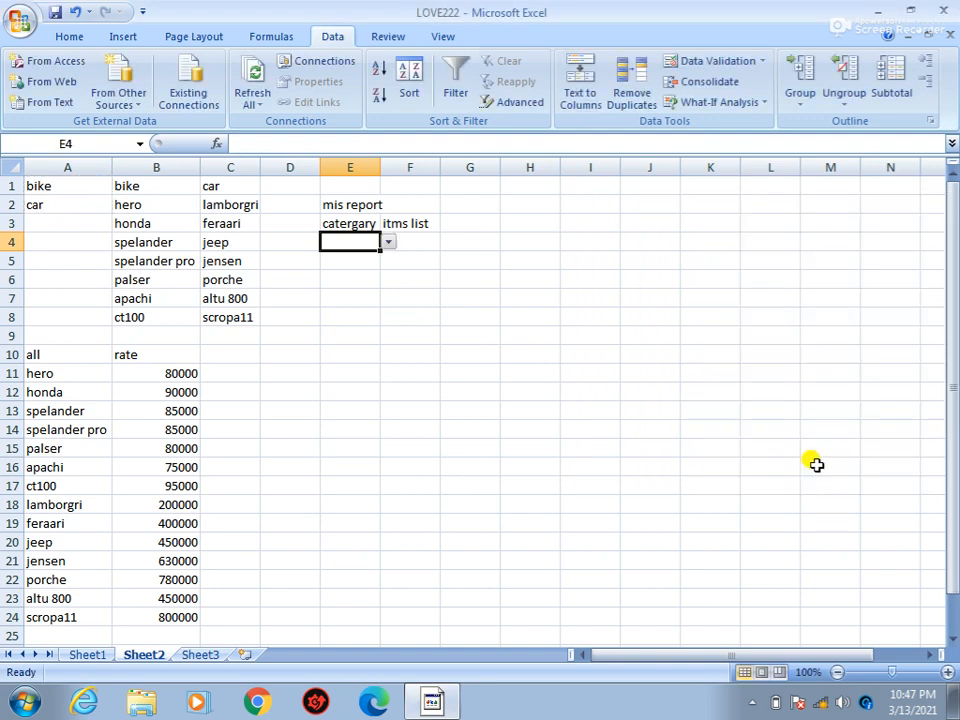
Try the E4 category list by choosing car, and set the category to bike
click(388, 242)
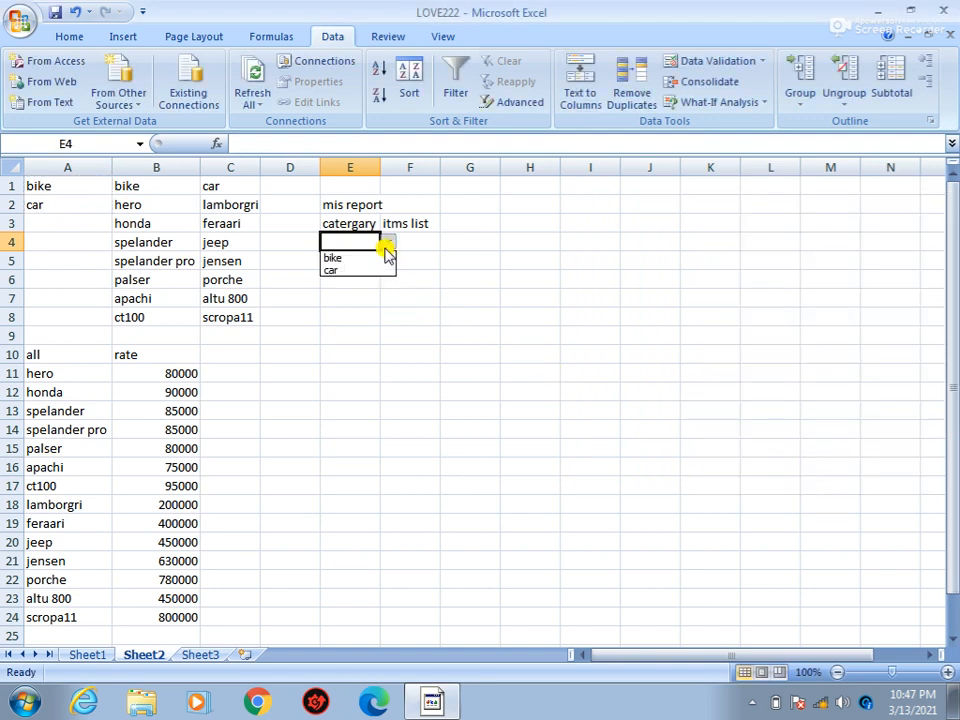
click(381, 272)
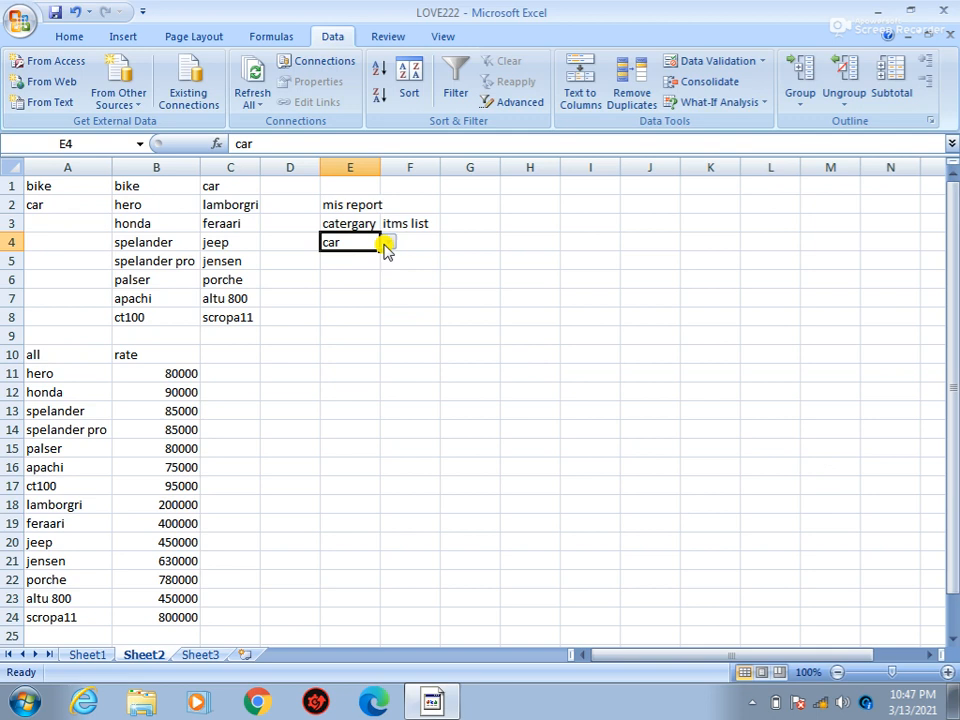
click(388, 242)
click(386, 260)
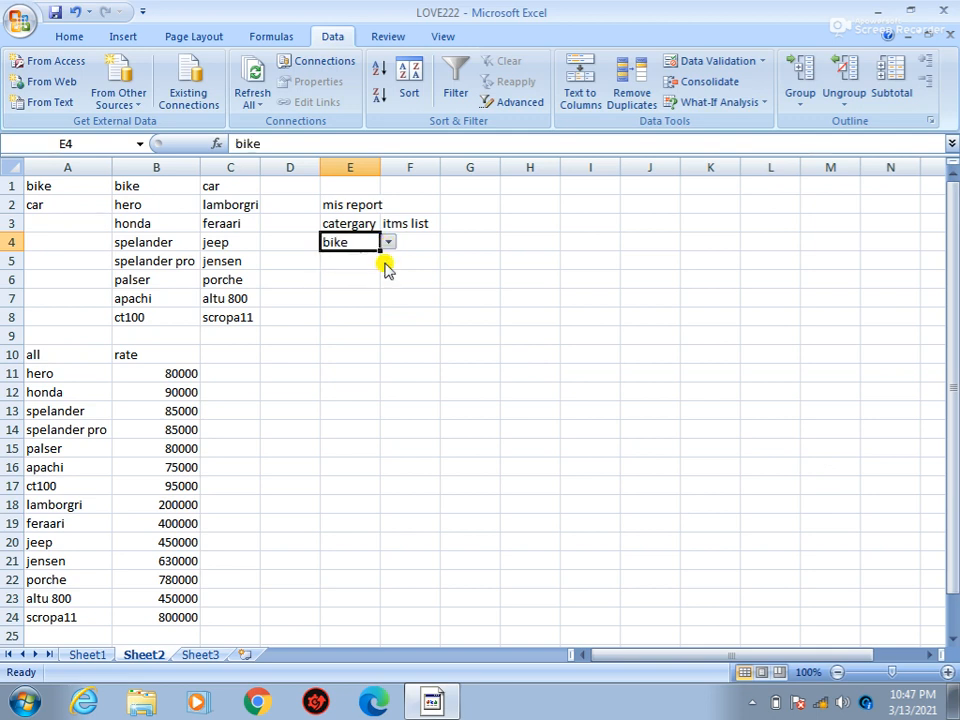
click(416, 247)
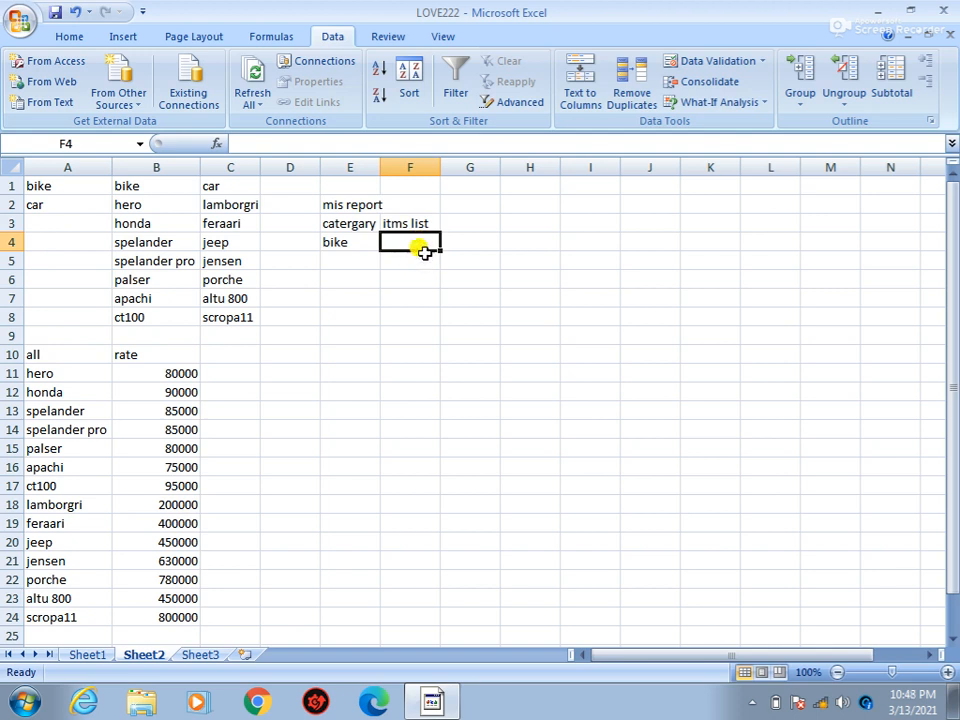
Apply List data validation to F4 with =indirect($E$4) as its source, accepting the source despite the warning
click(761, 62)
click(750, 84)
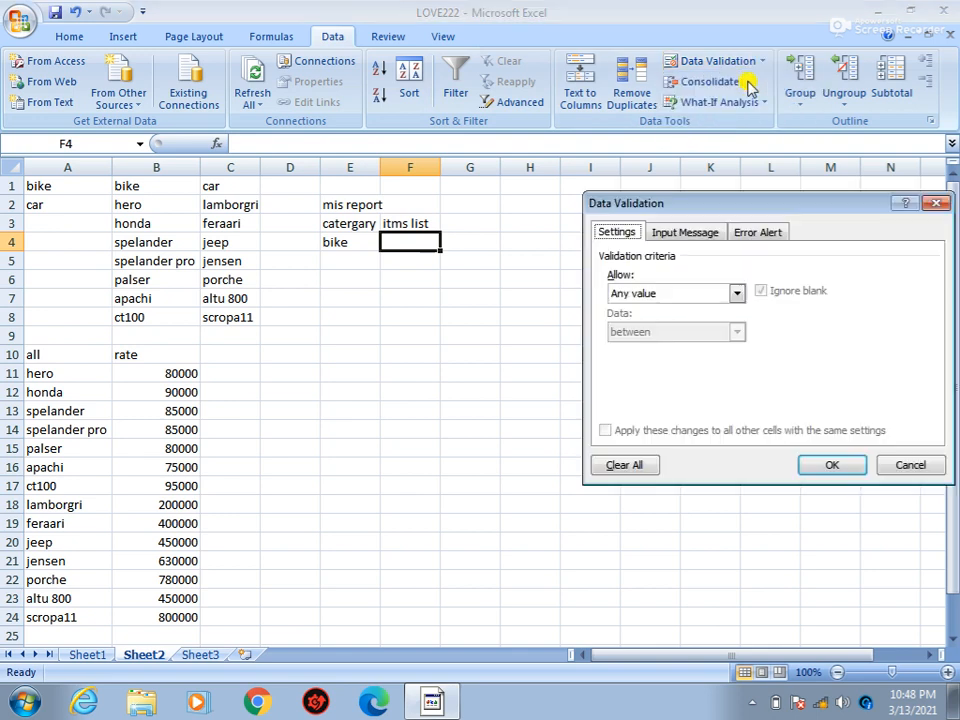
click(735, 293)
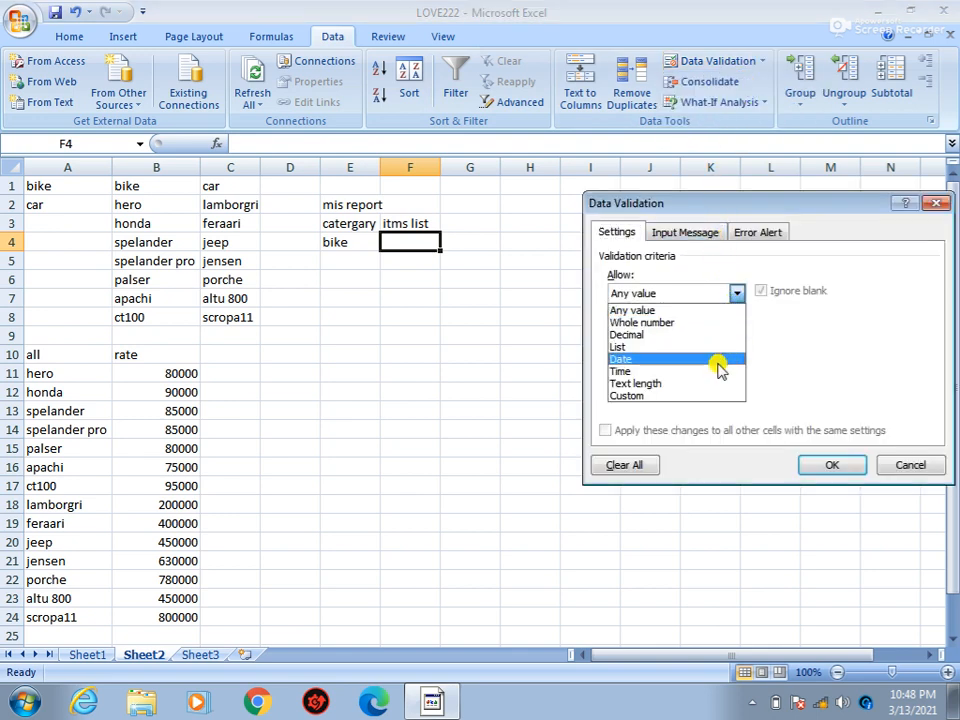
click(714, 348)
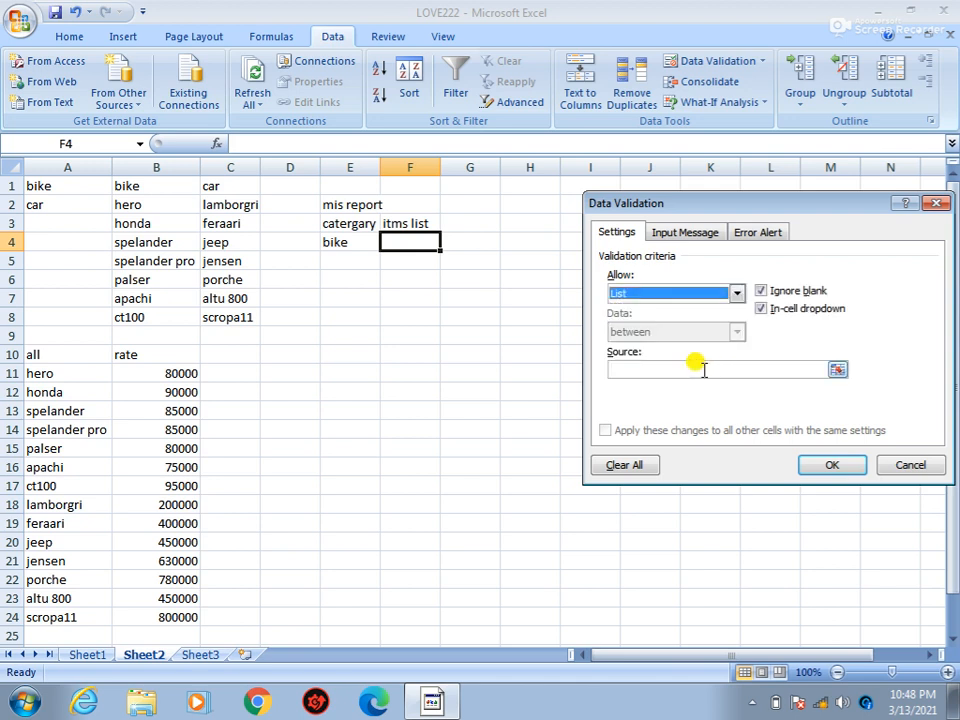
click(703, 369)
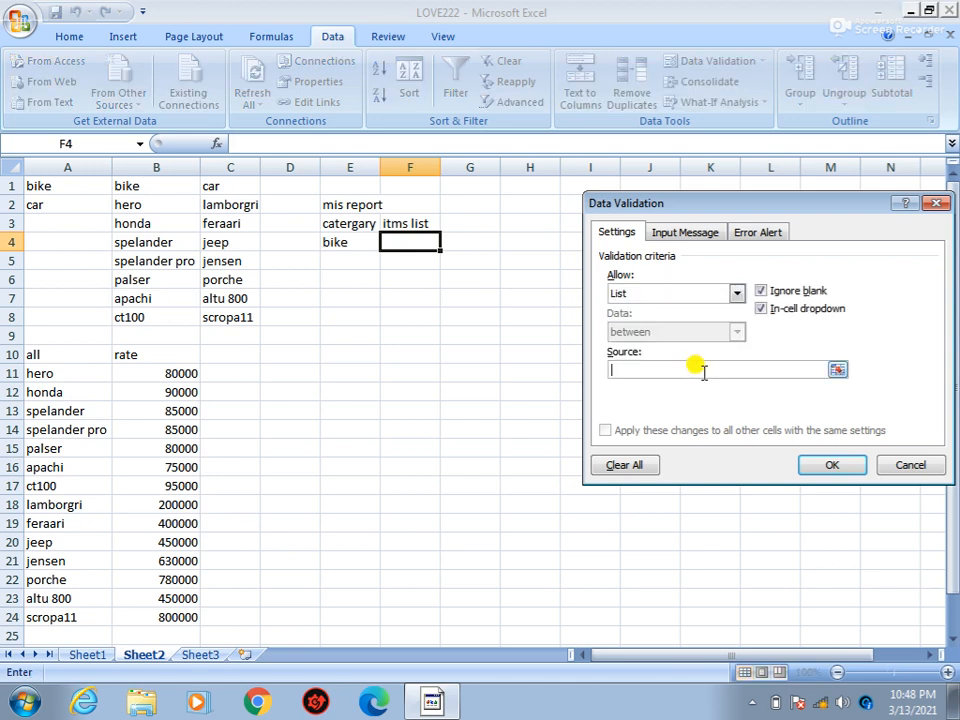
text(=indirect()
click(347, 243)
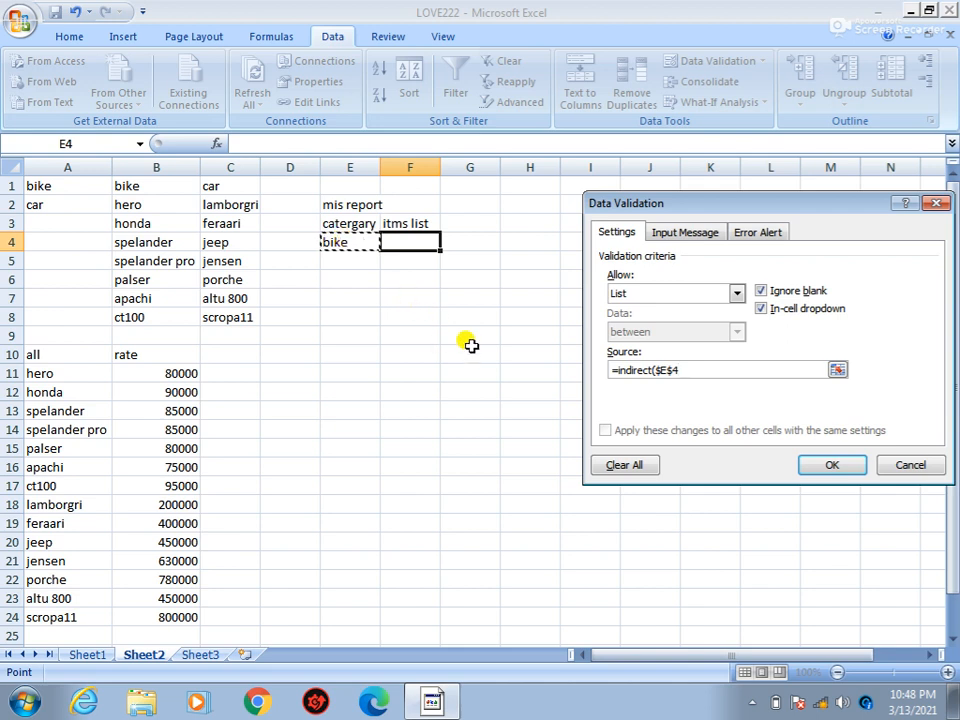
text())
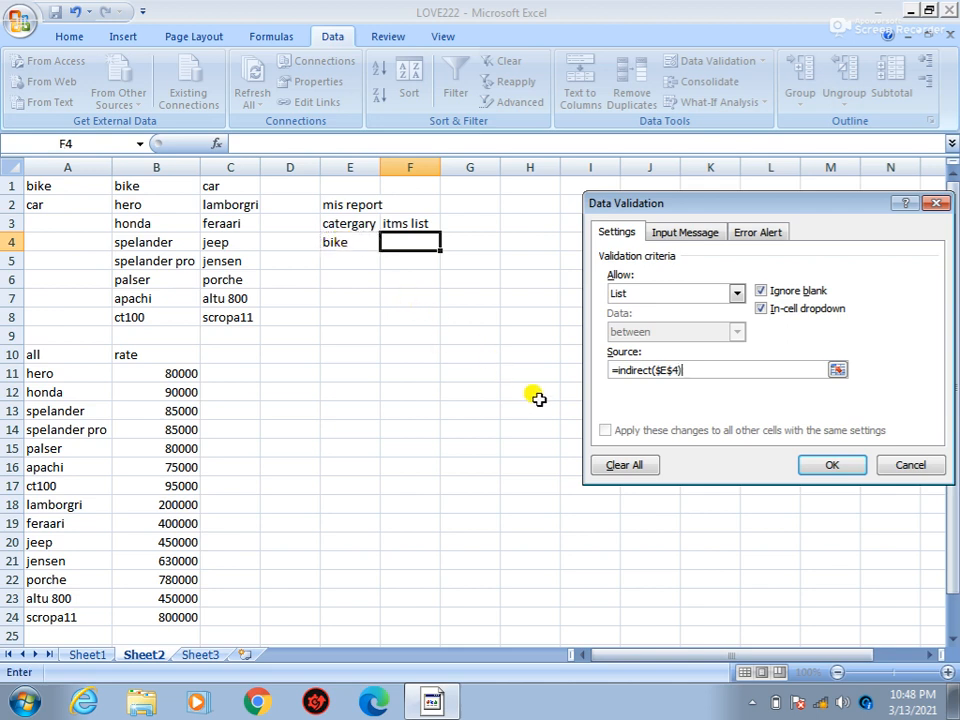
key(Return)
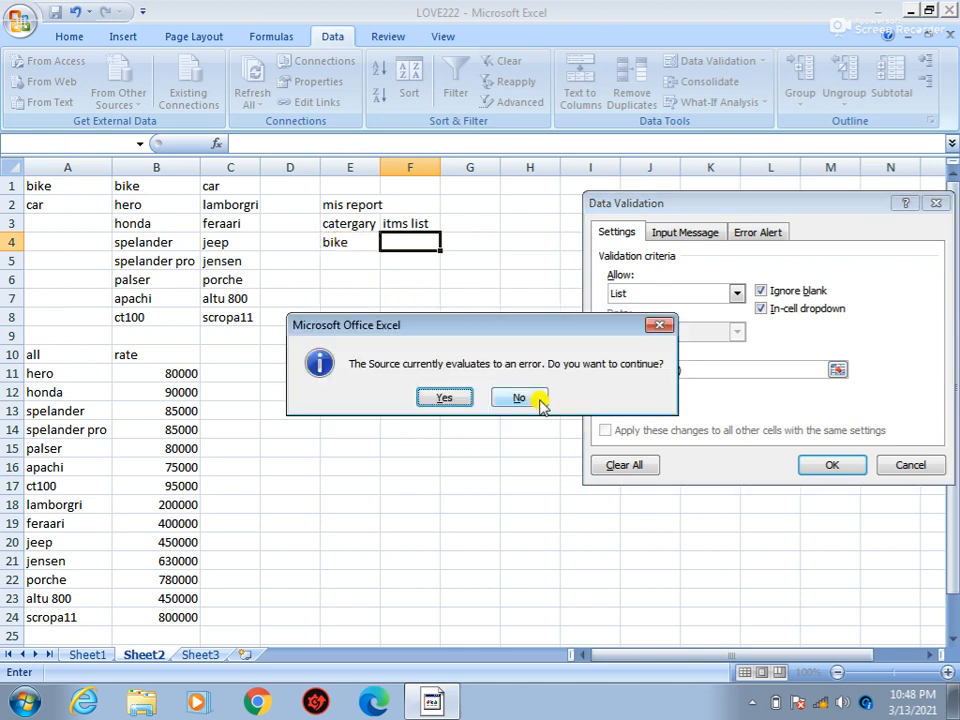
click(449, 398)
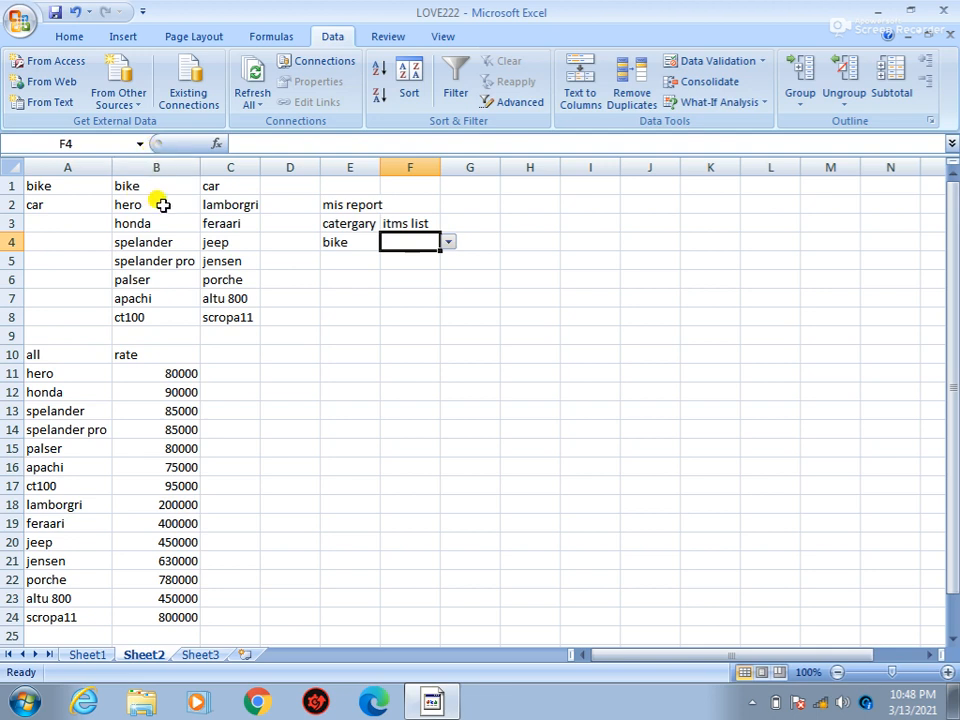
Create named ranges from the top row for the bike list B1:B8 and the car list C1:C8
drag(161, 189, 170, 312)
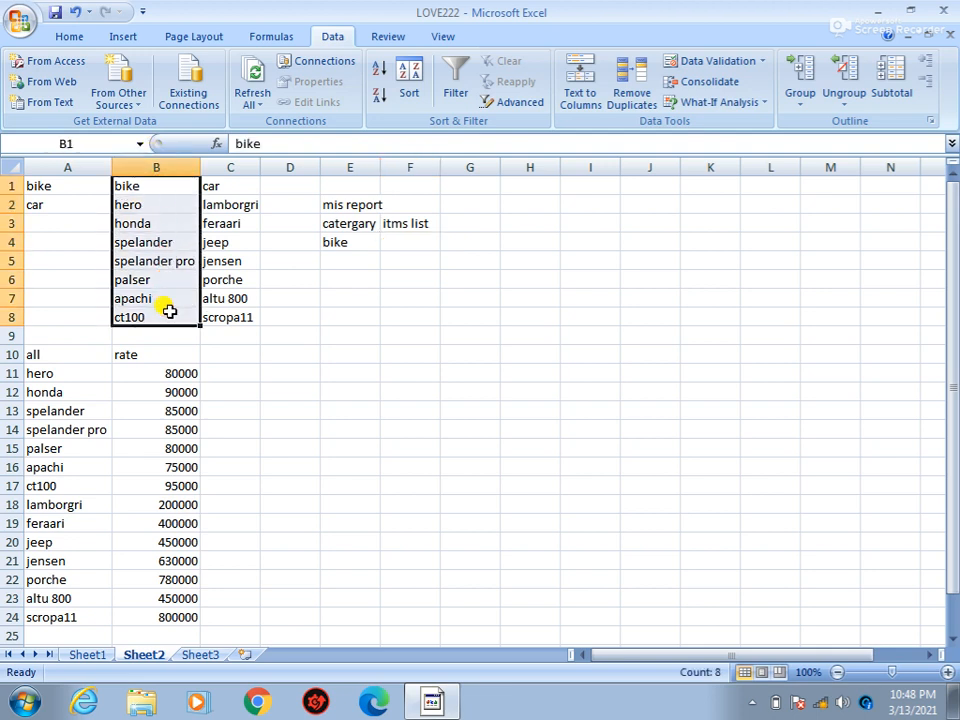
key(ctrl+shift+F3)
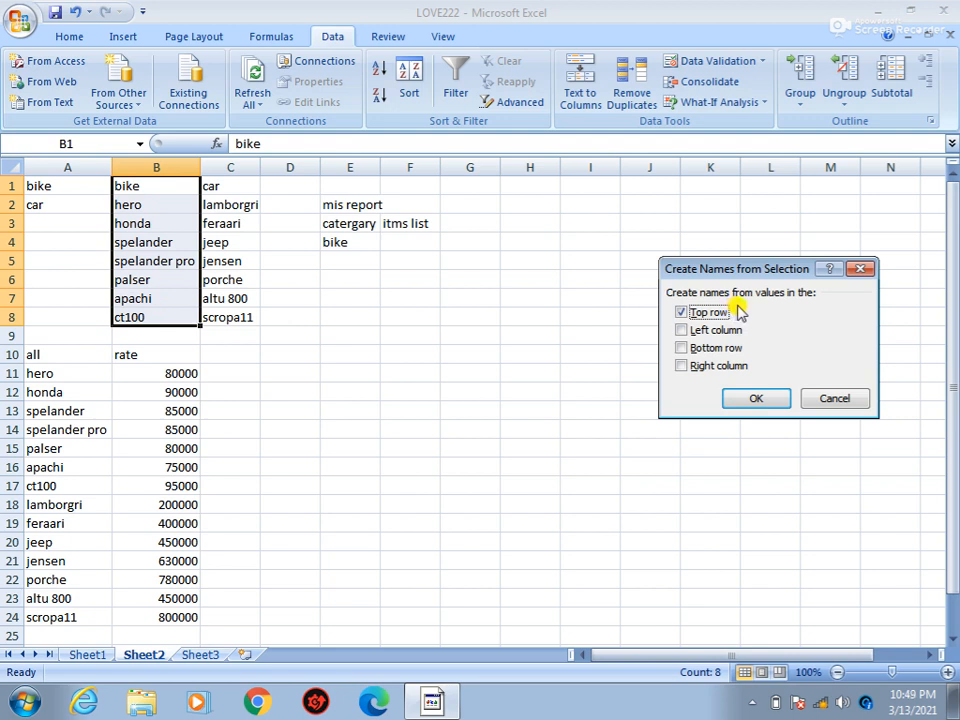
click(754, 400)
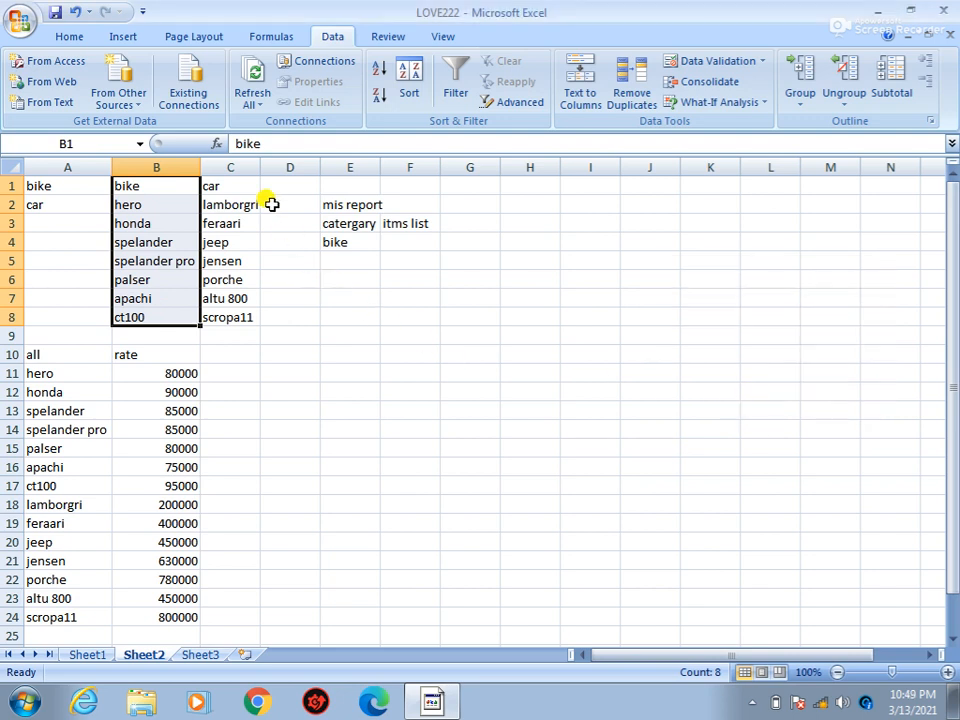
drag(240, 190, 235, 314)
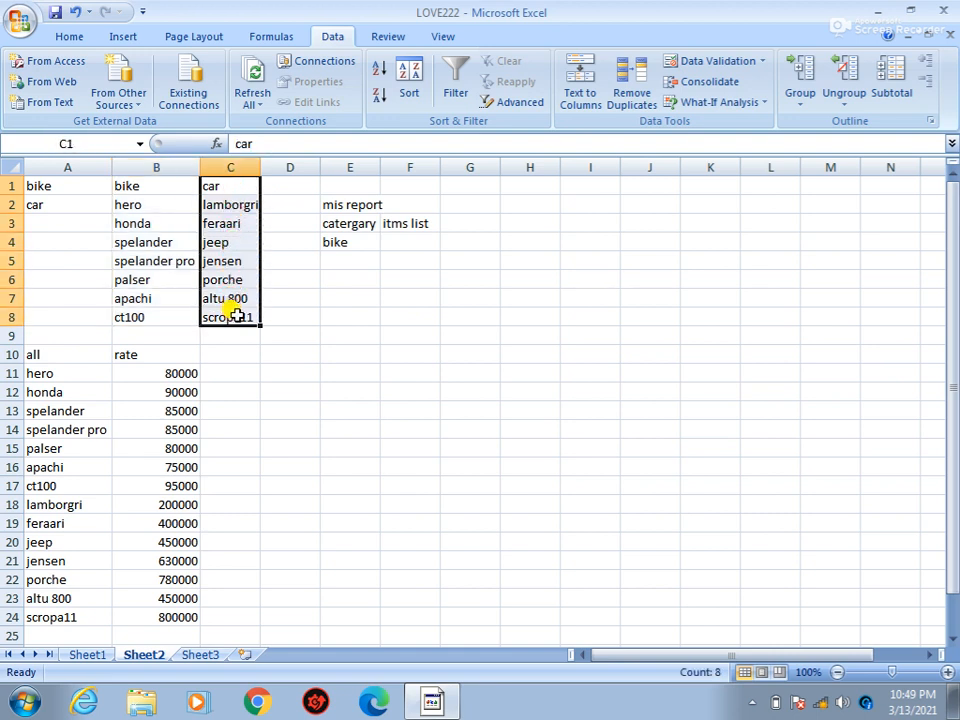
key(ctrl+shift+F3)
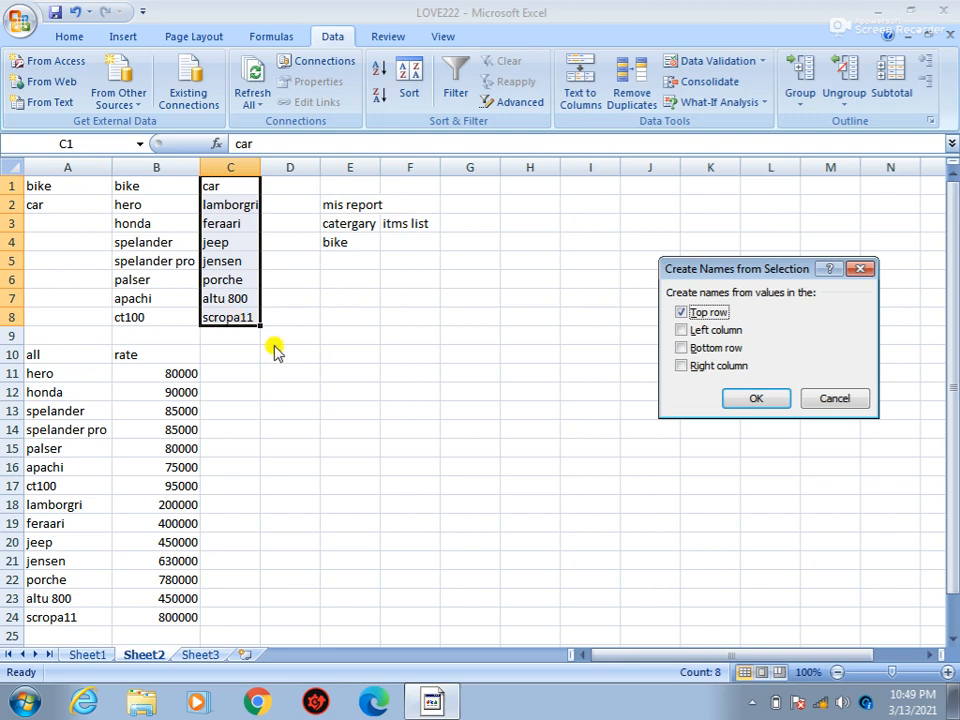
click(760, 404)
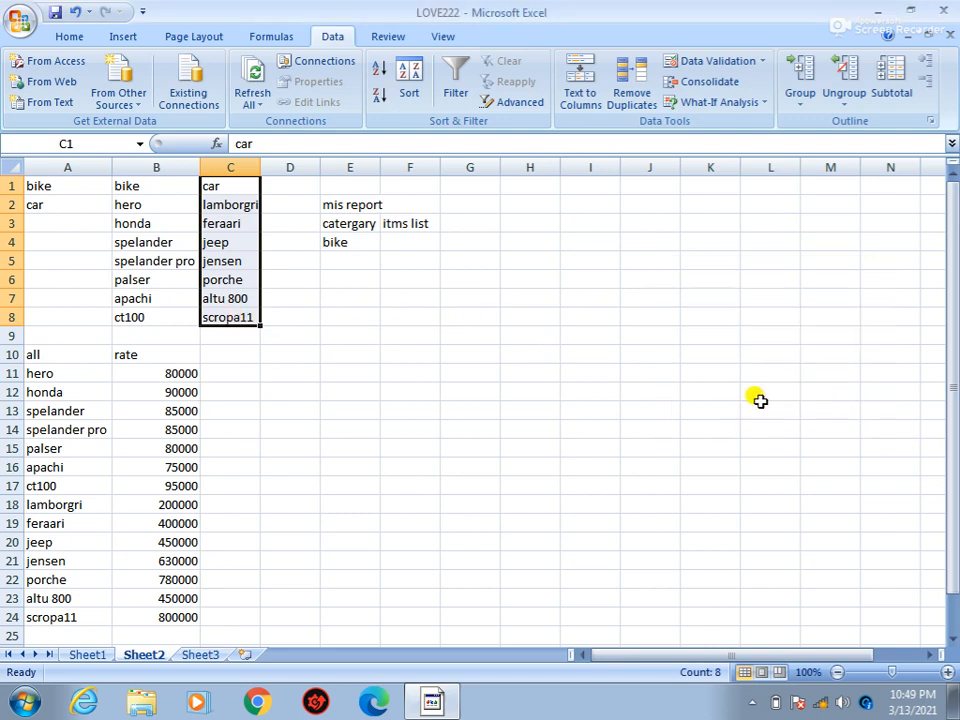
Check the items offered in F4 for bike, and set the category in E4 to car
click(397, 241)
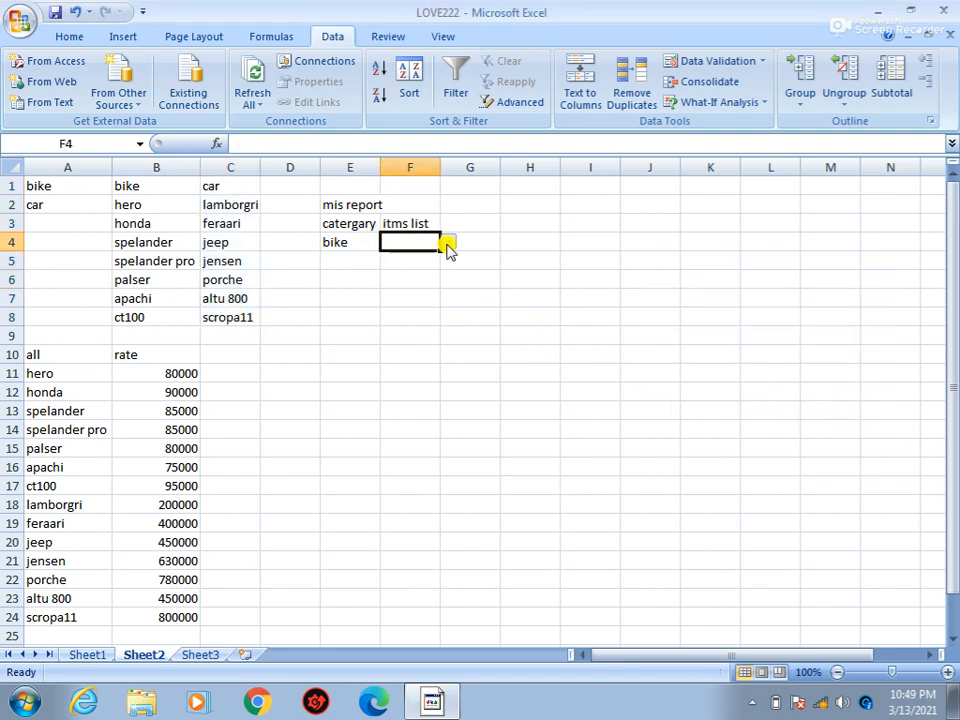
click(447, 245)
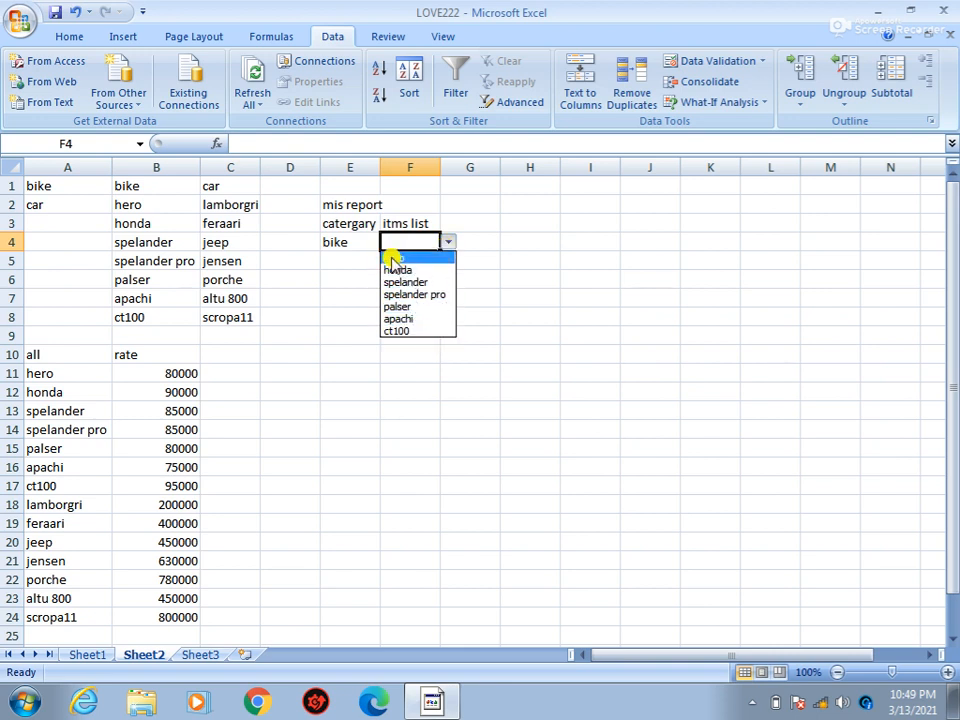
click(450, 246)
click(362, 244)
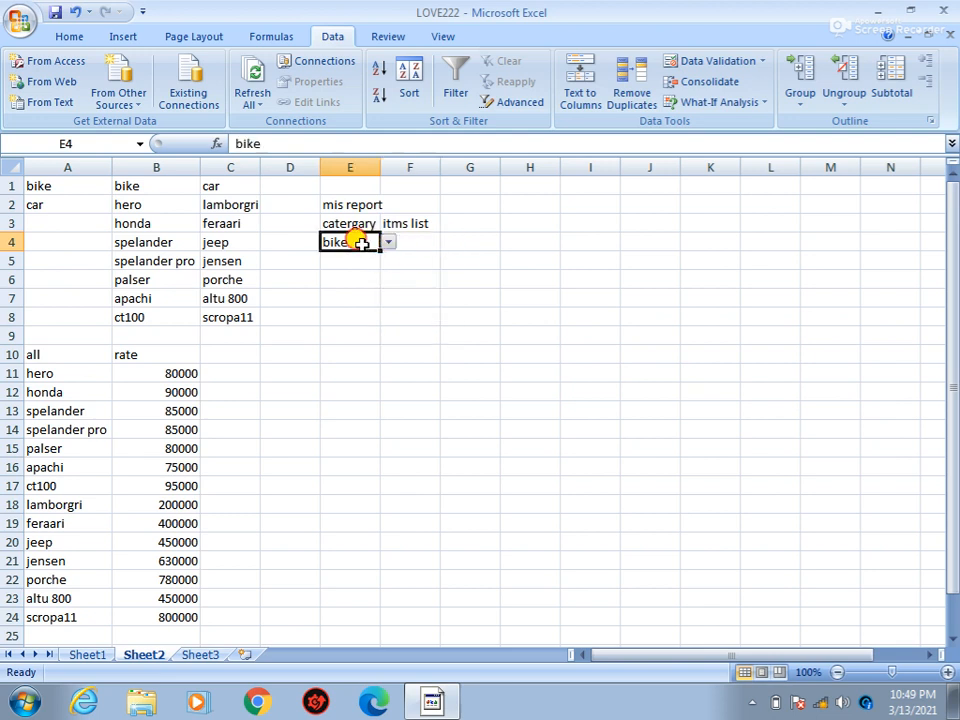
click(388, 244)
click(380, 269)
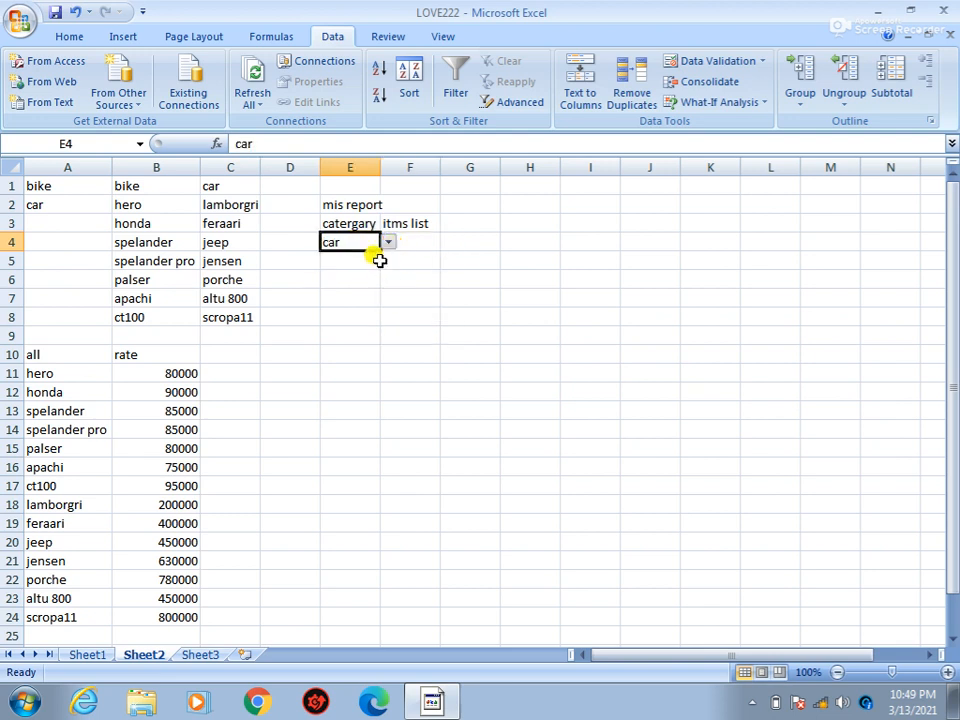
Review the car items offered in F4 and choose lamborgri
click(418, 240)
click(449, 245)
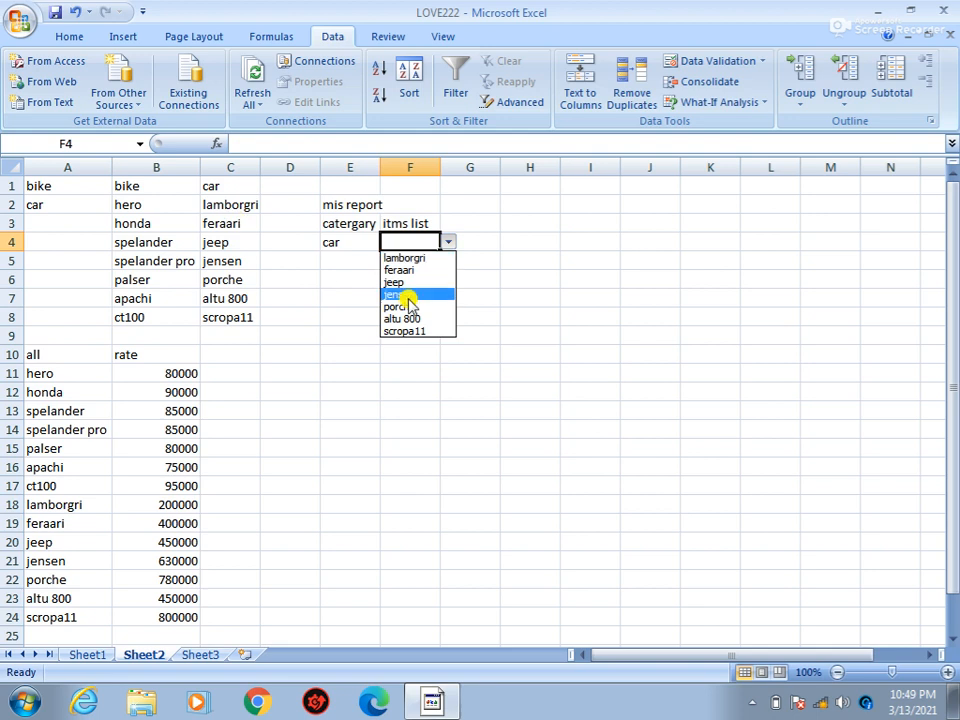
click(450, 243)
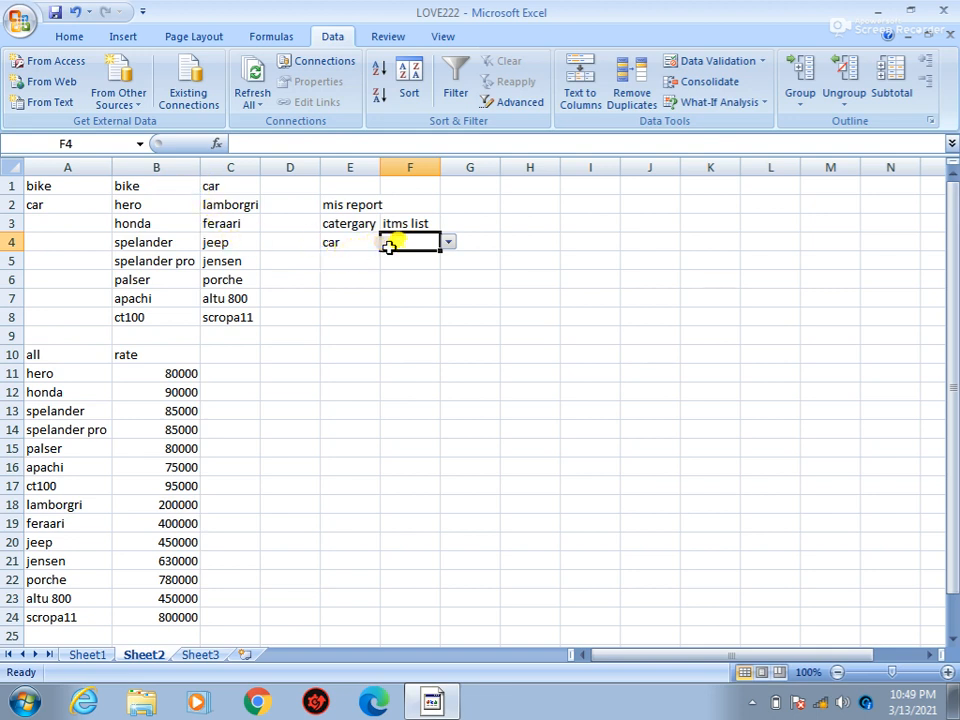
click(448, 244)
click(446, 259)
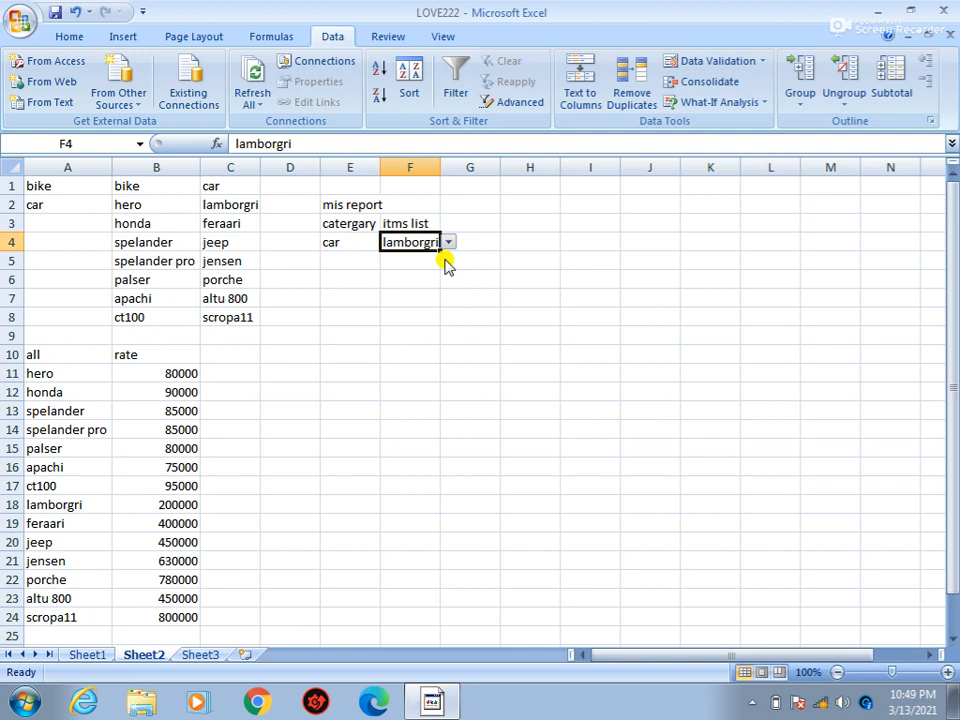
Add the label amount in E5 below the category
click(361, 264)
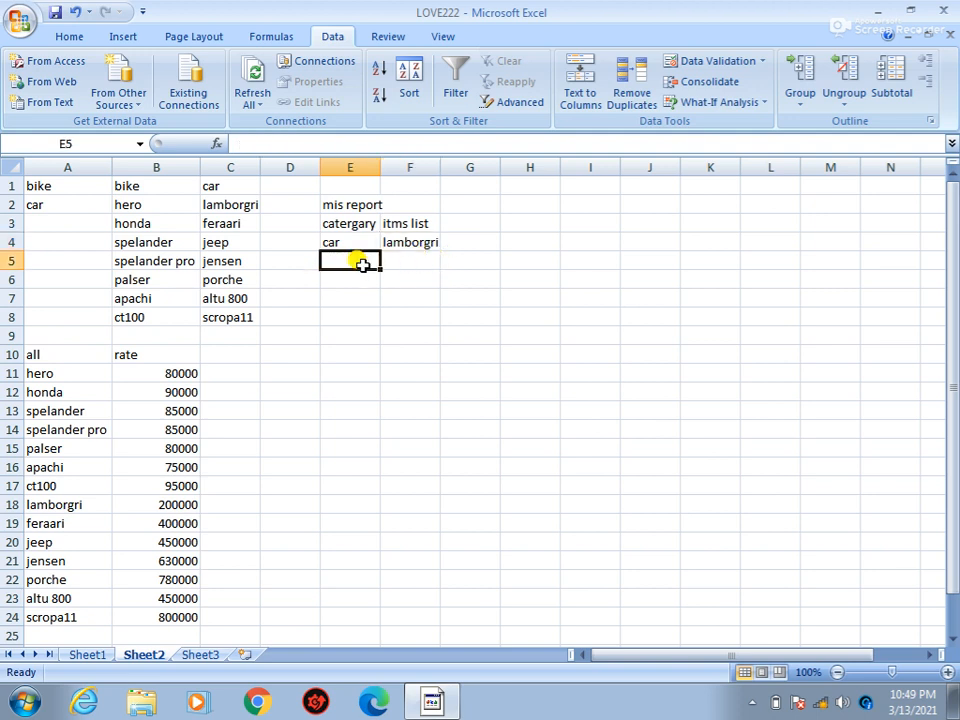
text(a)
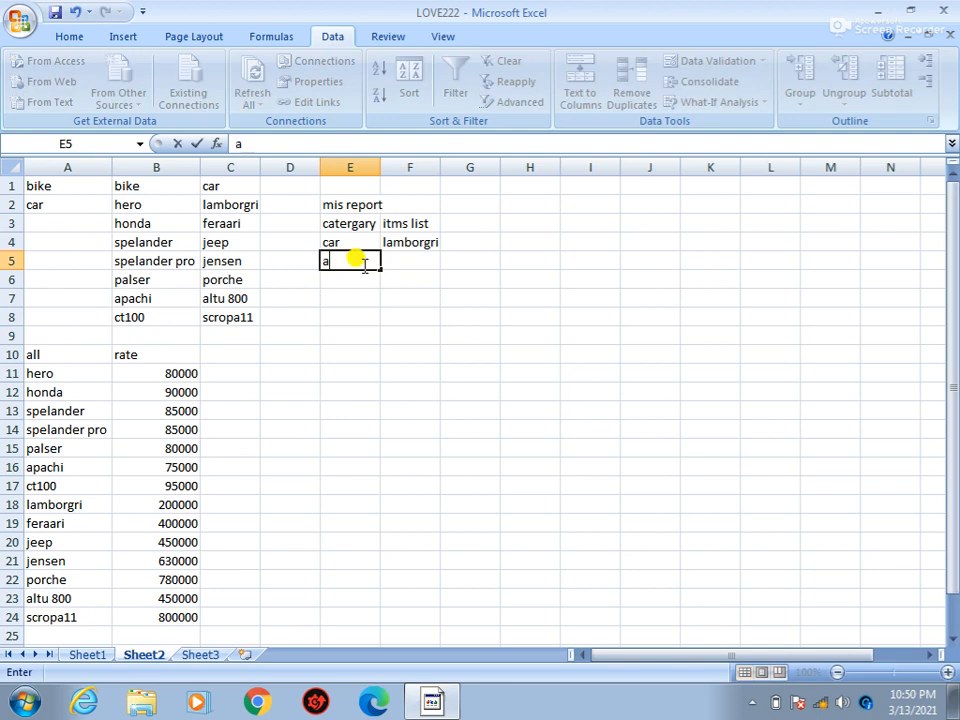
text(mount)
key(Return)
key(Right)
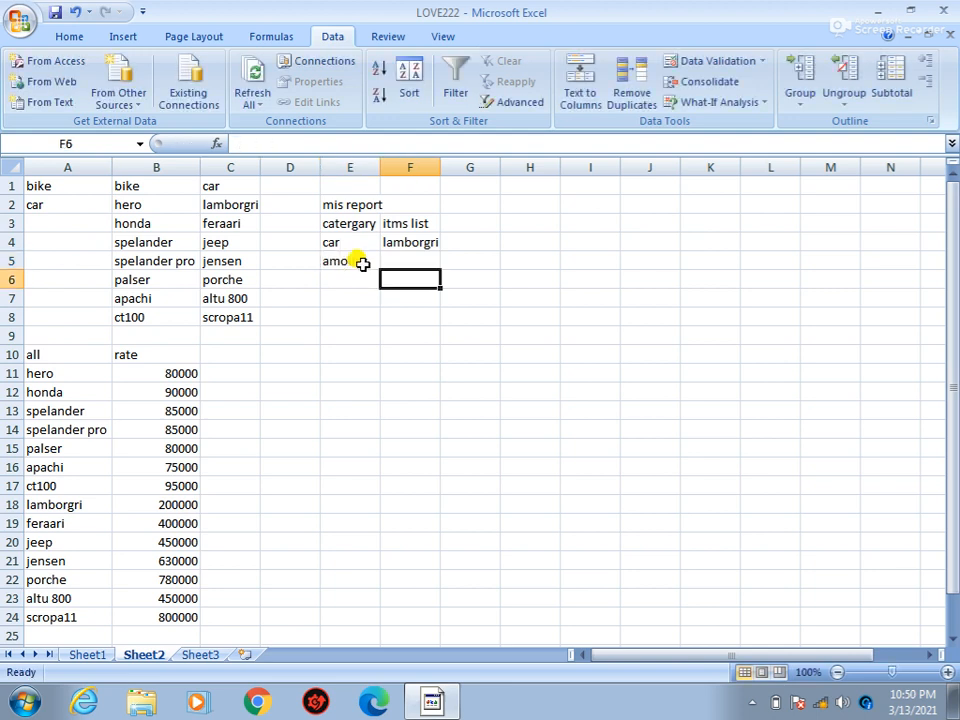
Enter a VLOOKUP in F5 that looks up F4 in A10:B24 and returns column 2 with an exact match (FALSE)
click(392, 258)
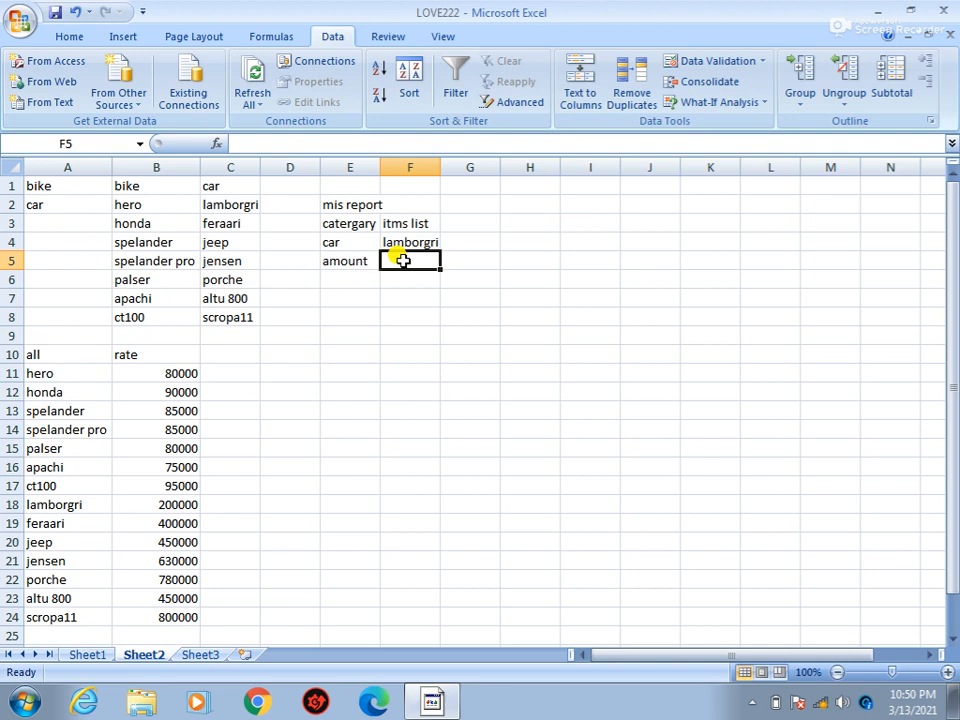
text(=vlookup)
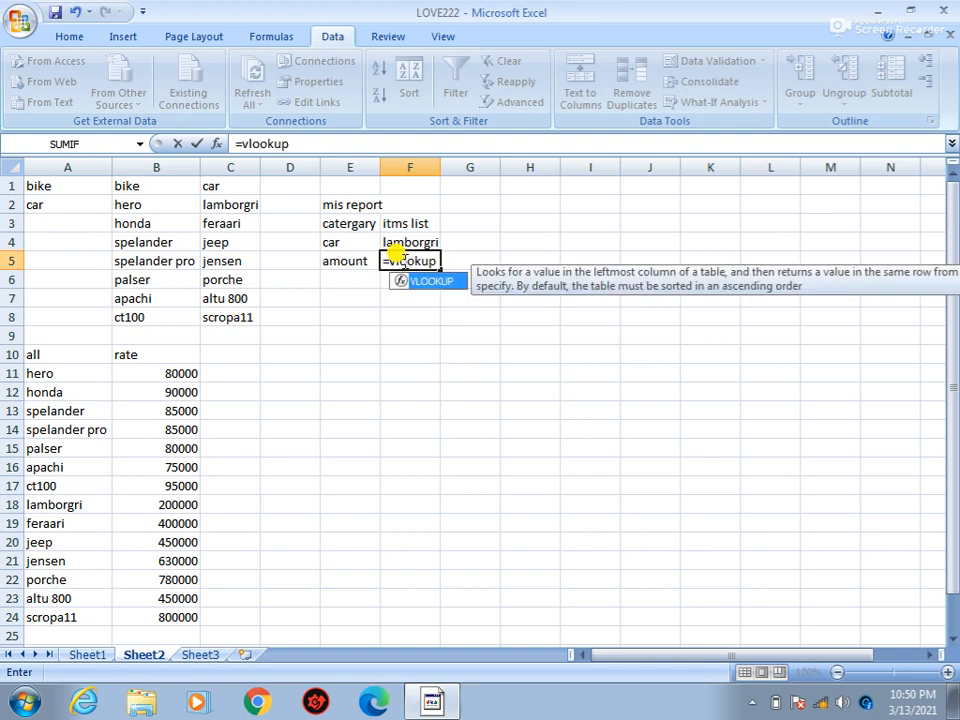
text(()
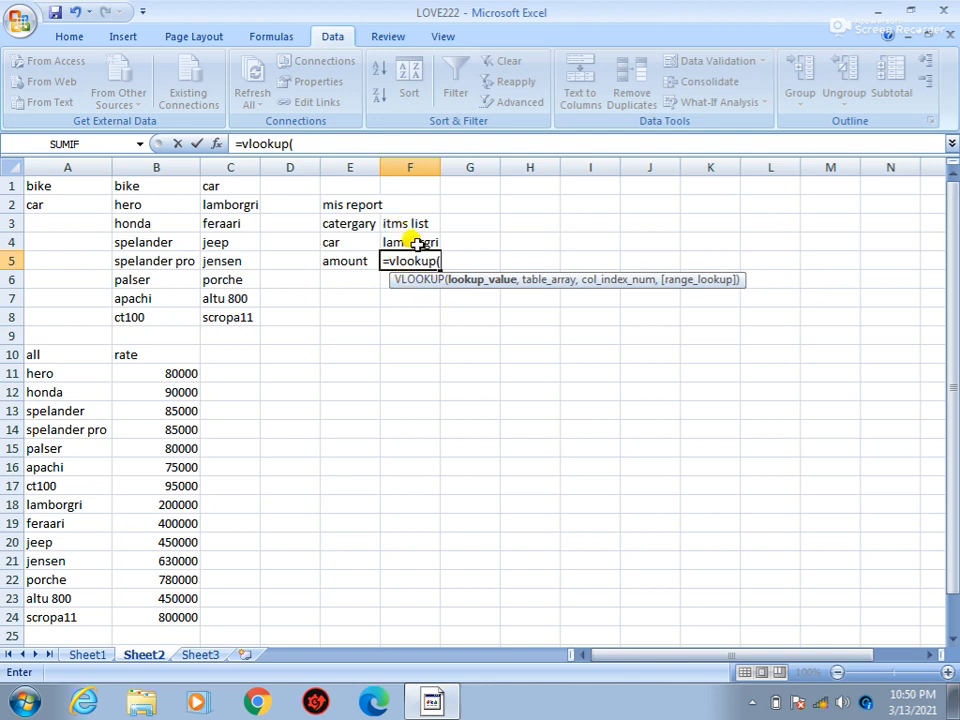
click(424, 242)
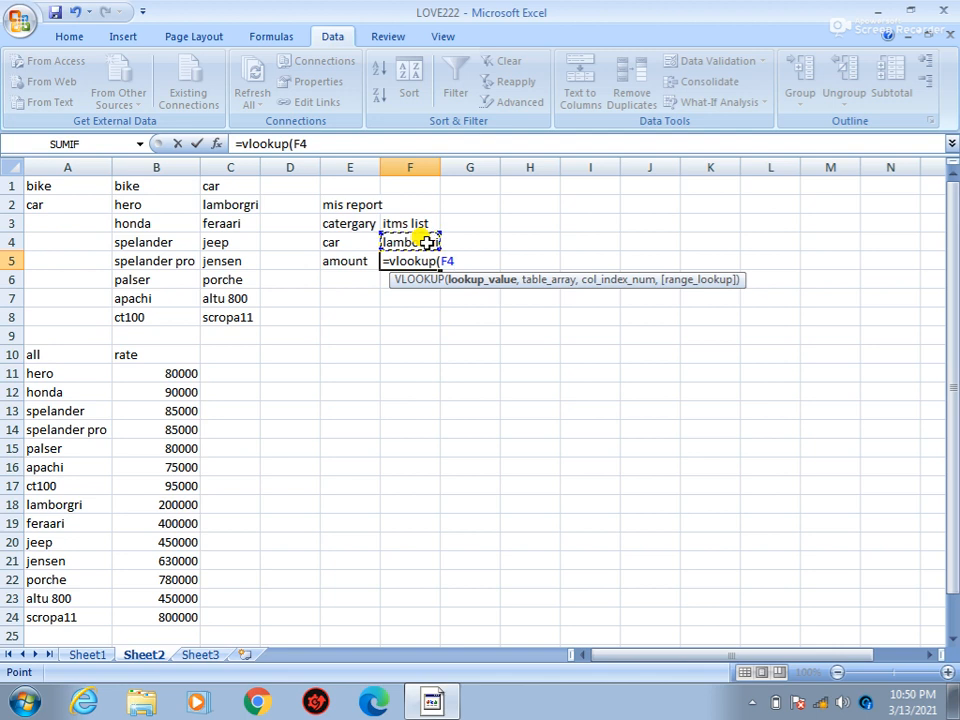
text(,)
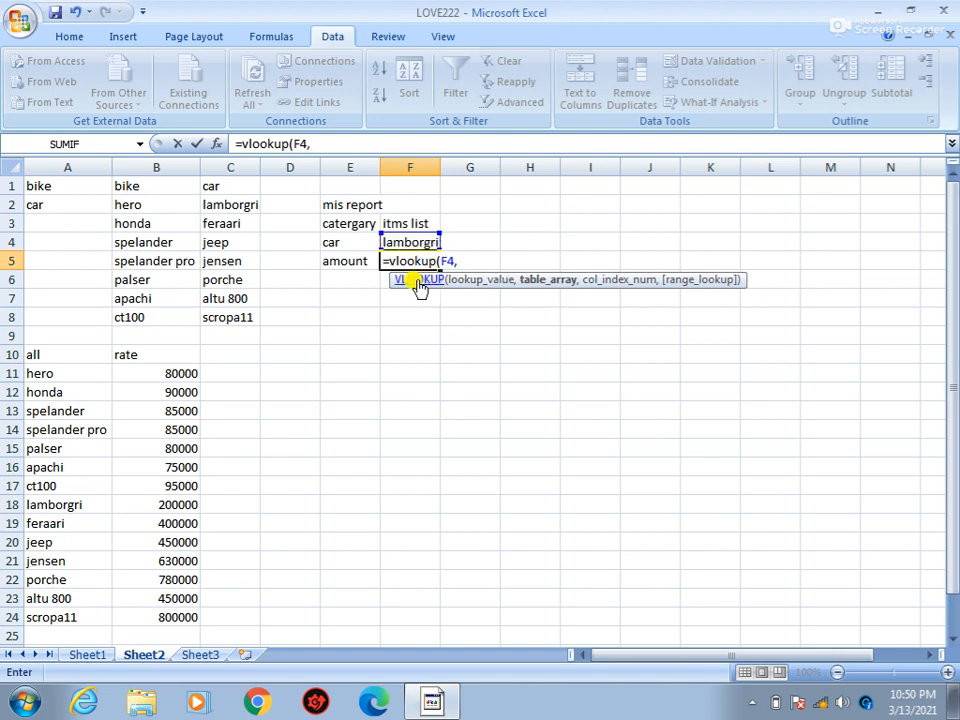
click(85, 350)
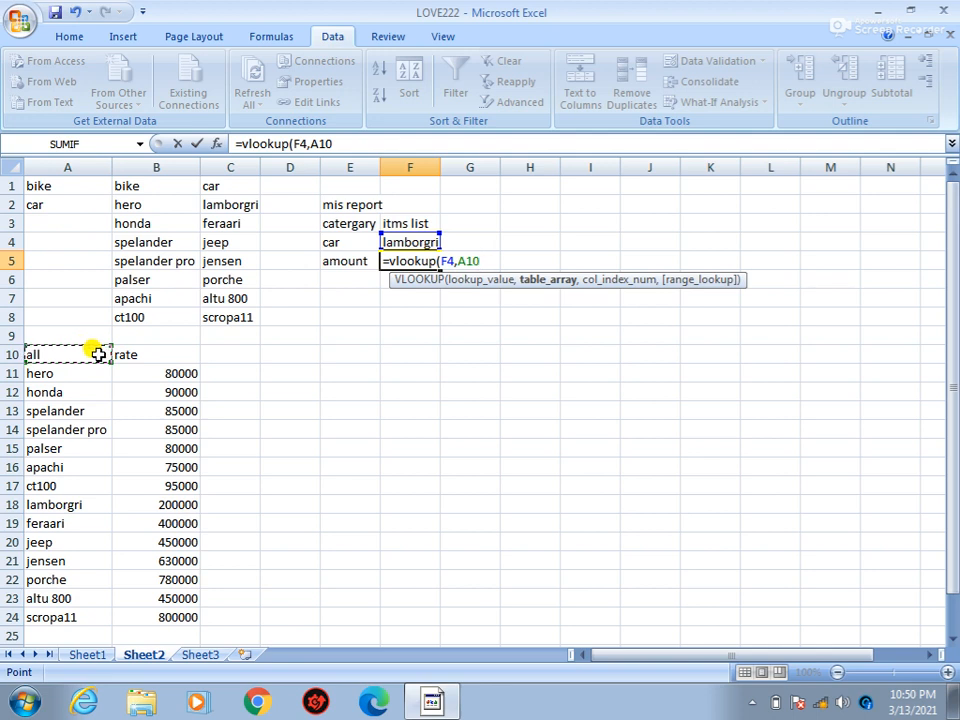
key(F8)
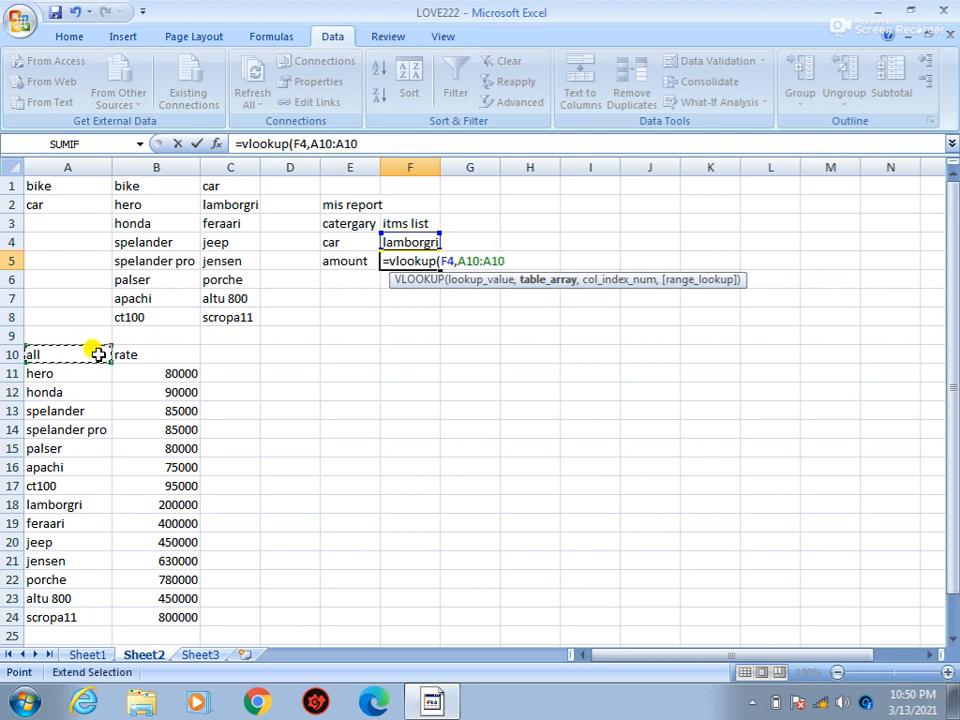
key(BackSpace)
key(BackSpace)
key(BackSpace)
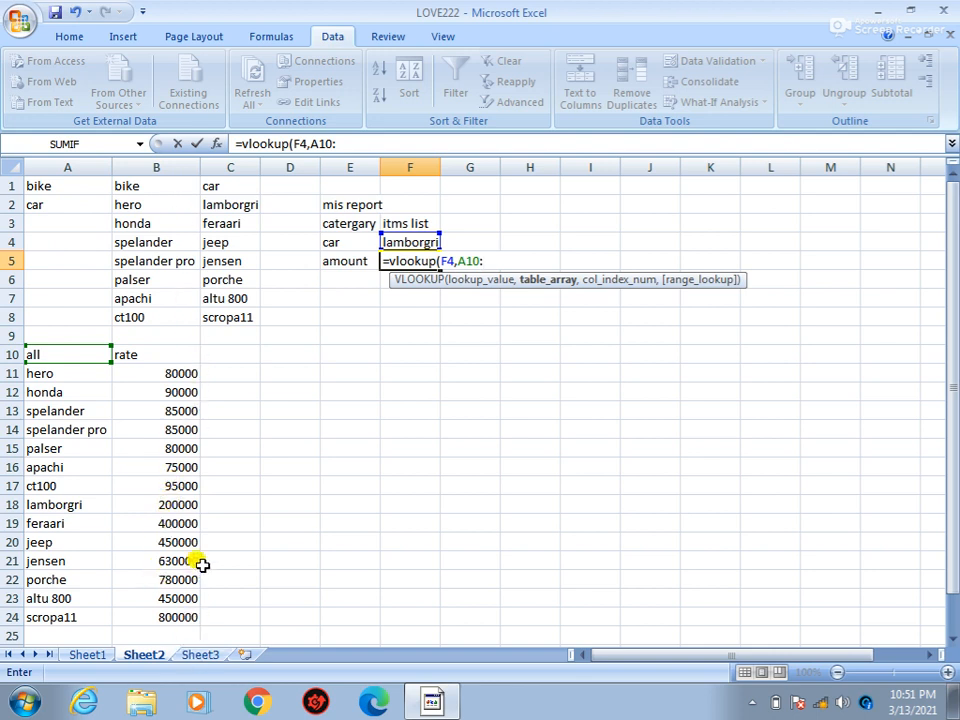
text(b24)
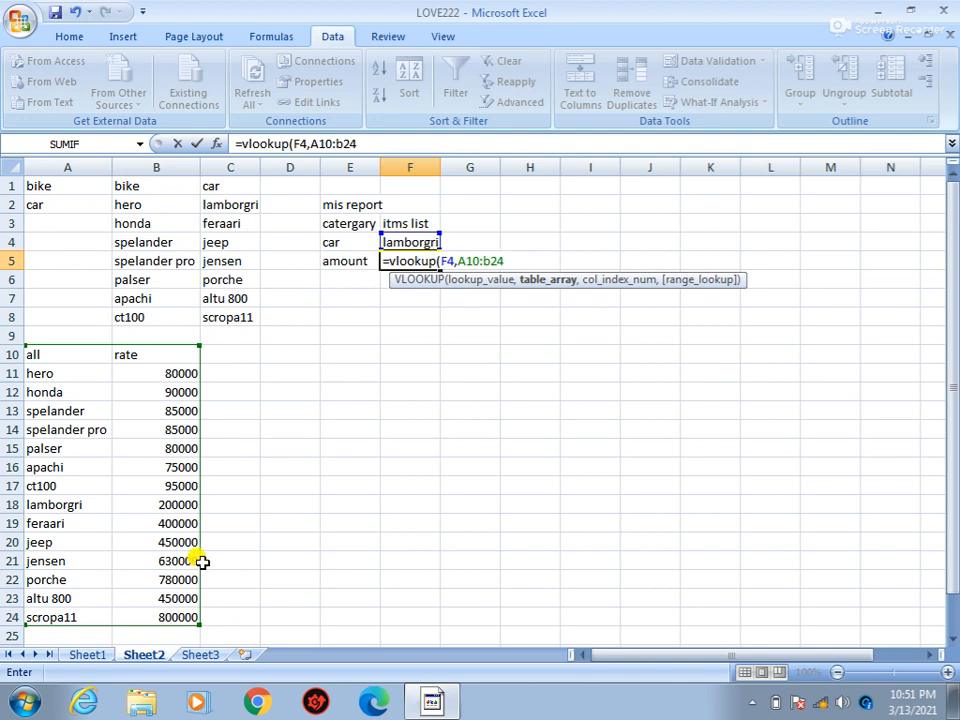
text(,2)
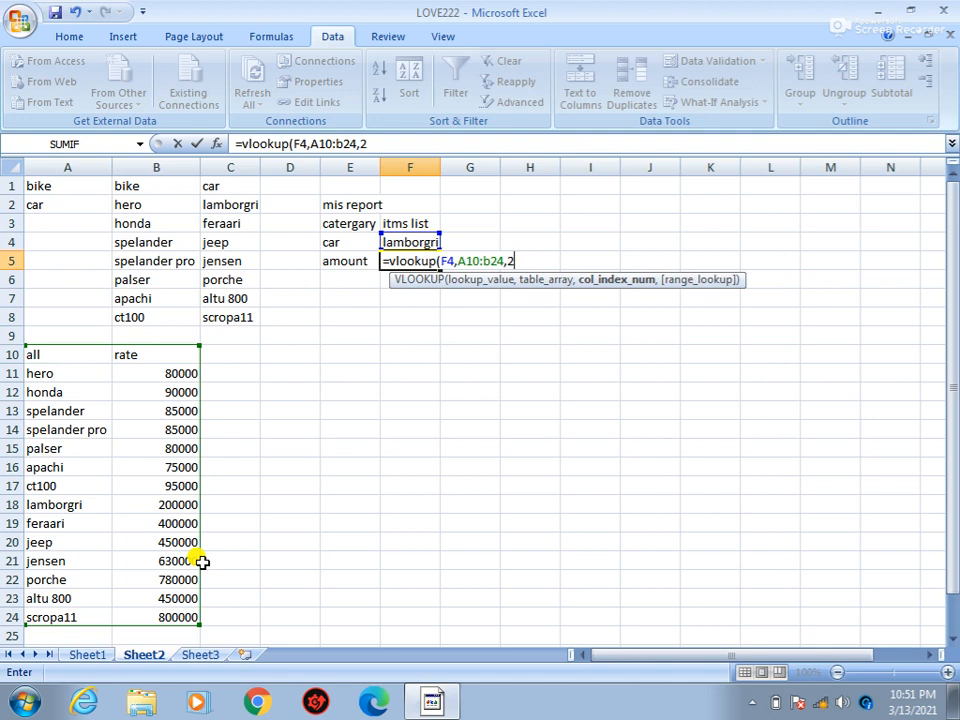
text(,)
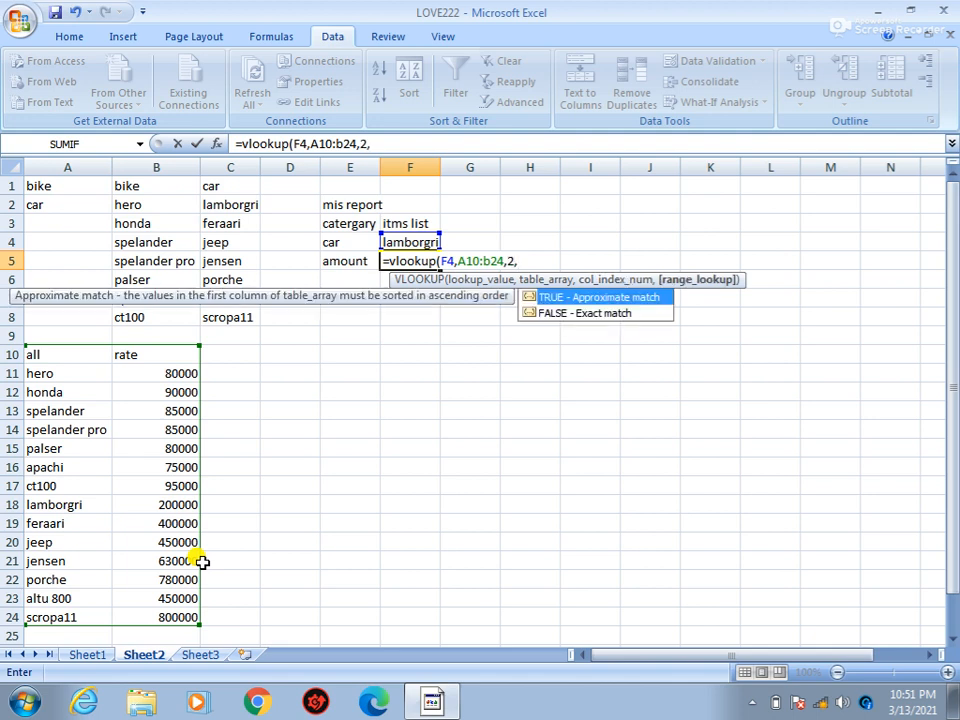
text(falsed)
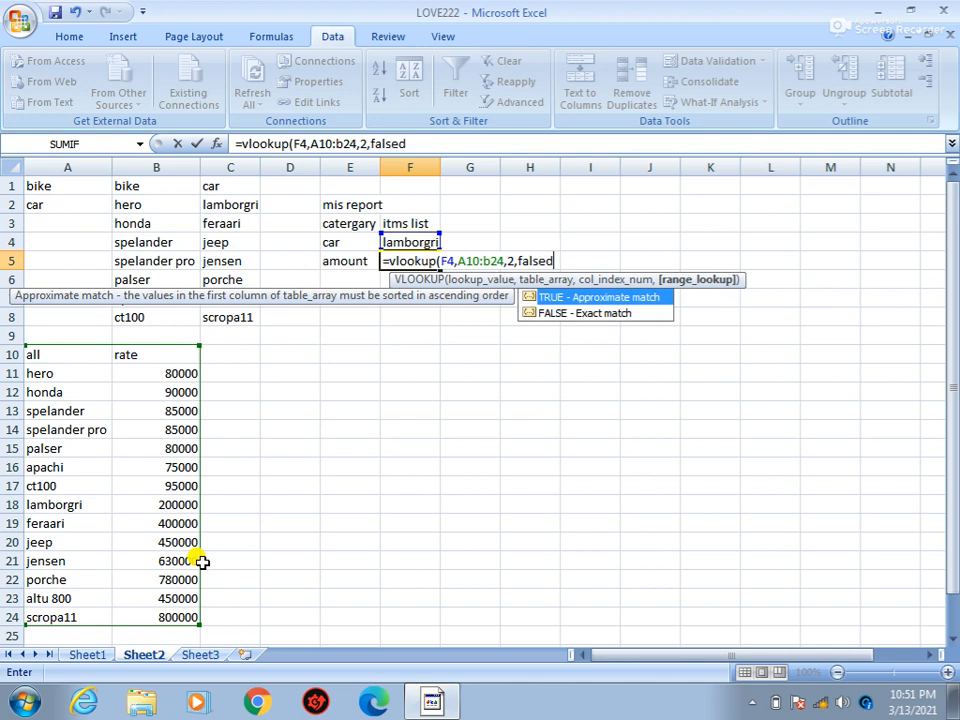
key(BackSpace)
text())
key(Return)
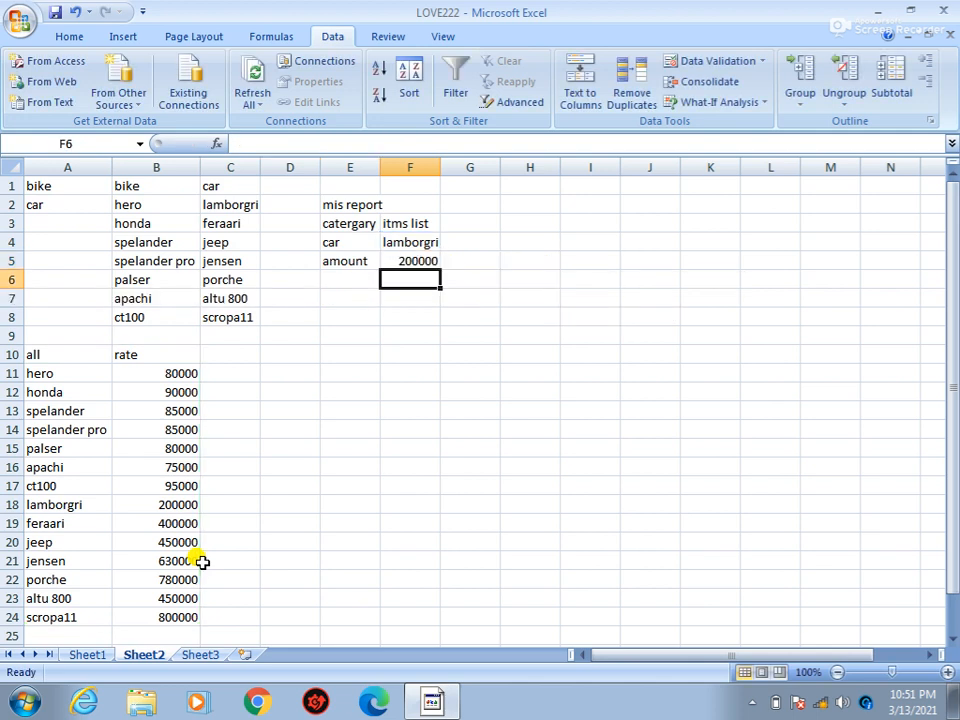
Change the item in F4 to jeep using its list of car items
click(390, 241)
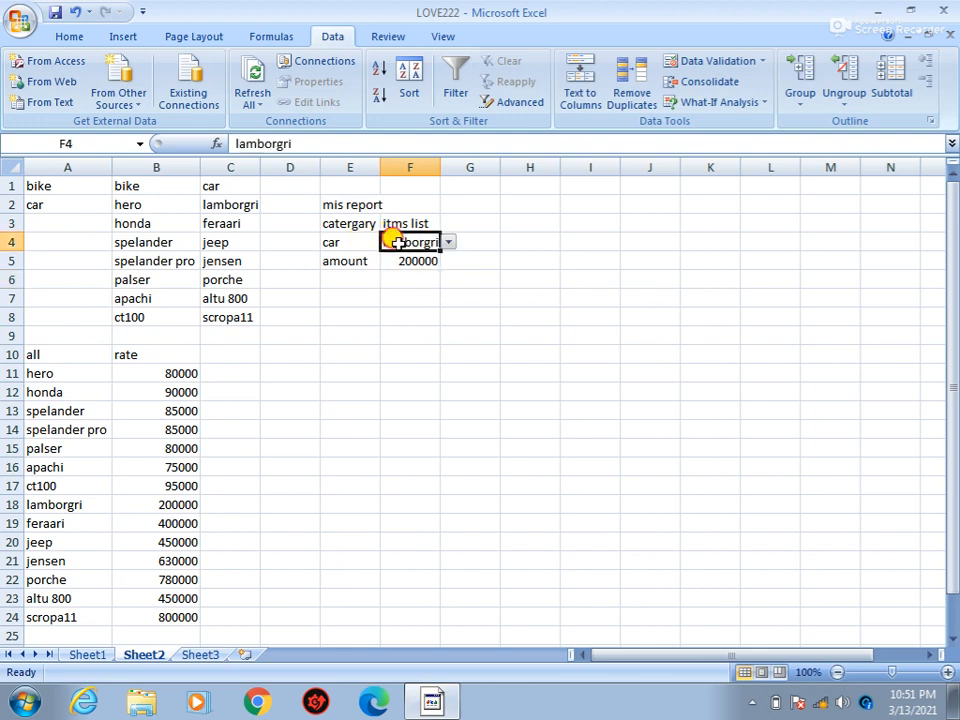
click(449, 243)
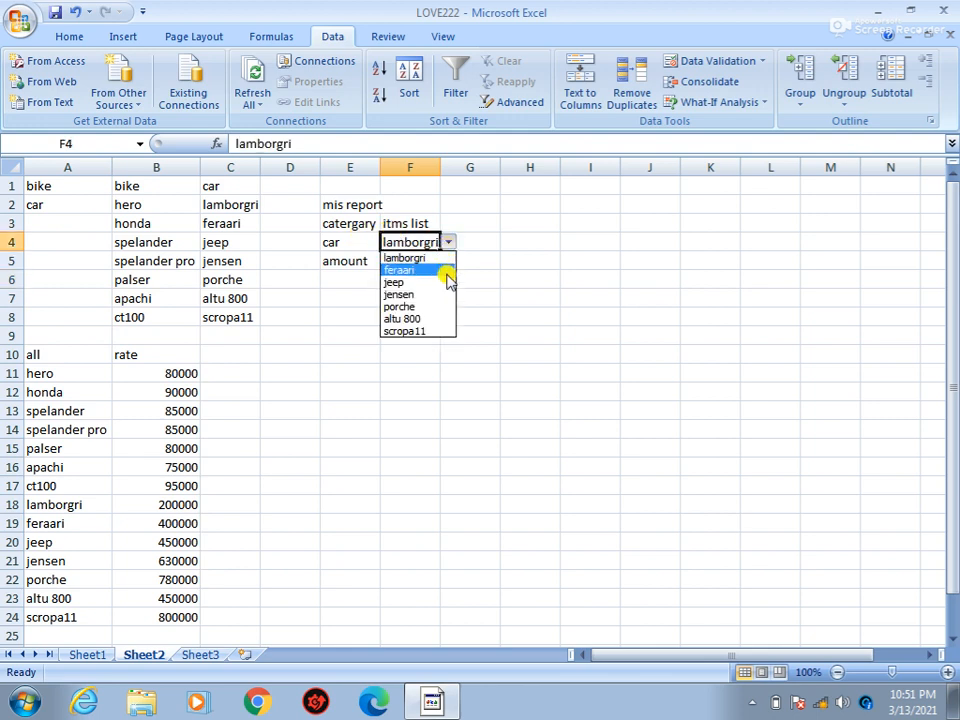
click(447, 283)
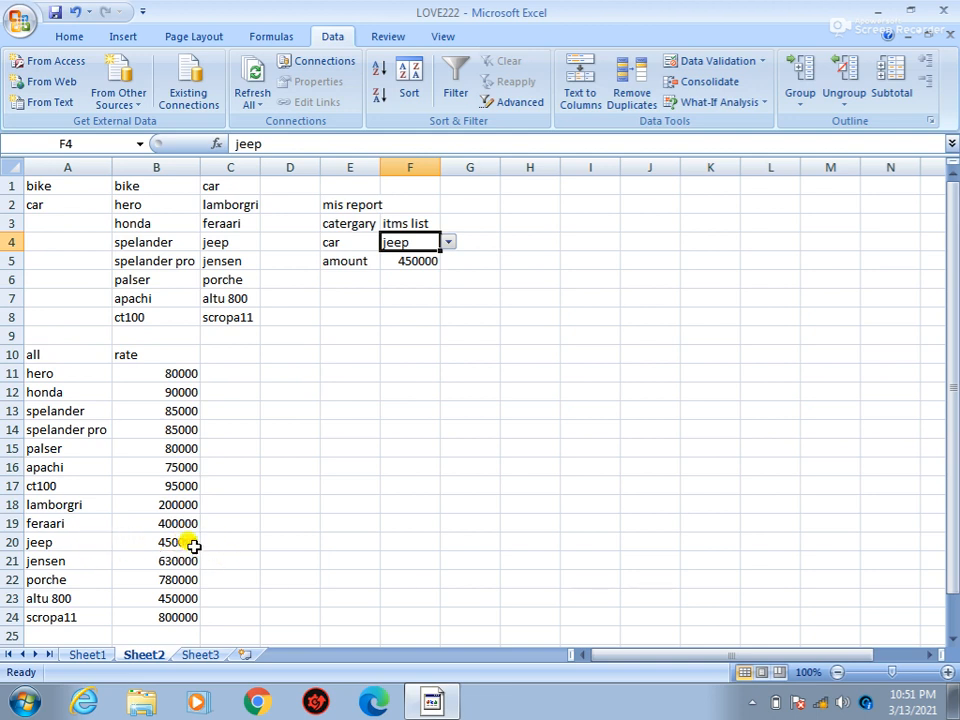
Add the label gst10% in E6 and calculate the tax in F6 with =F5*10%
click(358, 275)
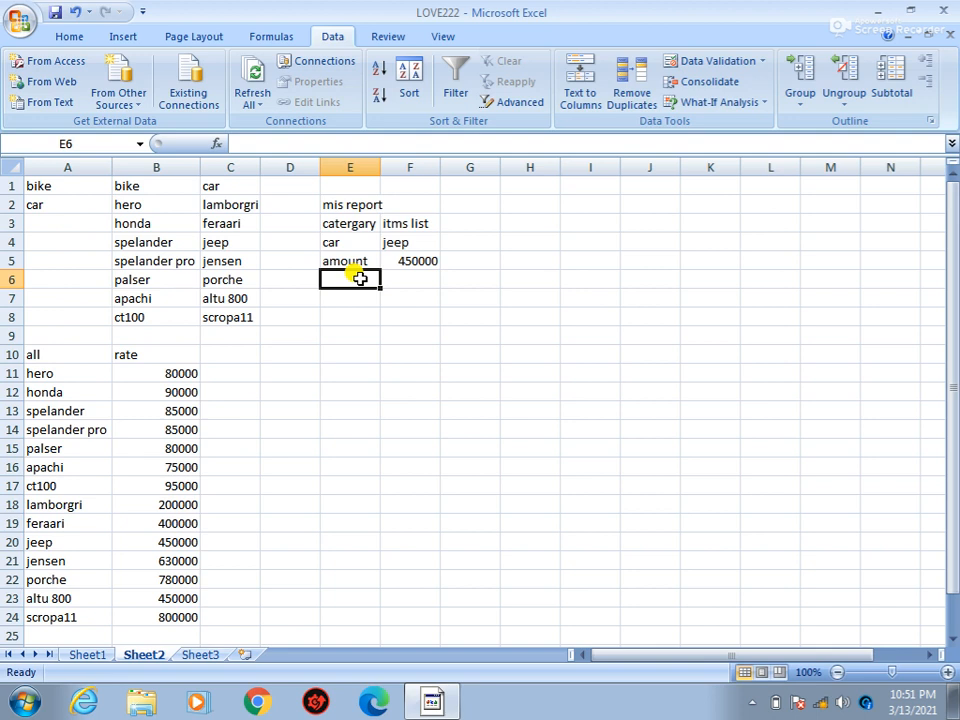
text(gst)
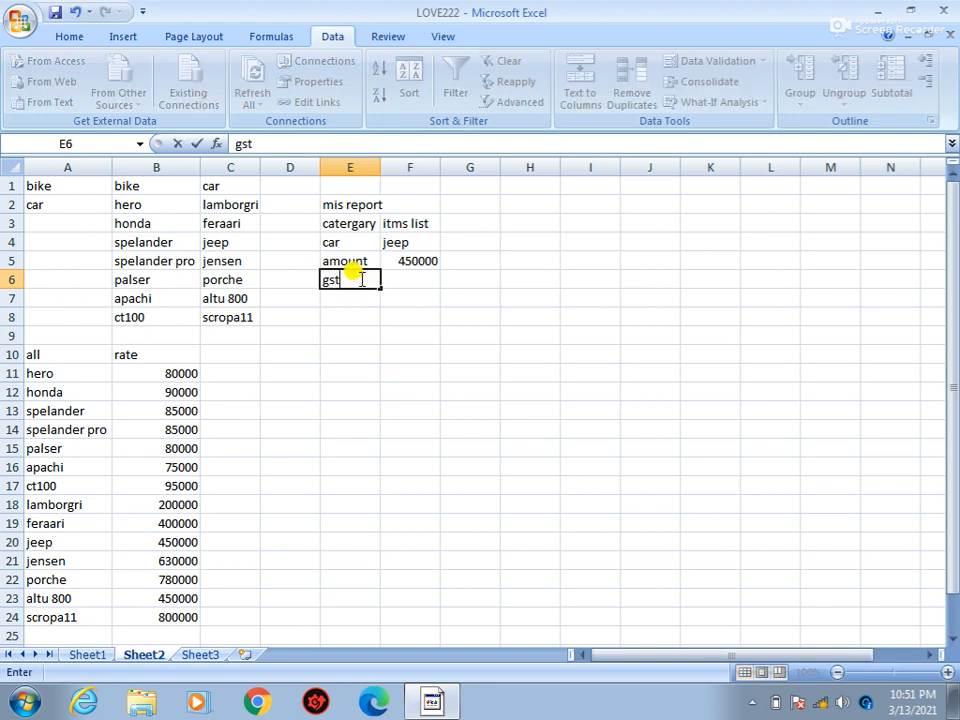
text(10%)
key(Tab)
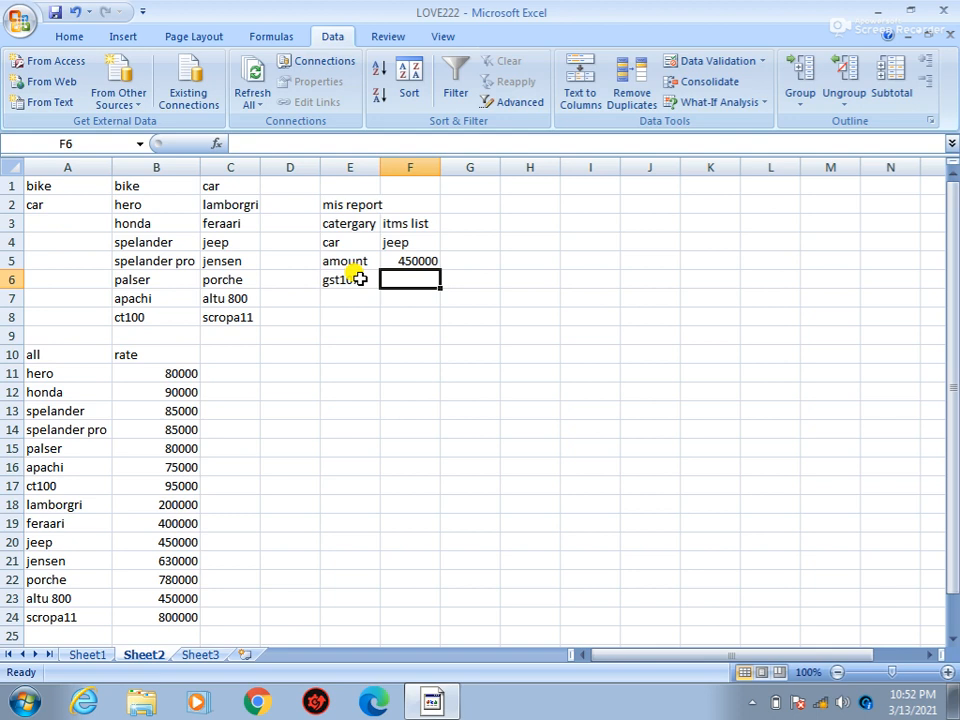
text(=)
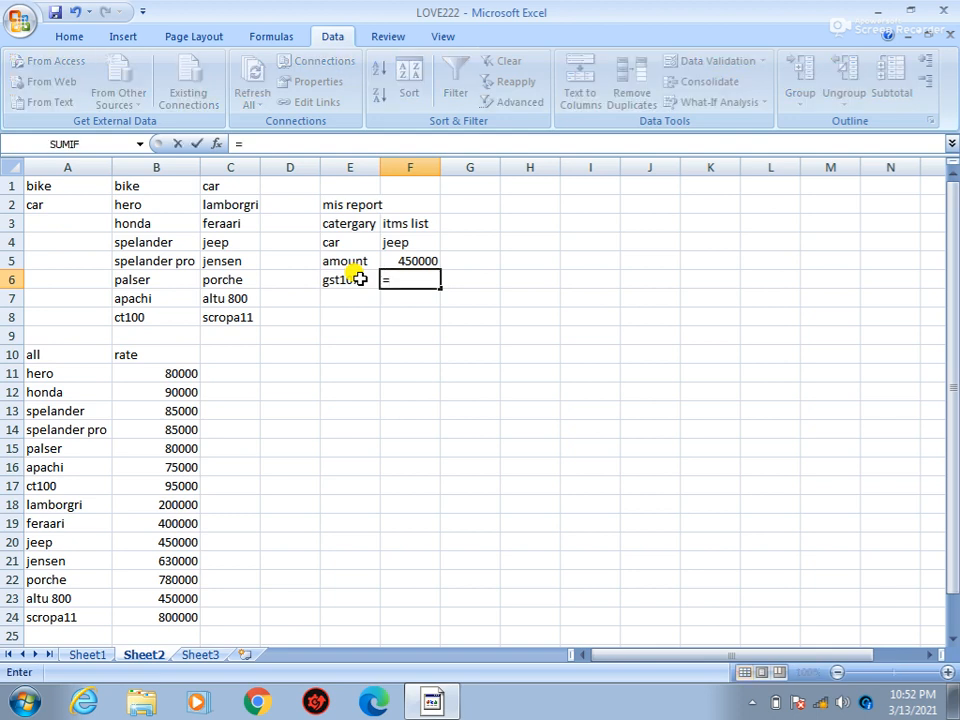
click(415, 260)
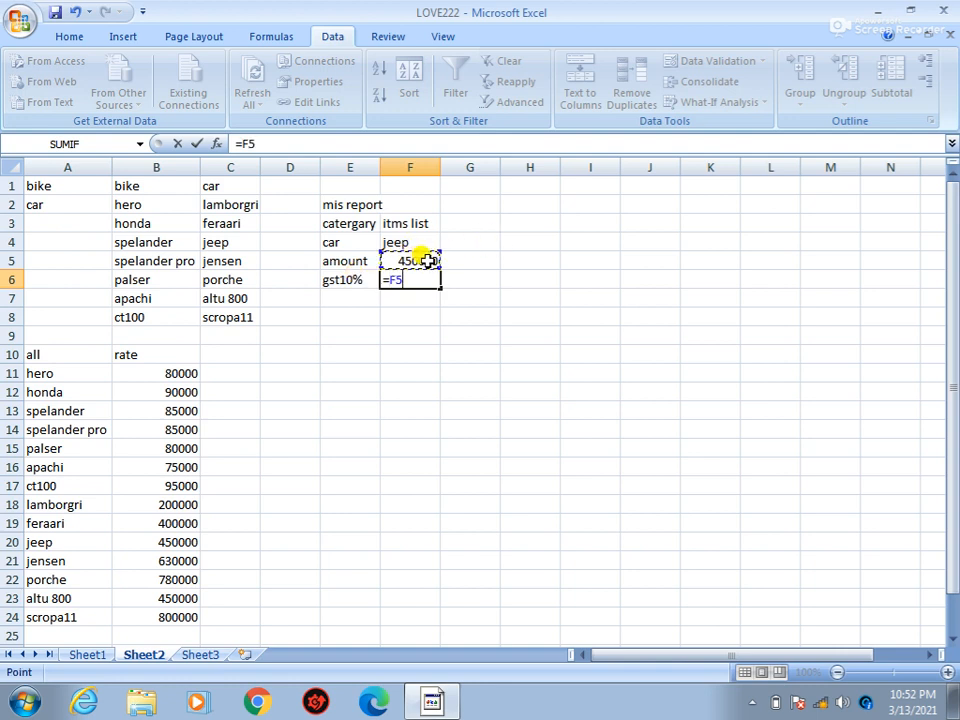
text(*)
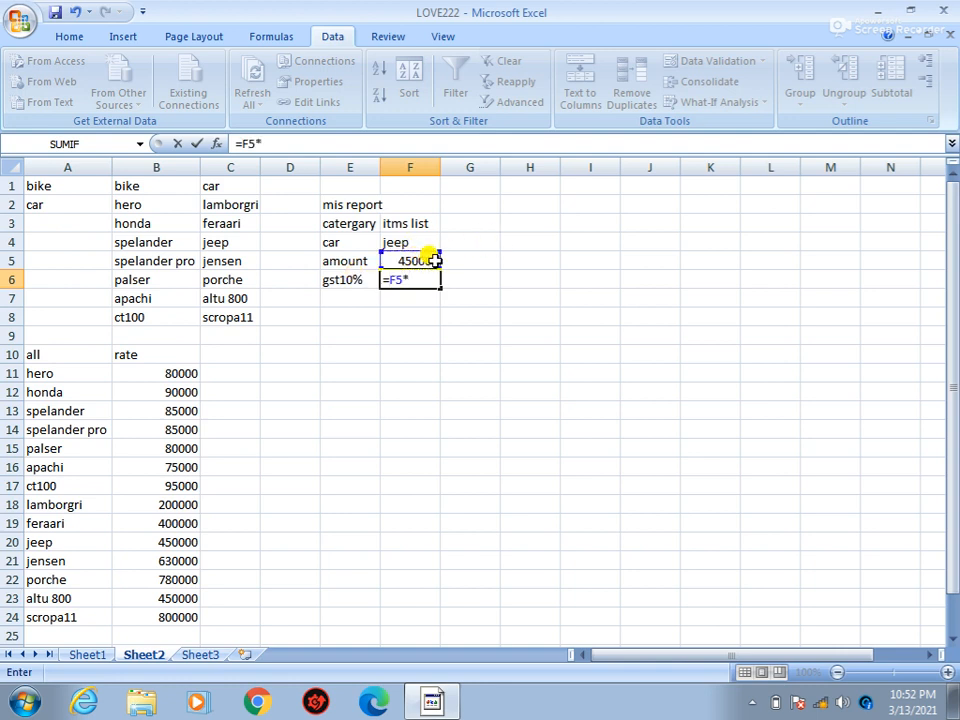
text(10%)
key(Return)
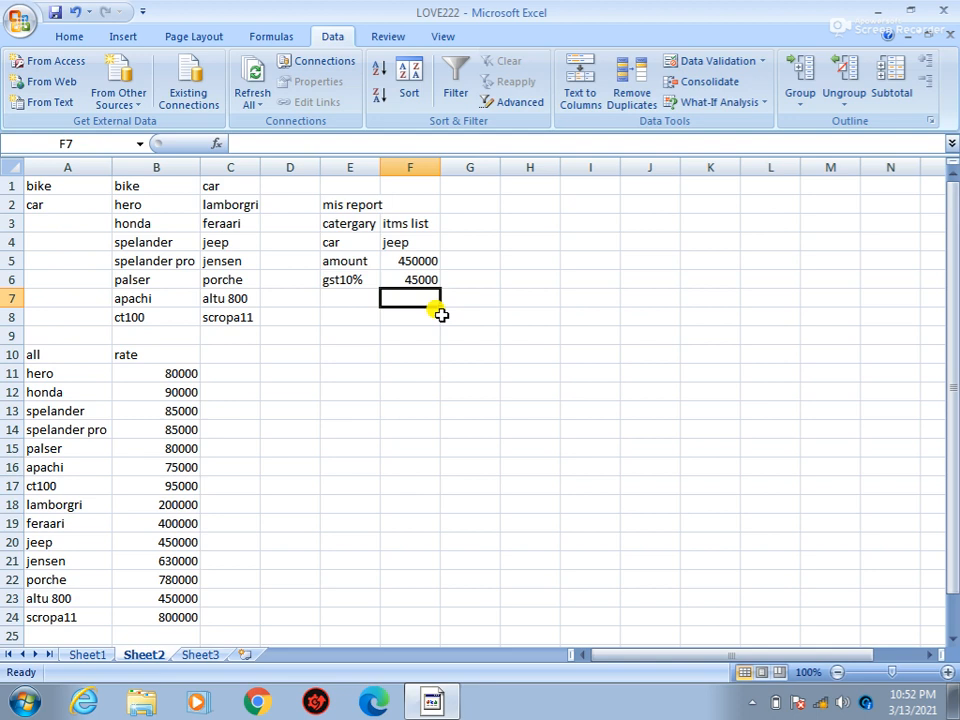
Add the label total amount in E7 and widen column E to fit it
click(363, 296)
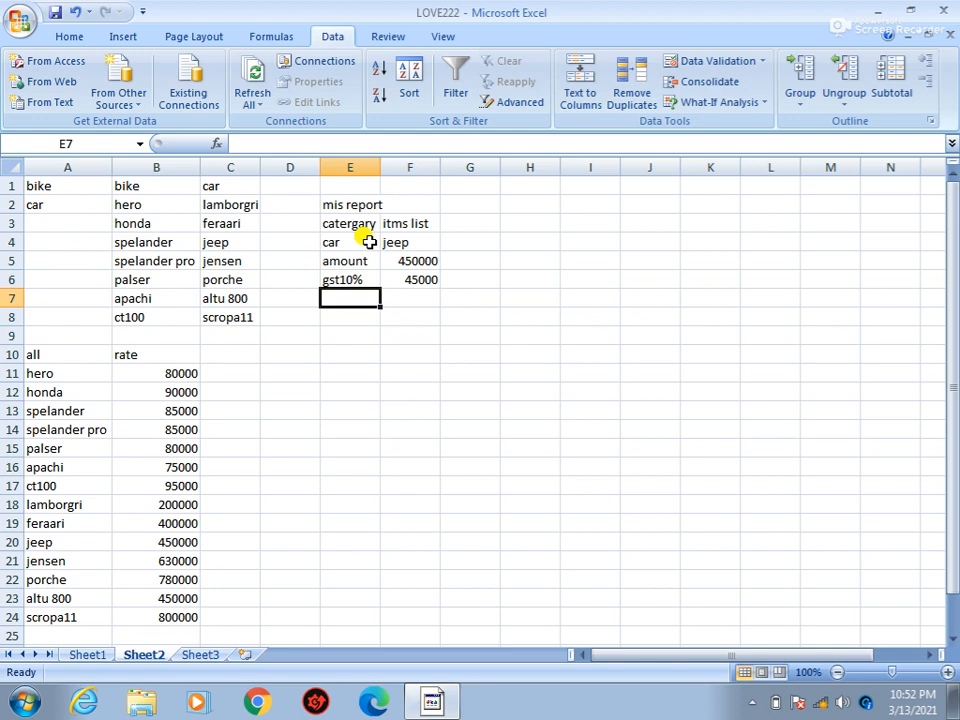
text(total amnopunt)
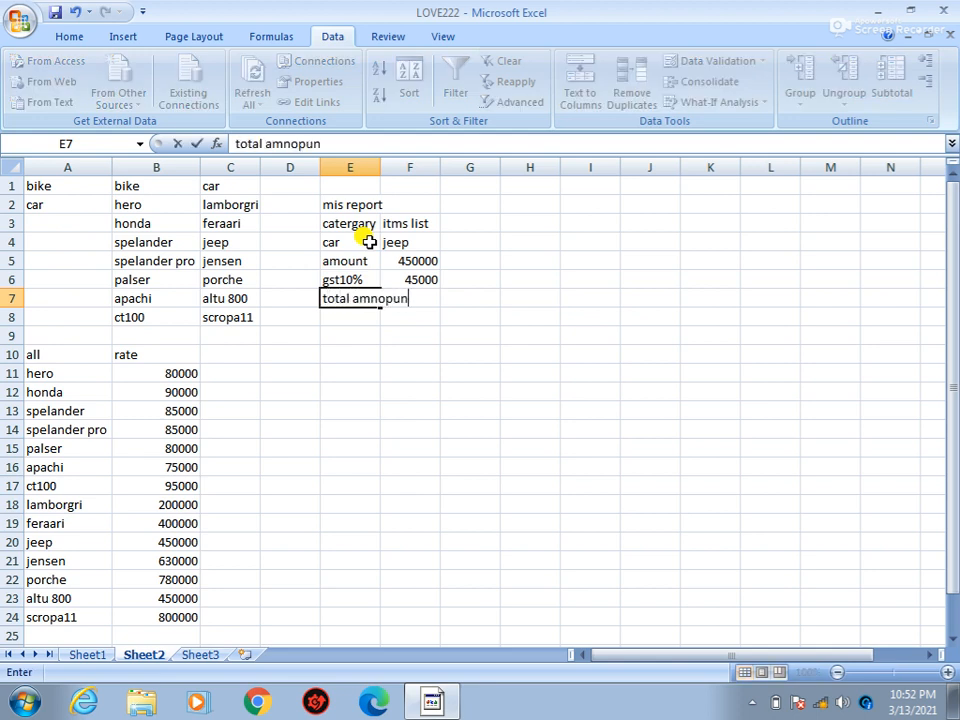
key(BackSpace)
key(BackSpace)
key(BackSpace)
key(BackSpace)
key(BackSpace)
text(ount)
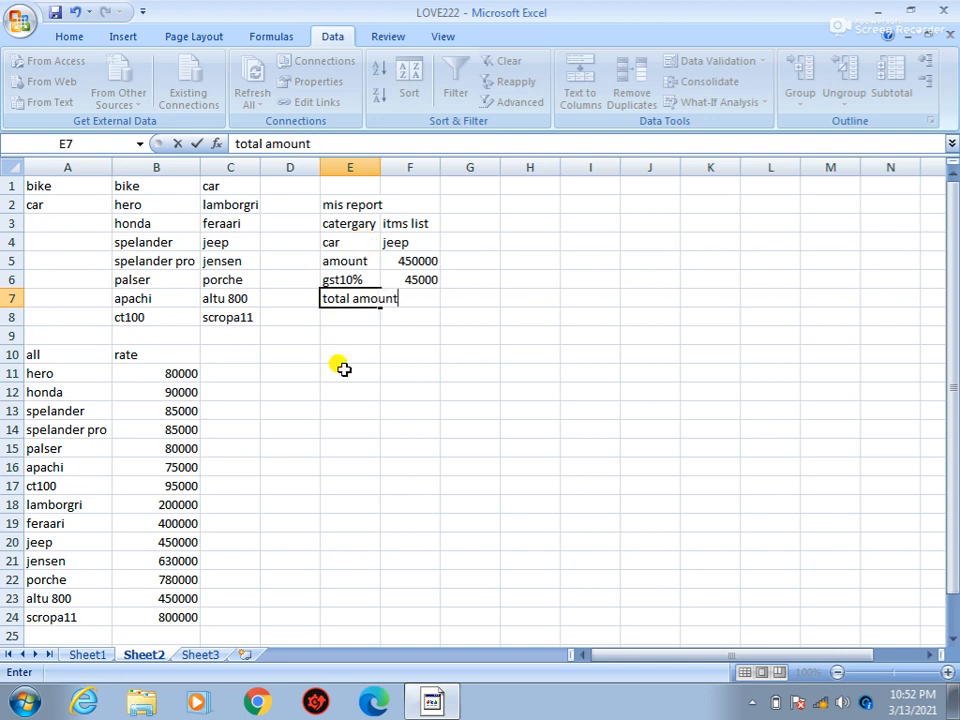
click(360, 335)
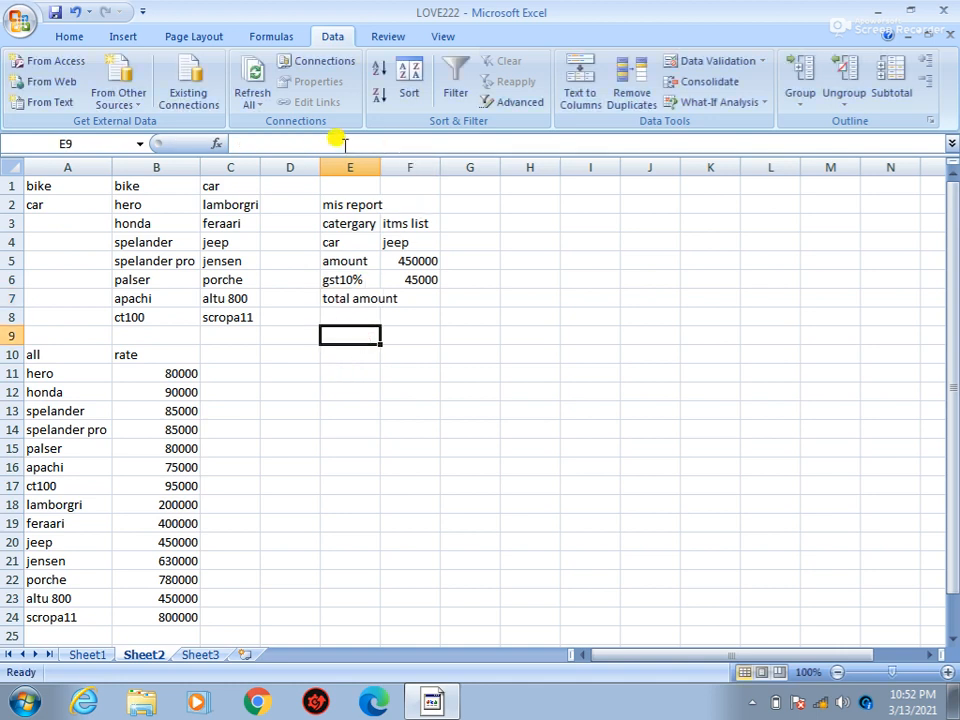
drag(380, 167, 398, 169)
Calculate the total amount in F7 by adding the amount and the gst with =F5+F6
click(420, 297)
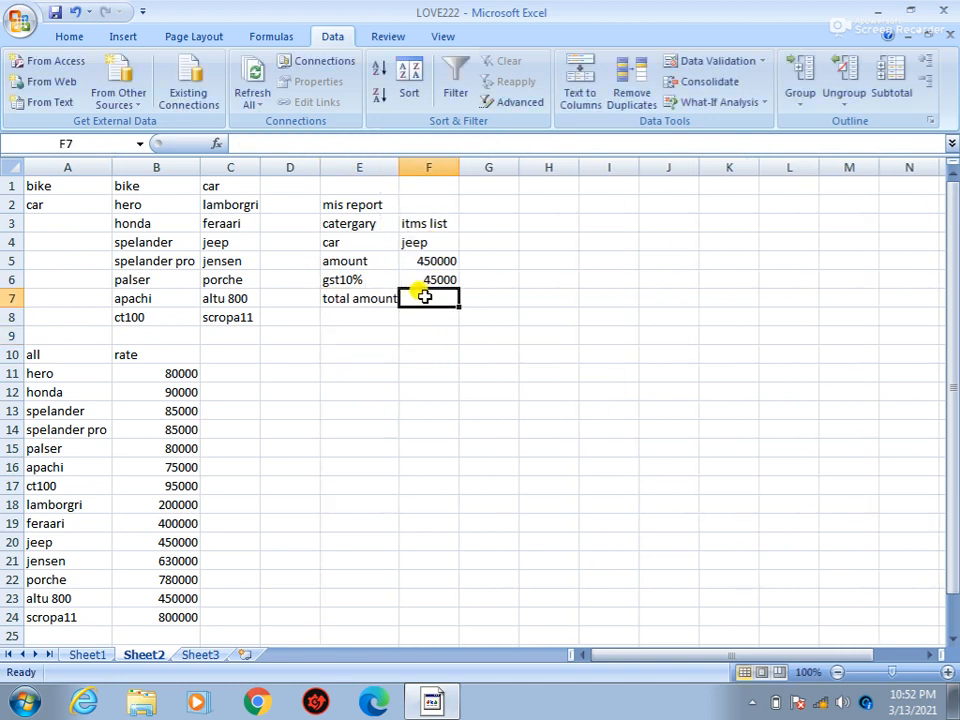
text(=)
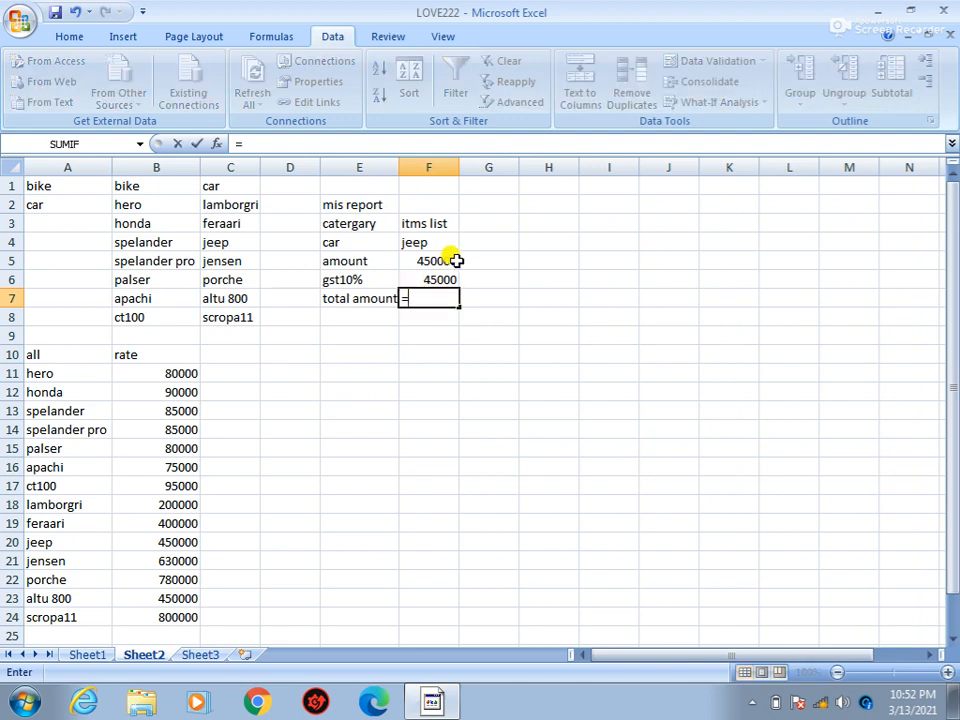
click(432, 261)
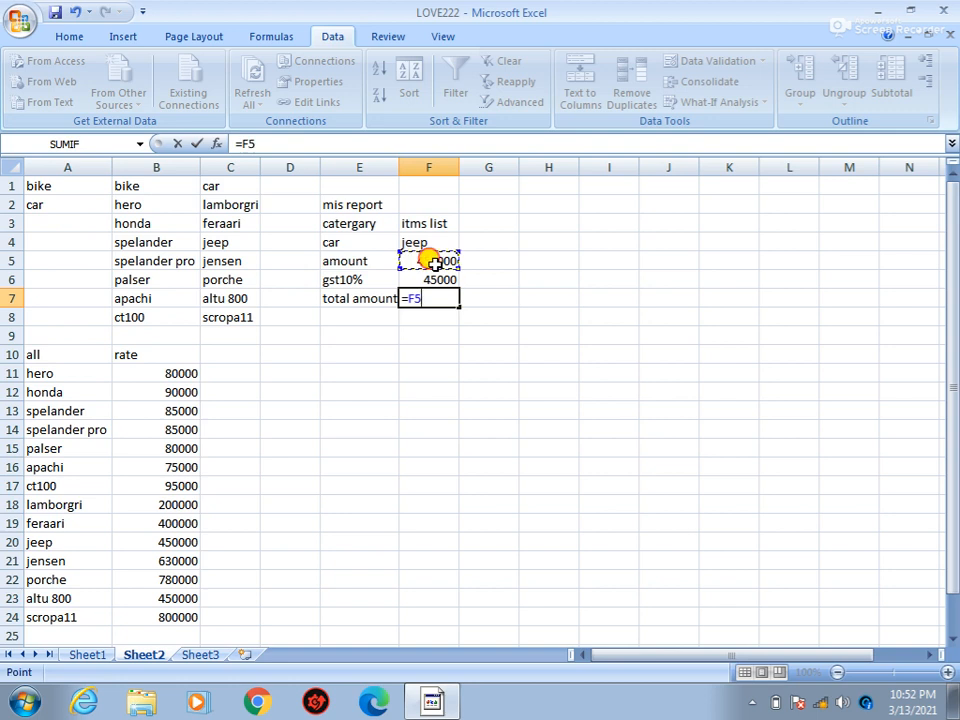
text(+)
click(446, 279)
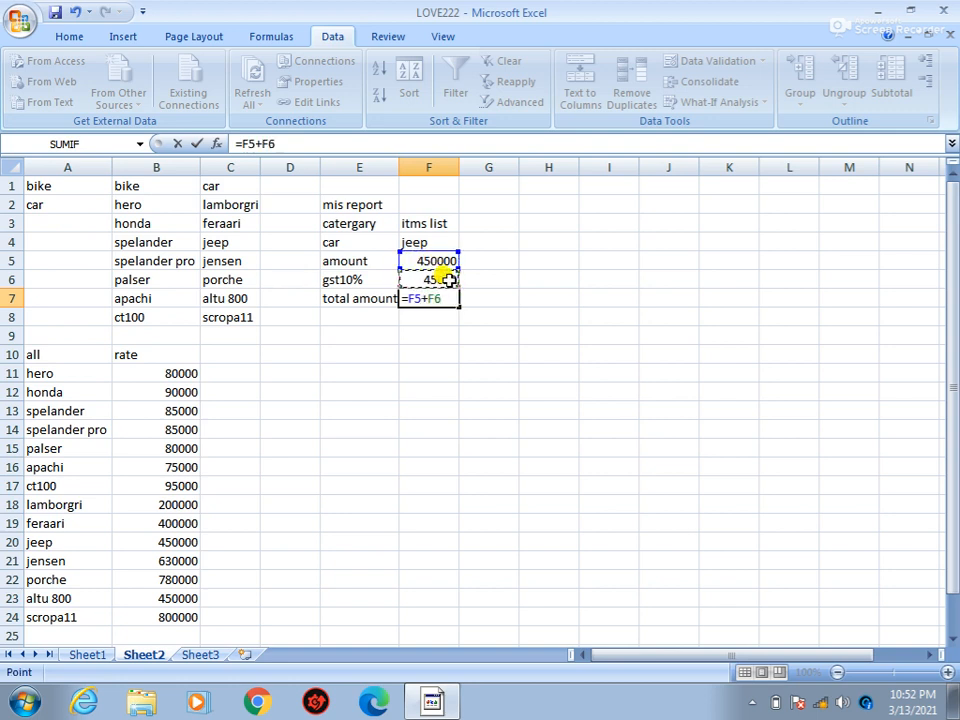
key(Return)
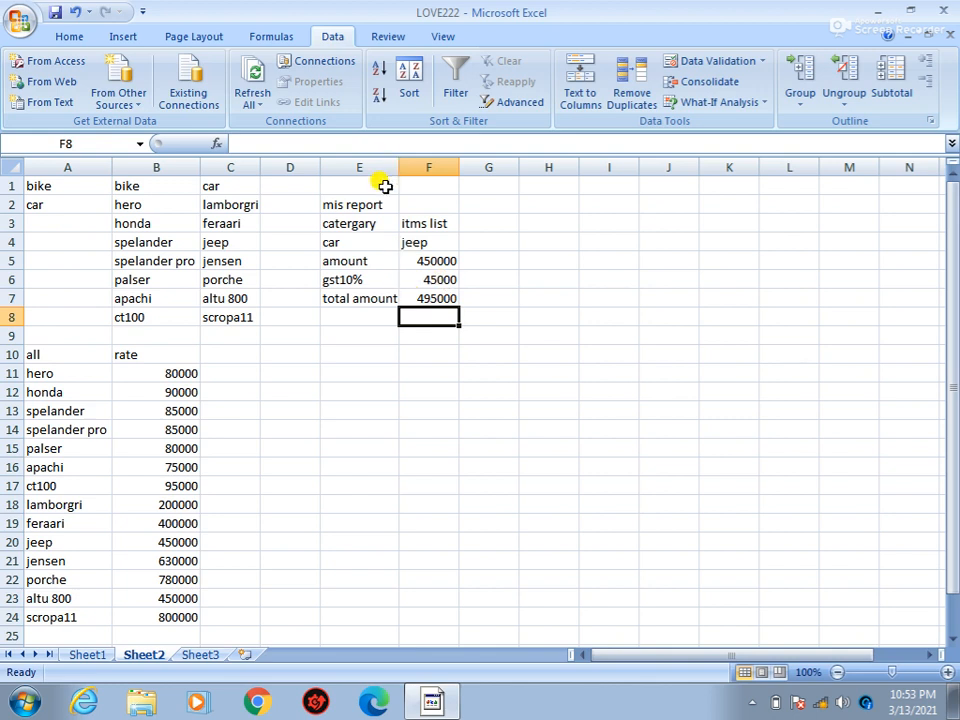
Review the data validation settings and list source of the item cell F4
click(444, 242)
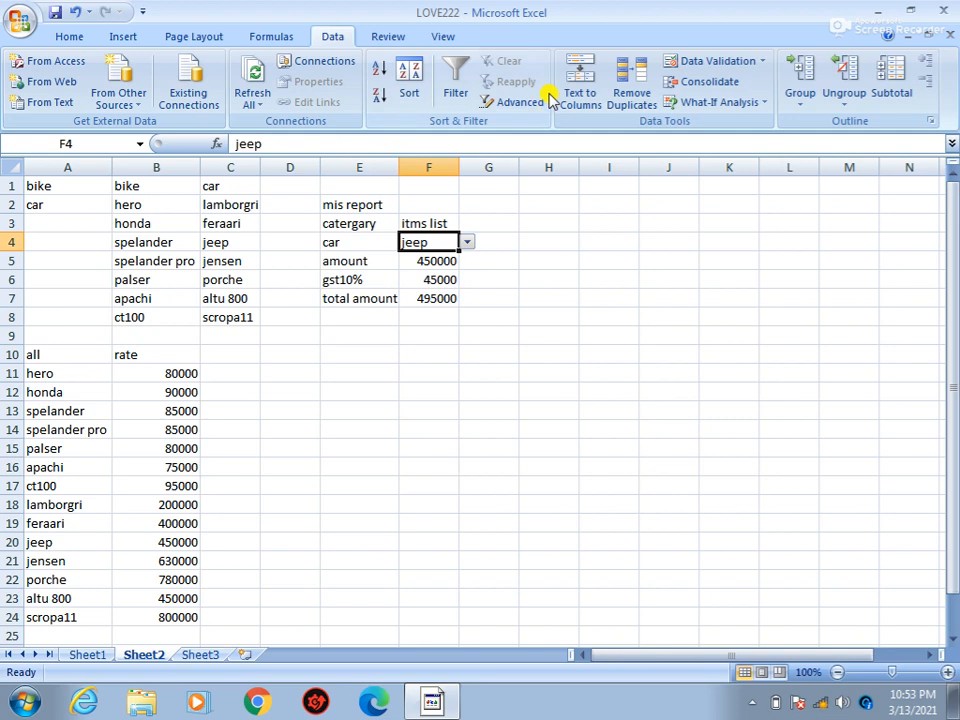
click(748, 64)
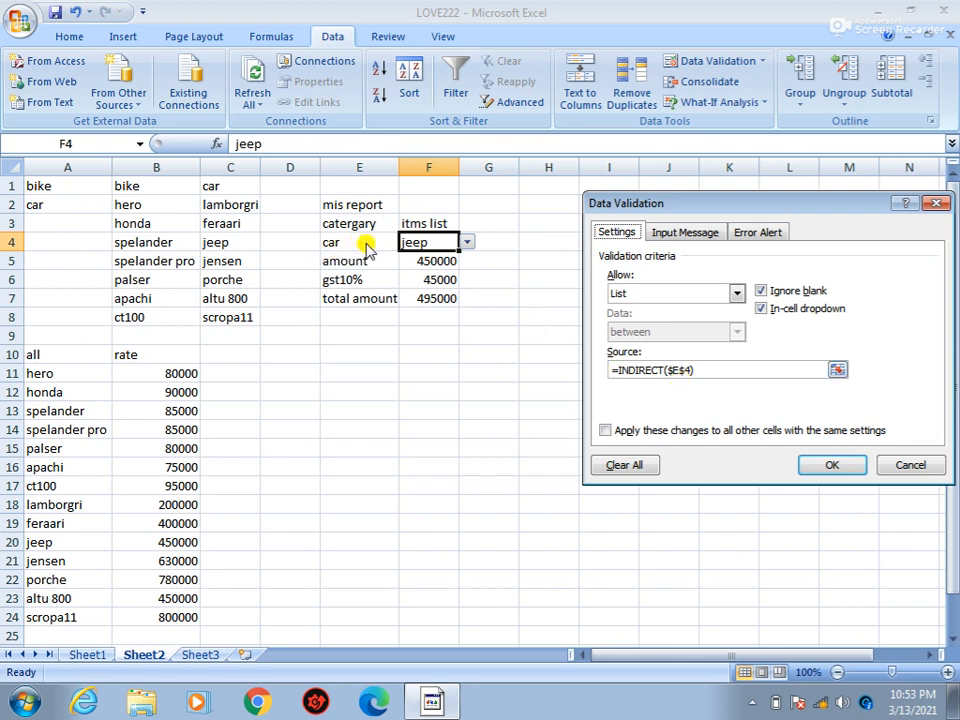
click(831, 467)
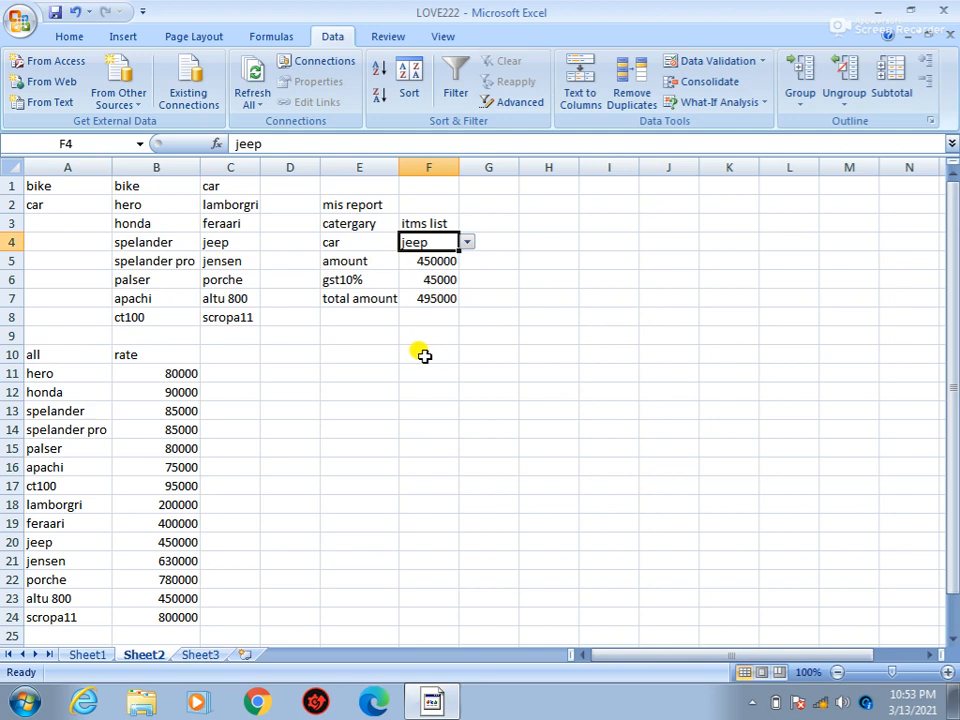
Insert a 2-D clustered column chart of the item rates in A10:B24 and shrink it to fit below the mis report
click(301, 370)
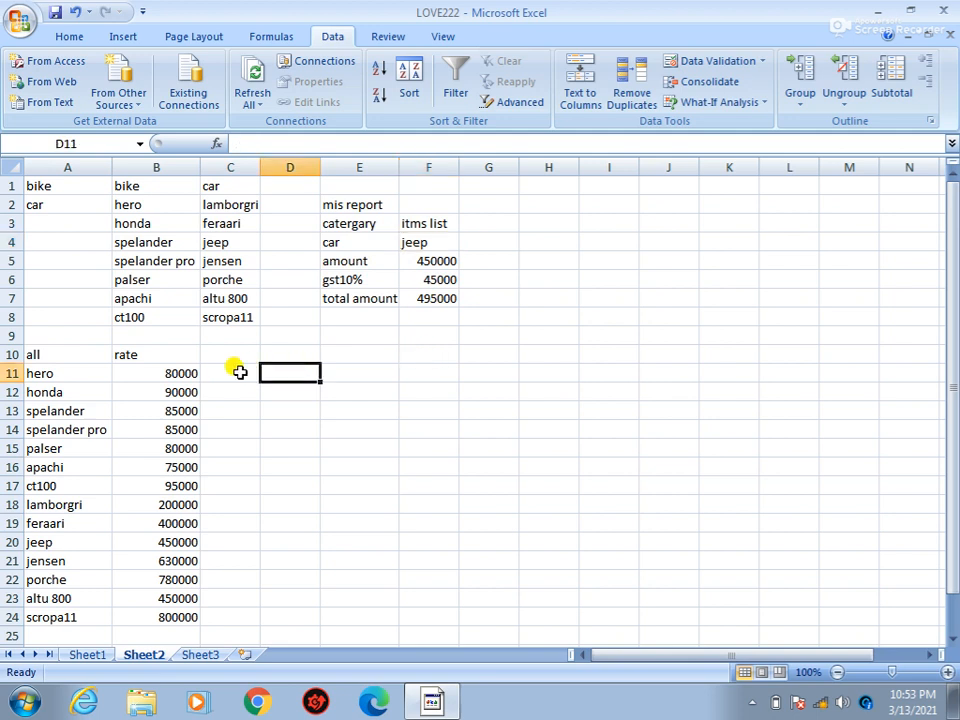
drag(28, 350, 128, 611)
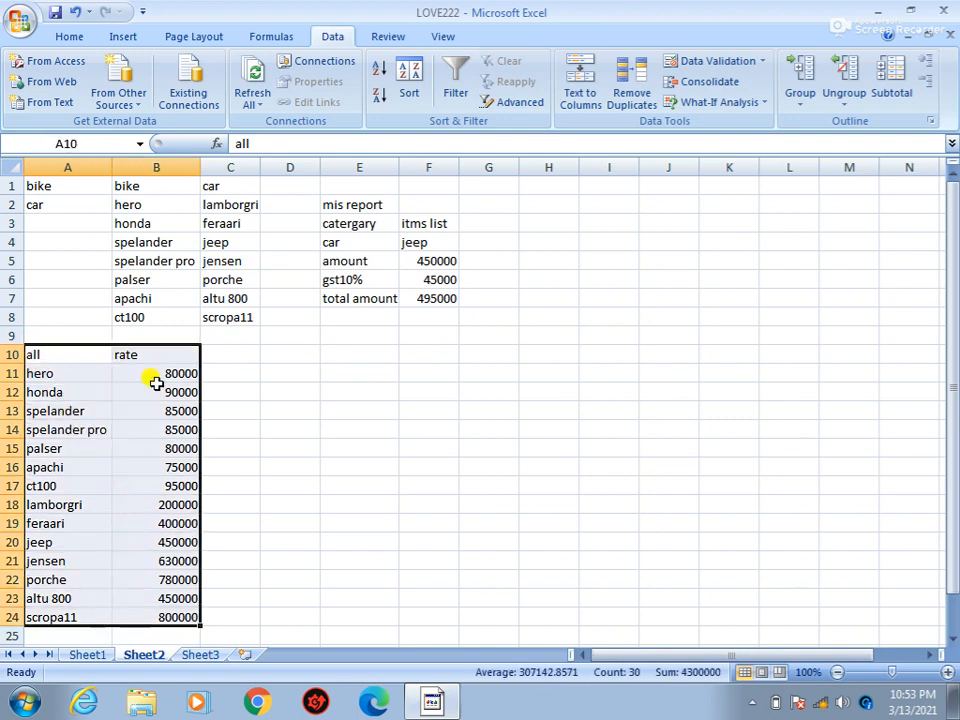
click(135, 36)
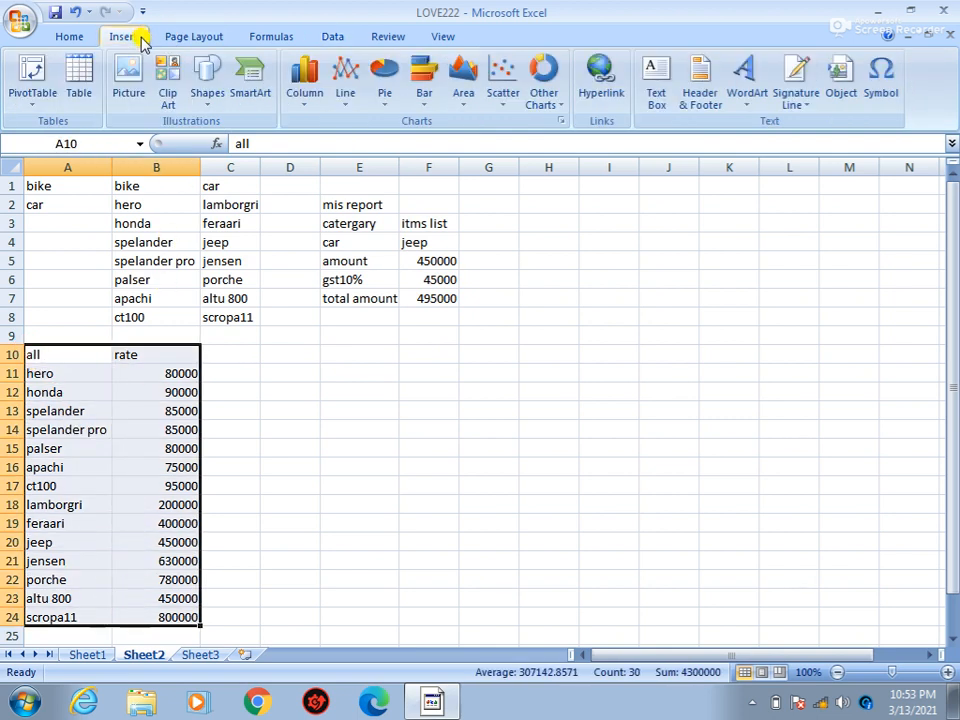
click(313, 95)
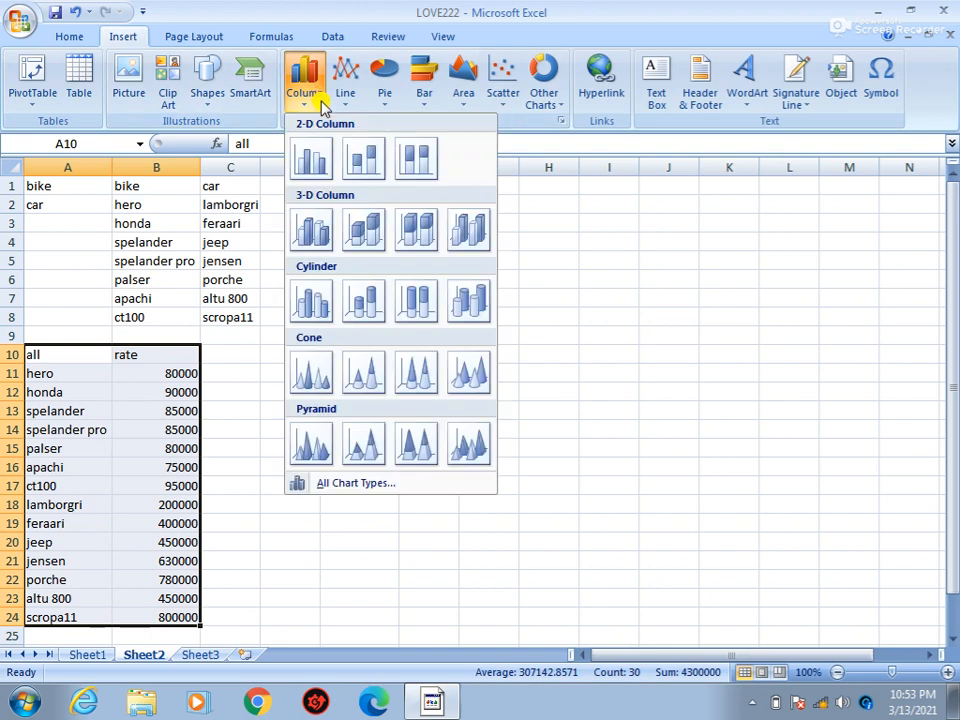
click(313, 158)
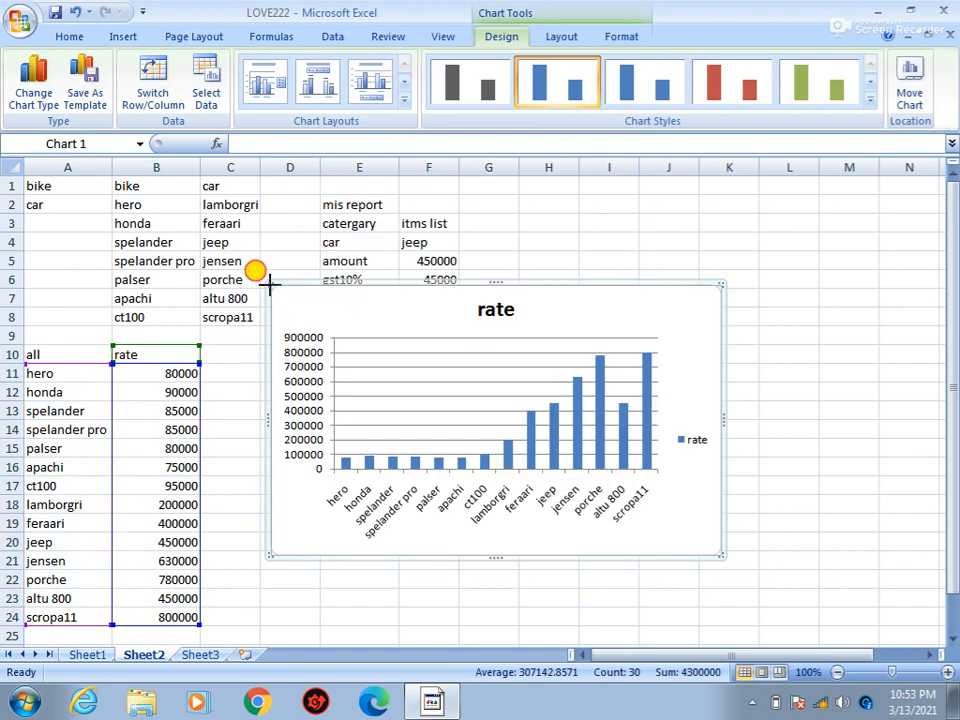
drag(268, 285, 331, 327)
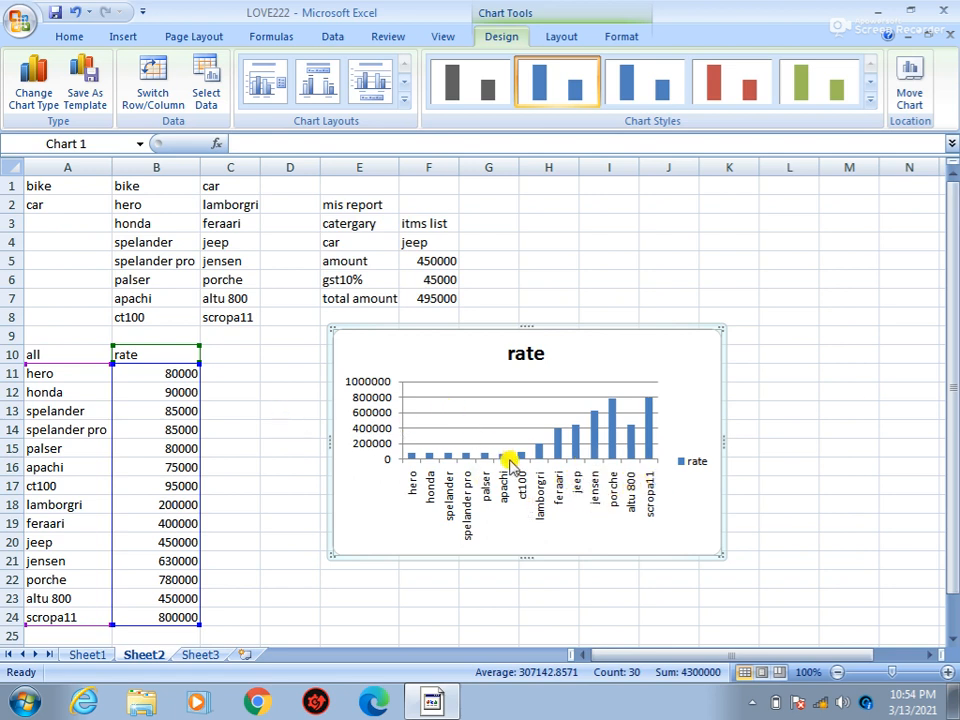
Review the rate chart's data source range, series and category labels
click(514, 403)
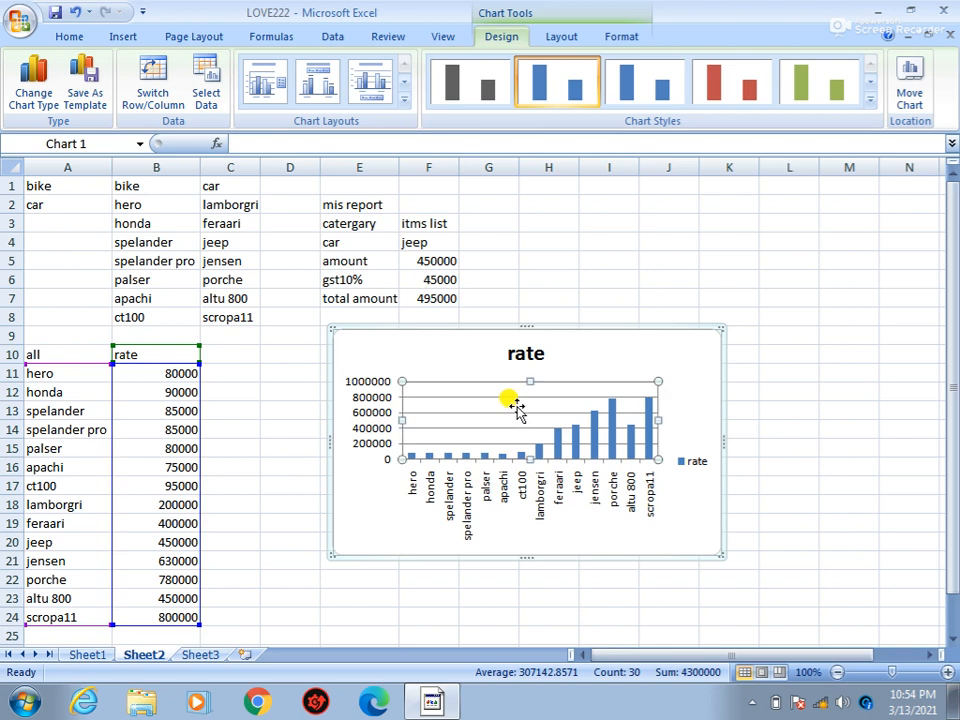
right_click(517, 407)
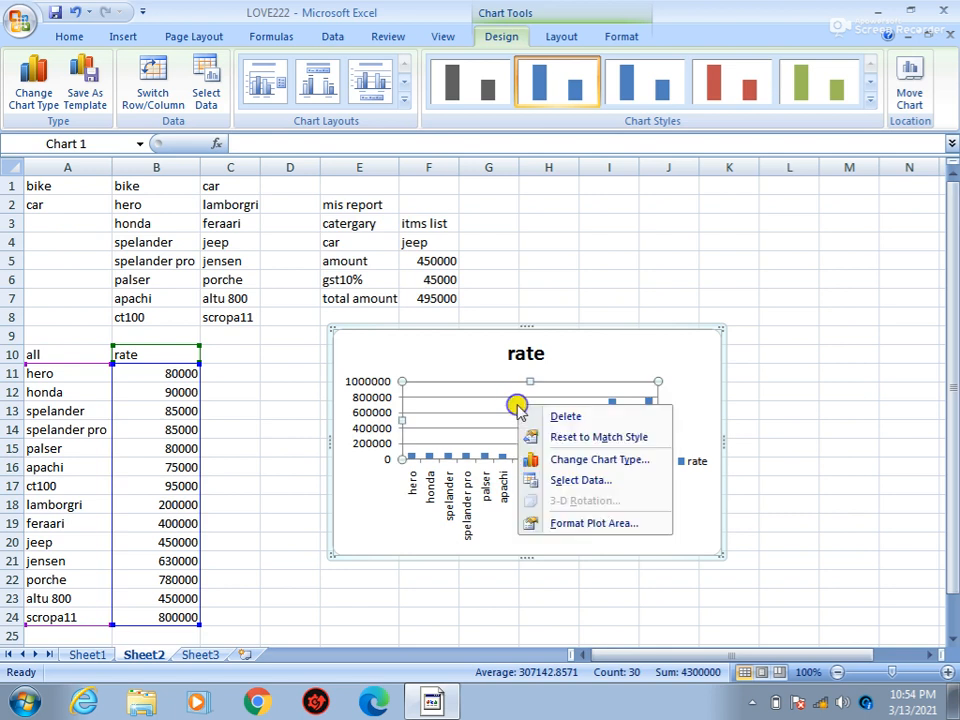
click(565, 481)
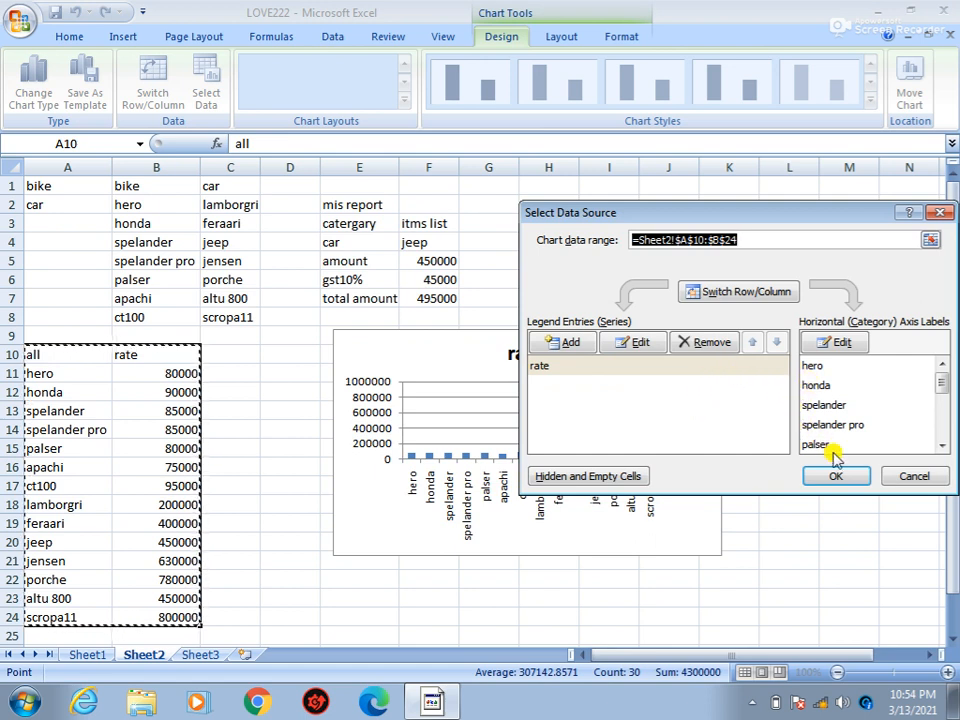
click(815, 476)
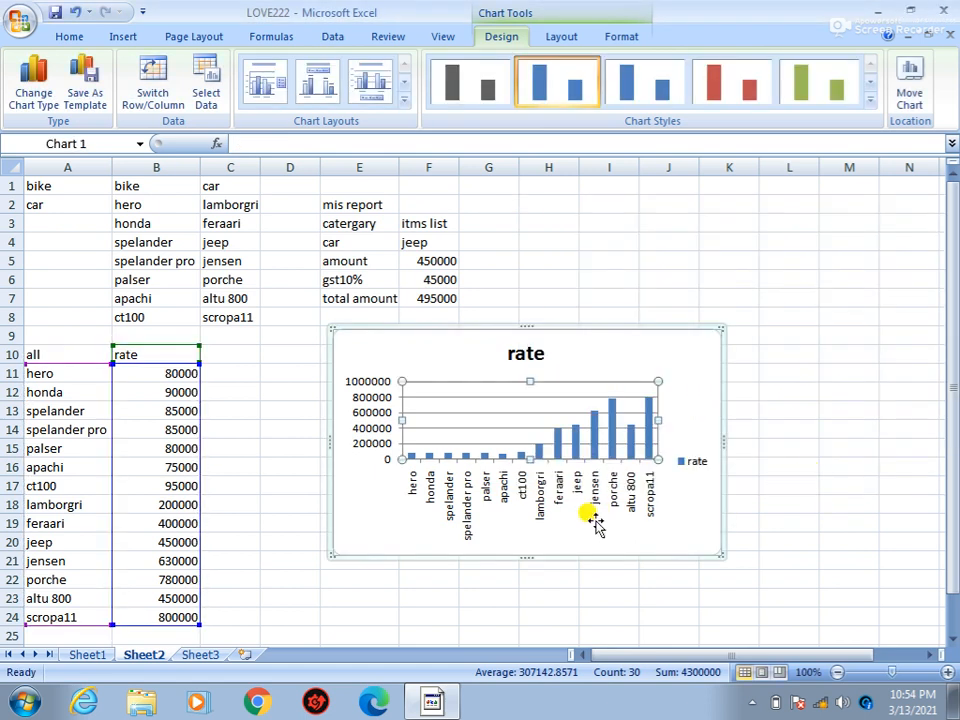
Change the rate chart's type to a stacked 3-D column chart
right_click(516, 422)
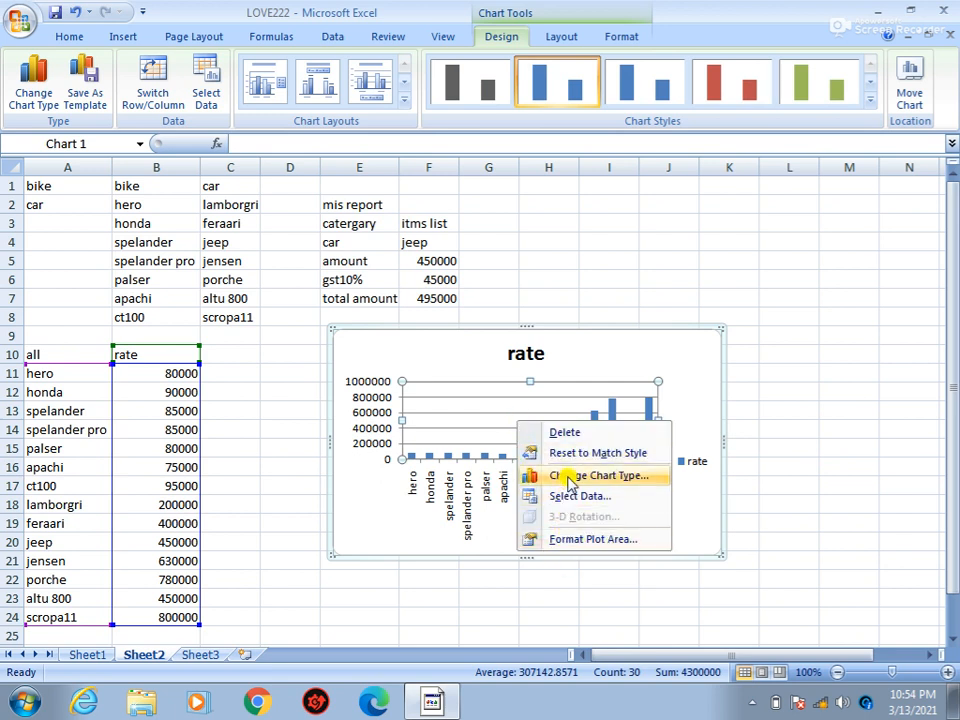
click(571, 477)
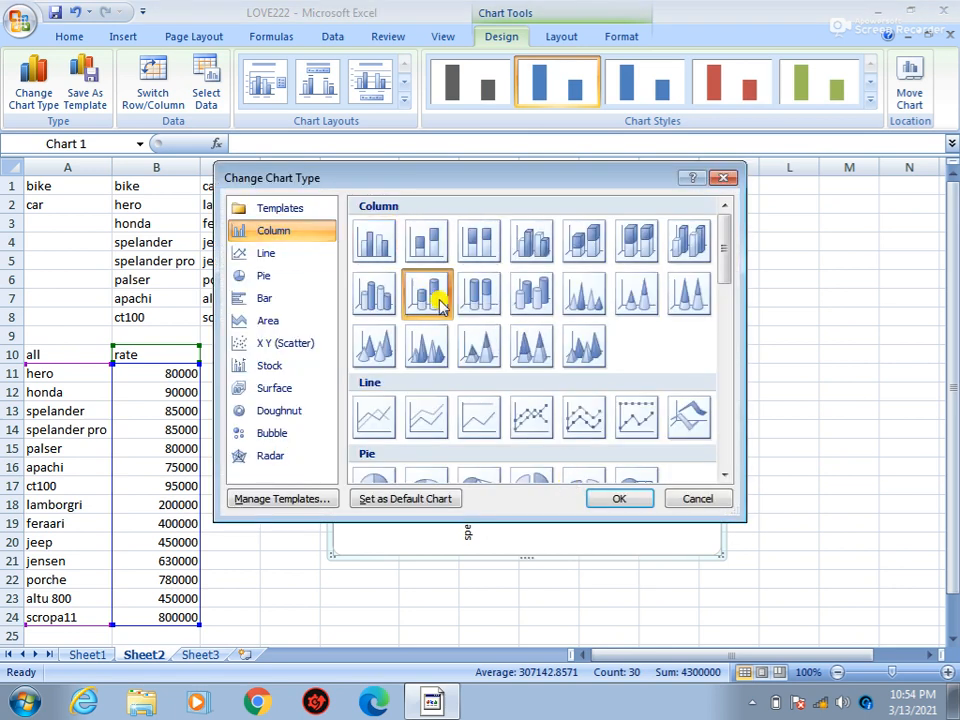
click(482, 303)
click(594, 246)
click(617, 498)
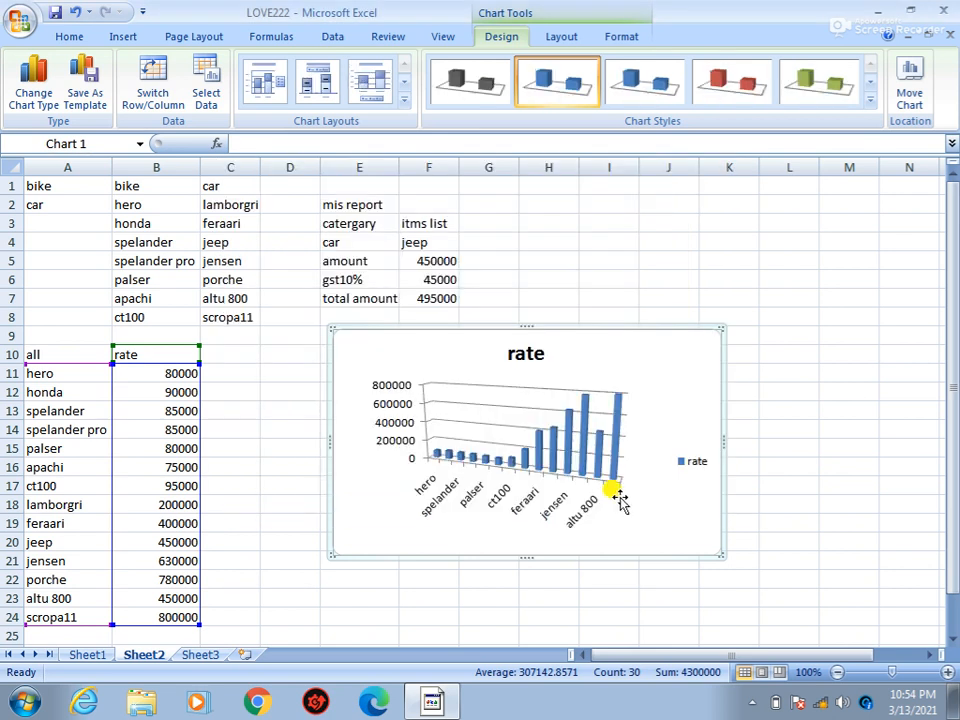